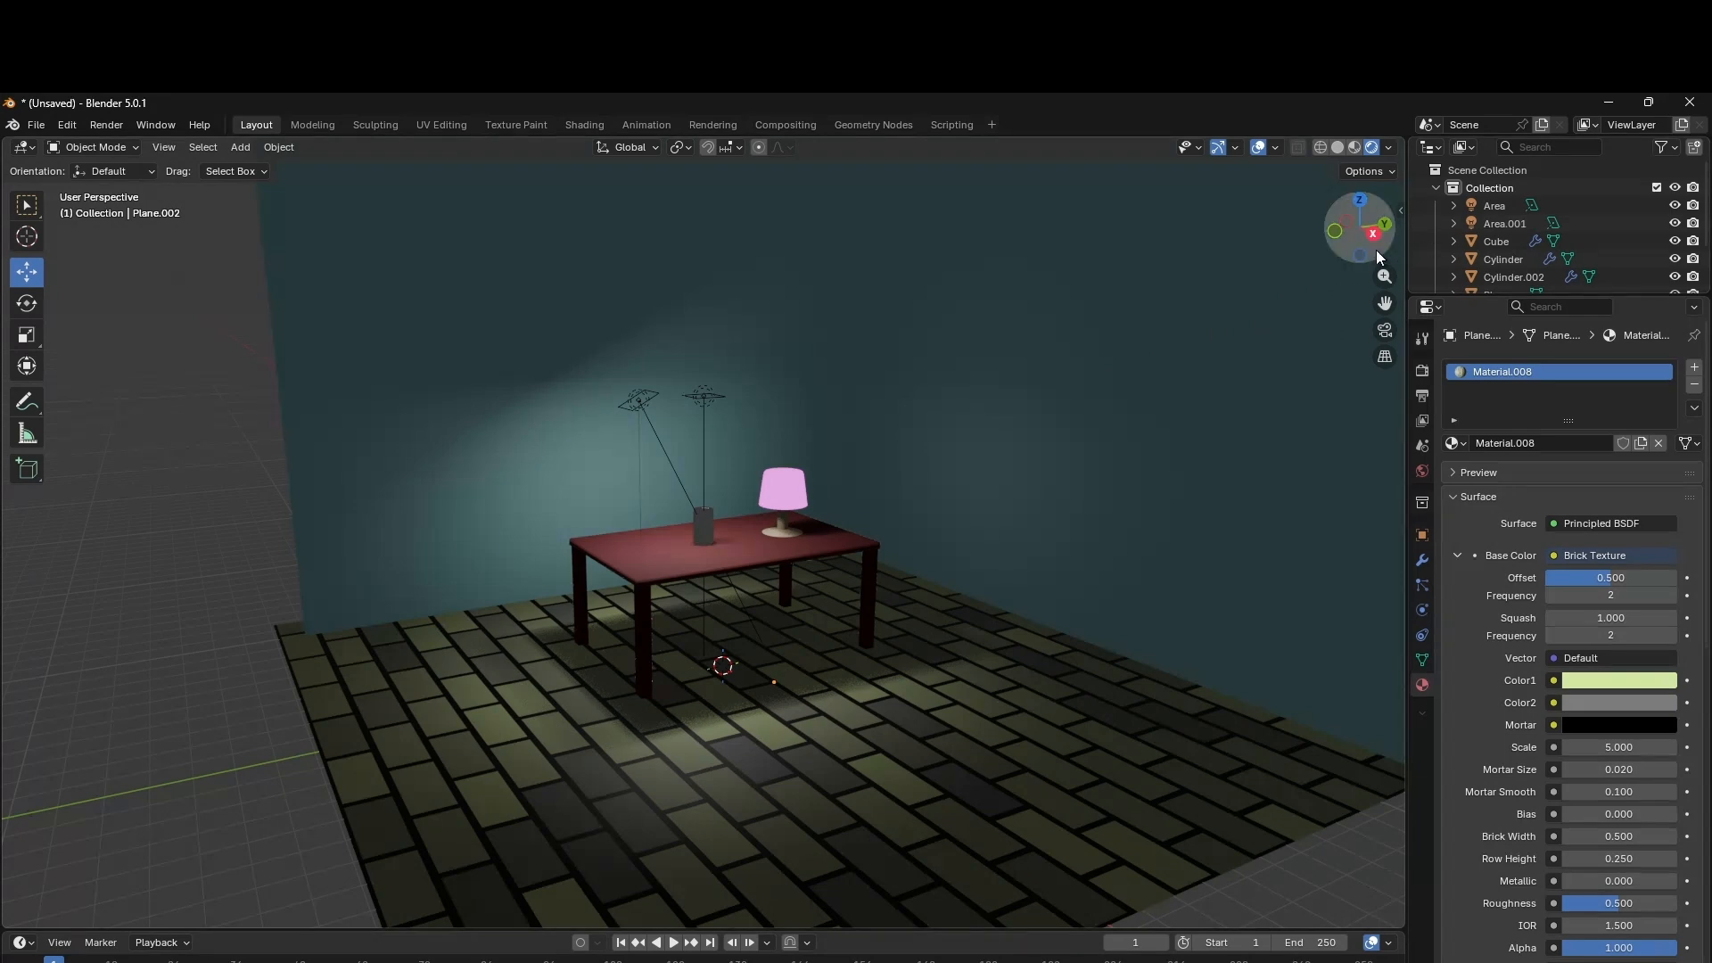
# Delete every object in the scene to start with an empty collection.
pyautogui.moveTo(1373, 243); pyautogui.dragTo(1362, 286)
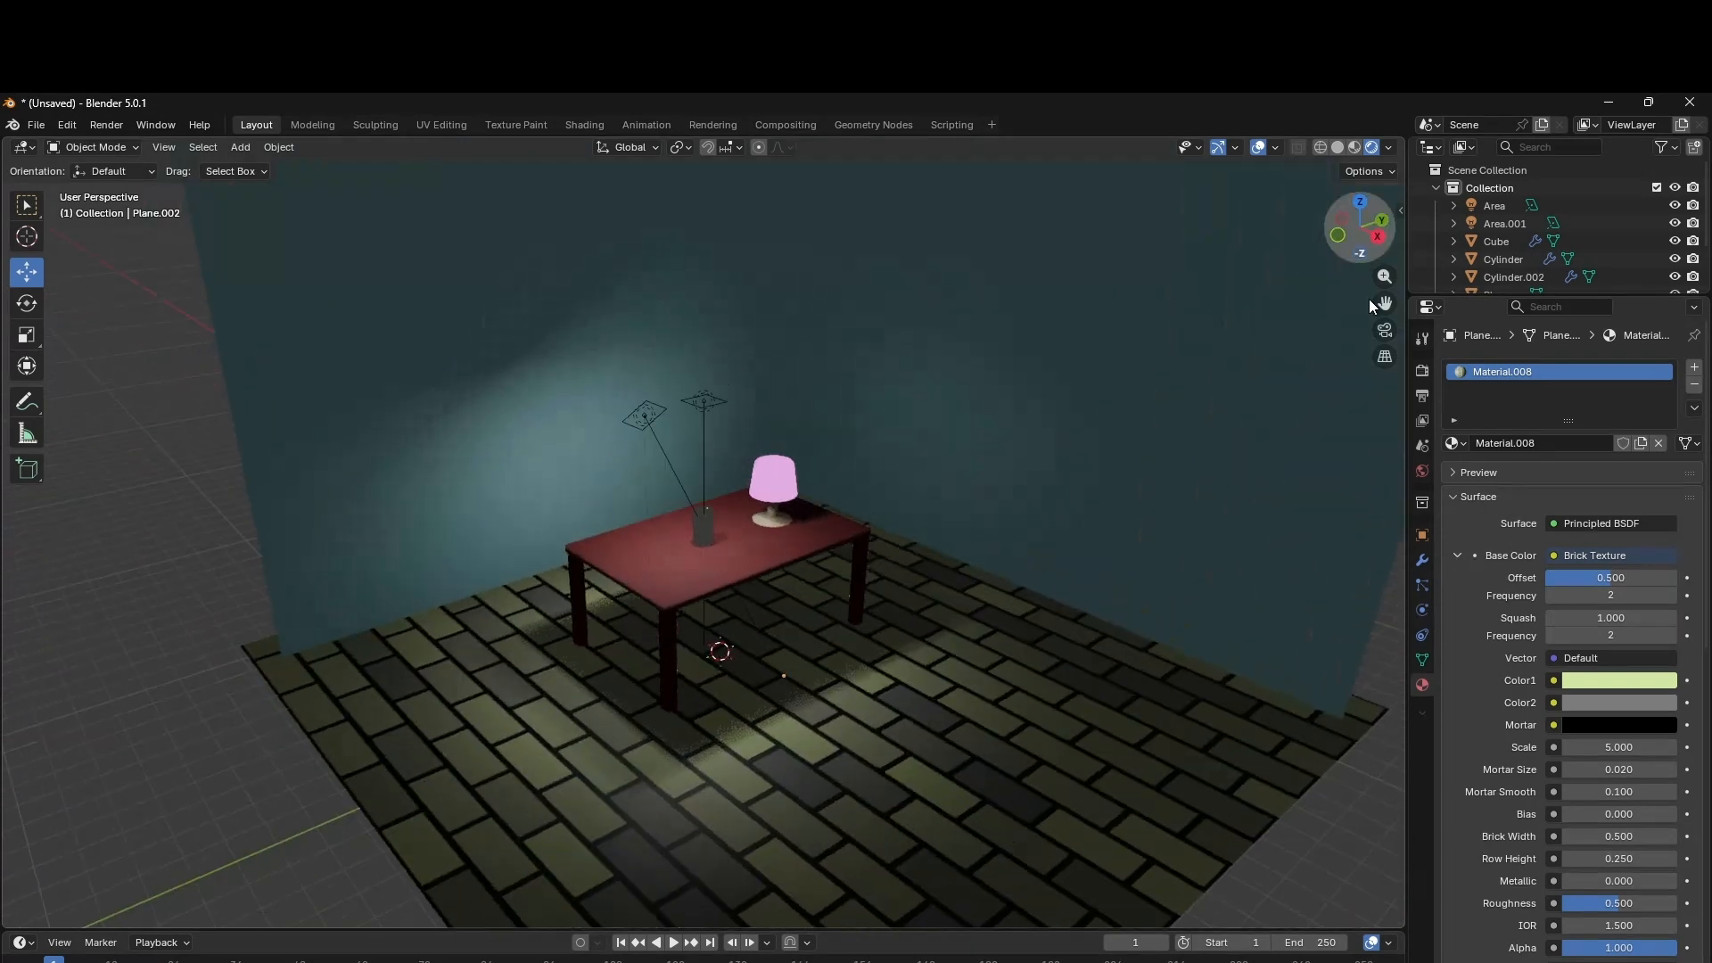
pyautogui.press('w')
pyautogui.press('a')
pyautogui.press('Delete')
# Add a cube, scale it up to about 1.94, and flatten it along Z to a scale of about 0.1.
pyautogui.hotkey('shift', 'a')
pyautogui.moveTo(777, 565)
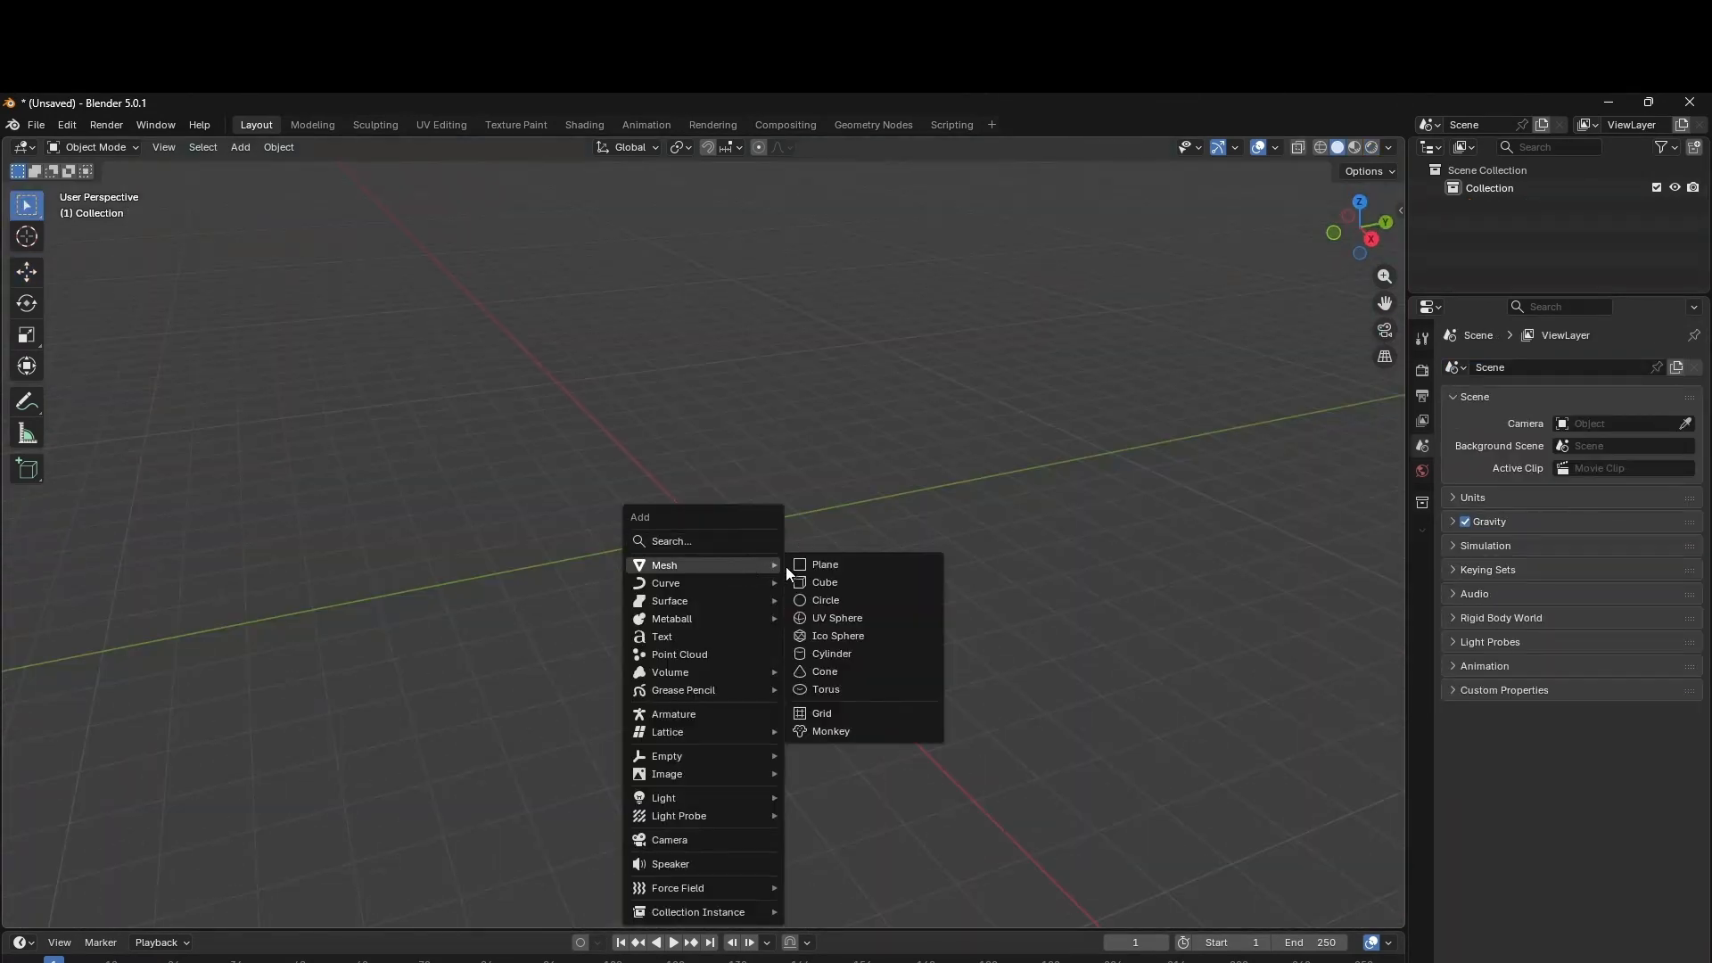
pyautogui.click(822, 581)
pyautogui.press('s')
pyautogui.click(1061, 580)
pyautogui.press('s')
pyautogui.press('z')
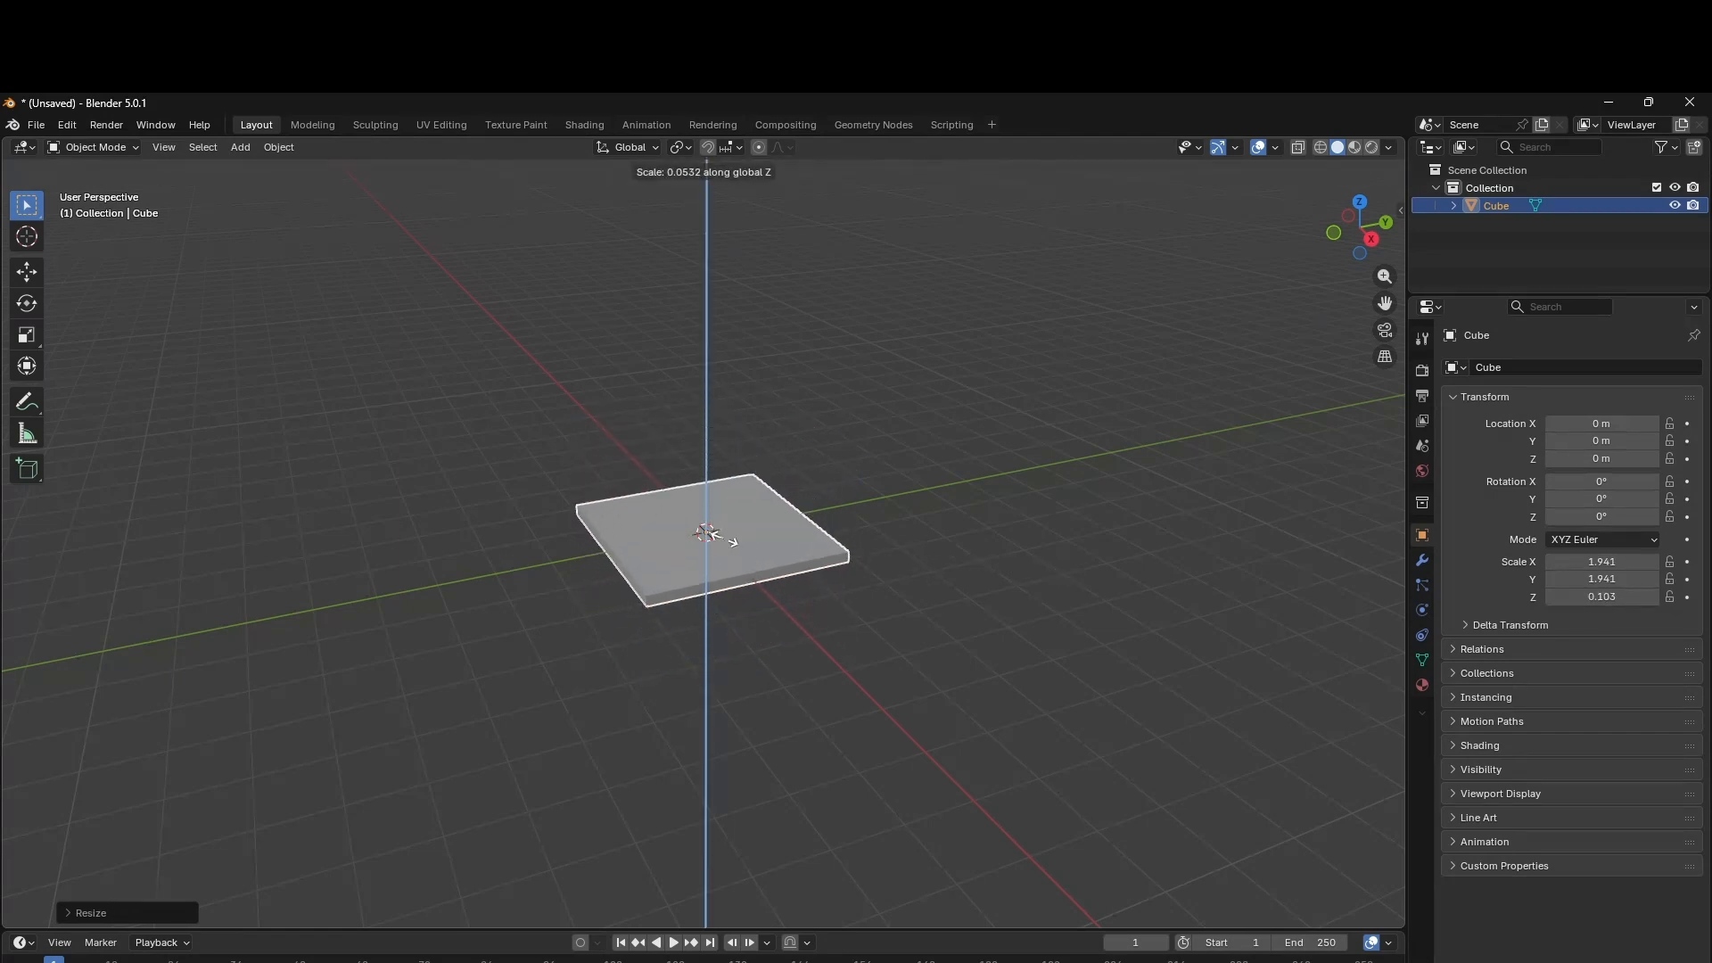
pyautogui.click(733, 542)
# Lengthen the slab along Y and enlarge it horizontally to an X scale of about 2.69 and Y scale of about 4.35.
pyautogui.moveTo(1372, 239); pyautogui.dragTo(1324, 230)
pyautogui.press('s')
pyautogui.press('y')
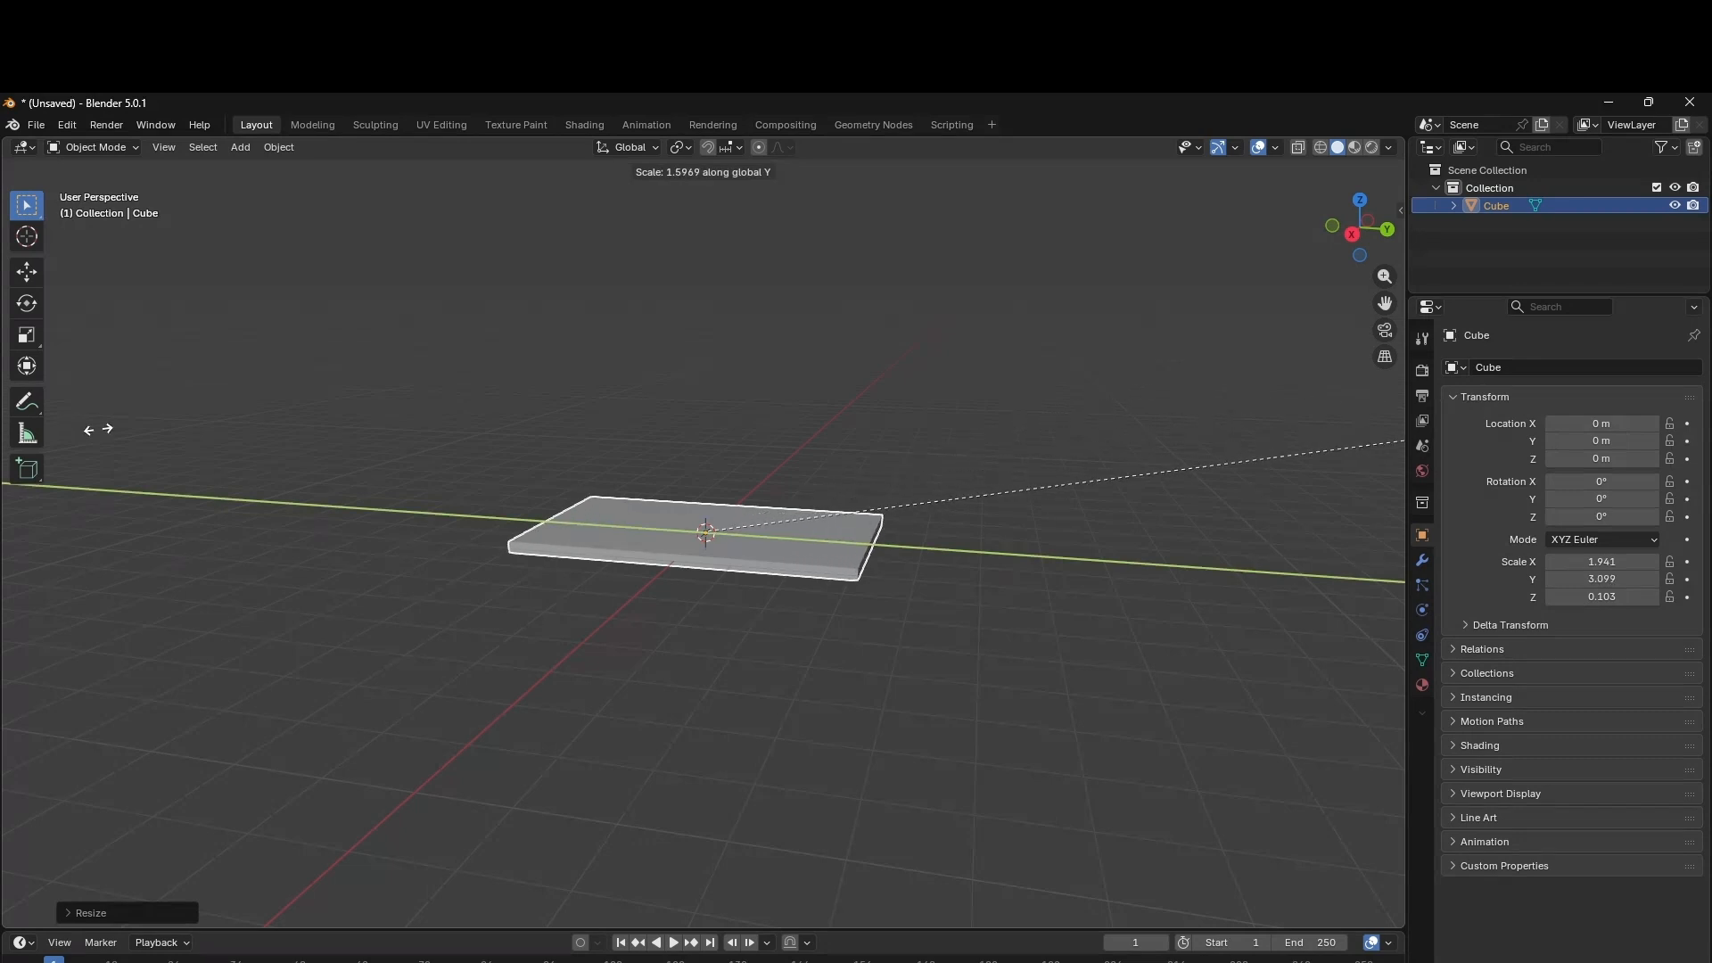
pyautogui.click(994, 176)
pyautogui.press('s')
pyautogui.hotkey('shift', 'z')
pyautogui.click(1177, 291)
# Bevel all edges of the tabletop slab with a width of about 0.016 m and 3 segments.
pyautogui.press('Tab')
pyautogui.hotkey('ctrl', 'b')
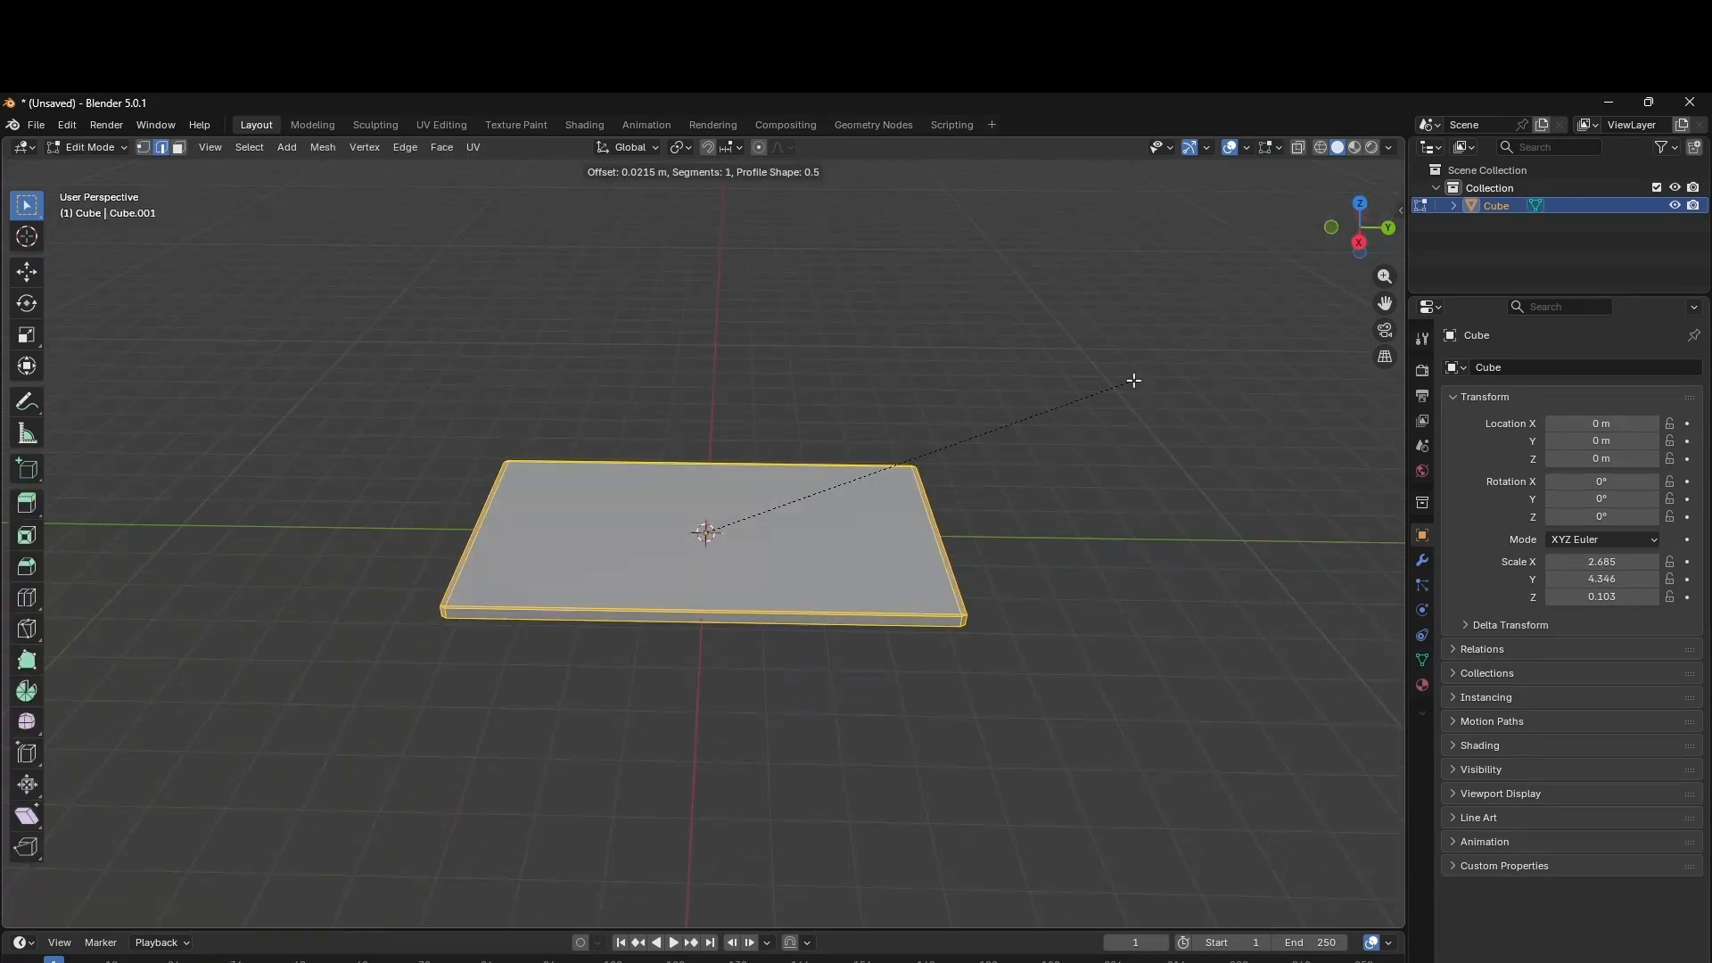
pyautogui.click(1133, 380)
pyautogui.click(133, 916)
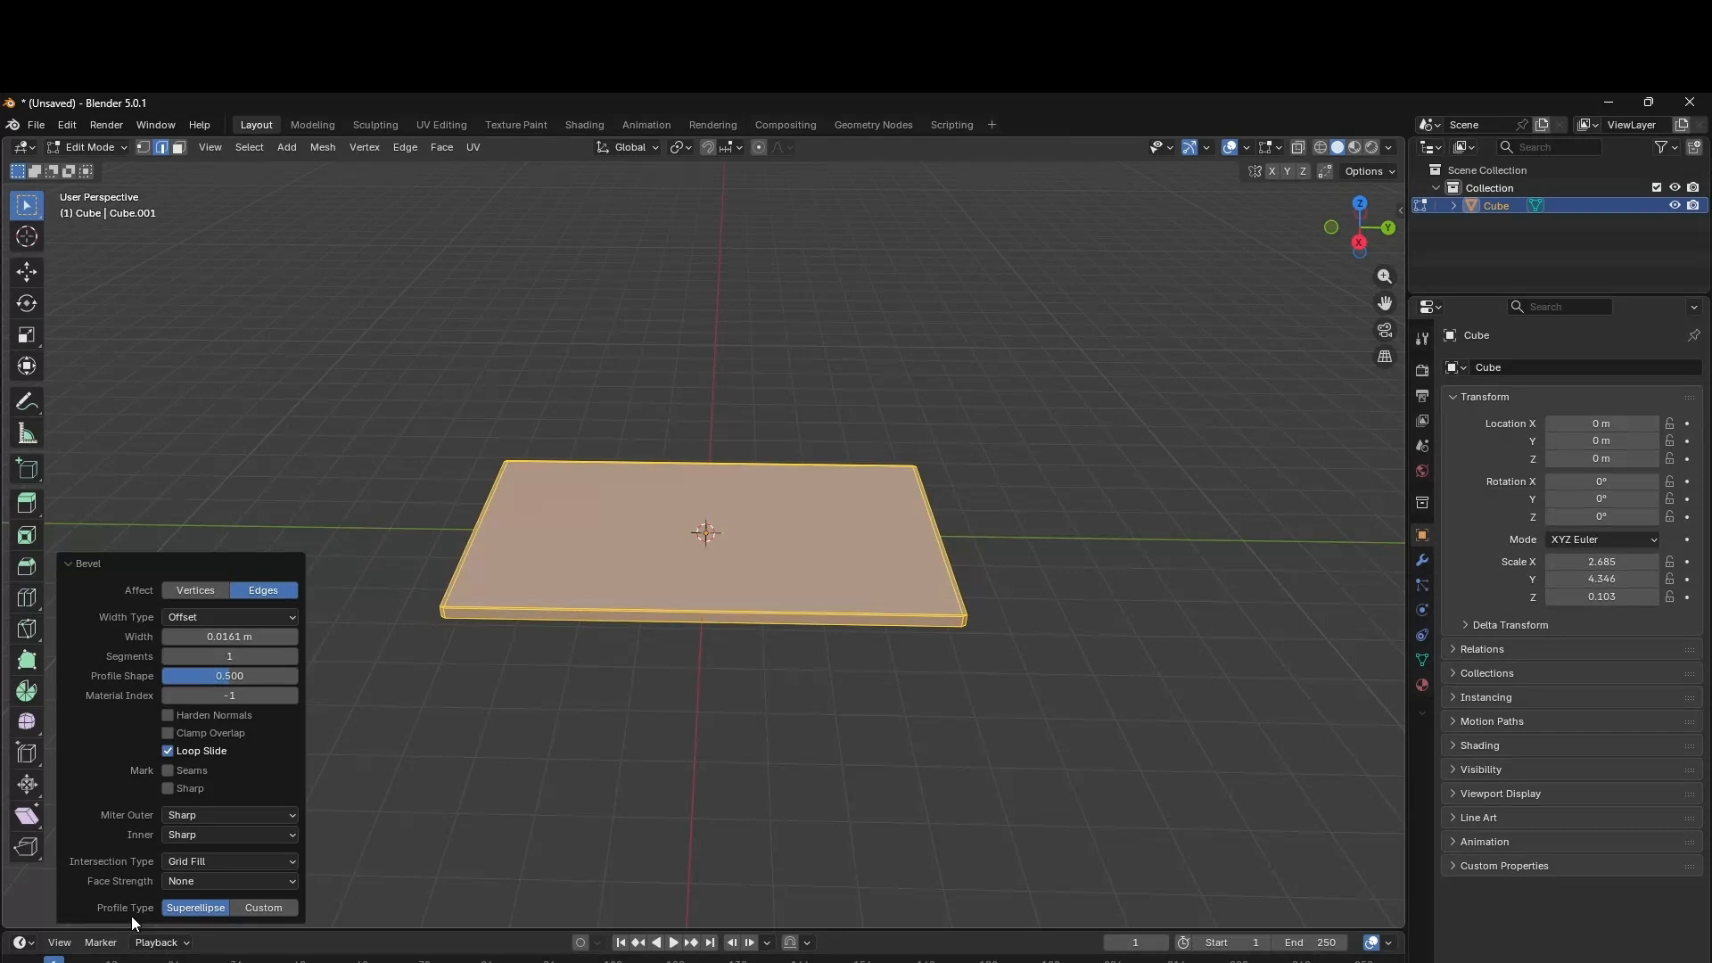
pyautogui.click(229, 657)
pyautogui.write('3')
pyautogui.press('Return')
pyautogui.click(504, 698)
# Add four loop cuts to the tabletop, one close to each of its outer edges.
pyautogui.click(27, 597)
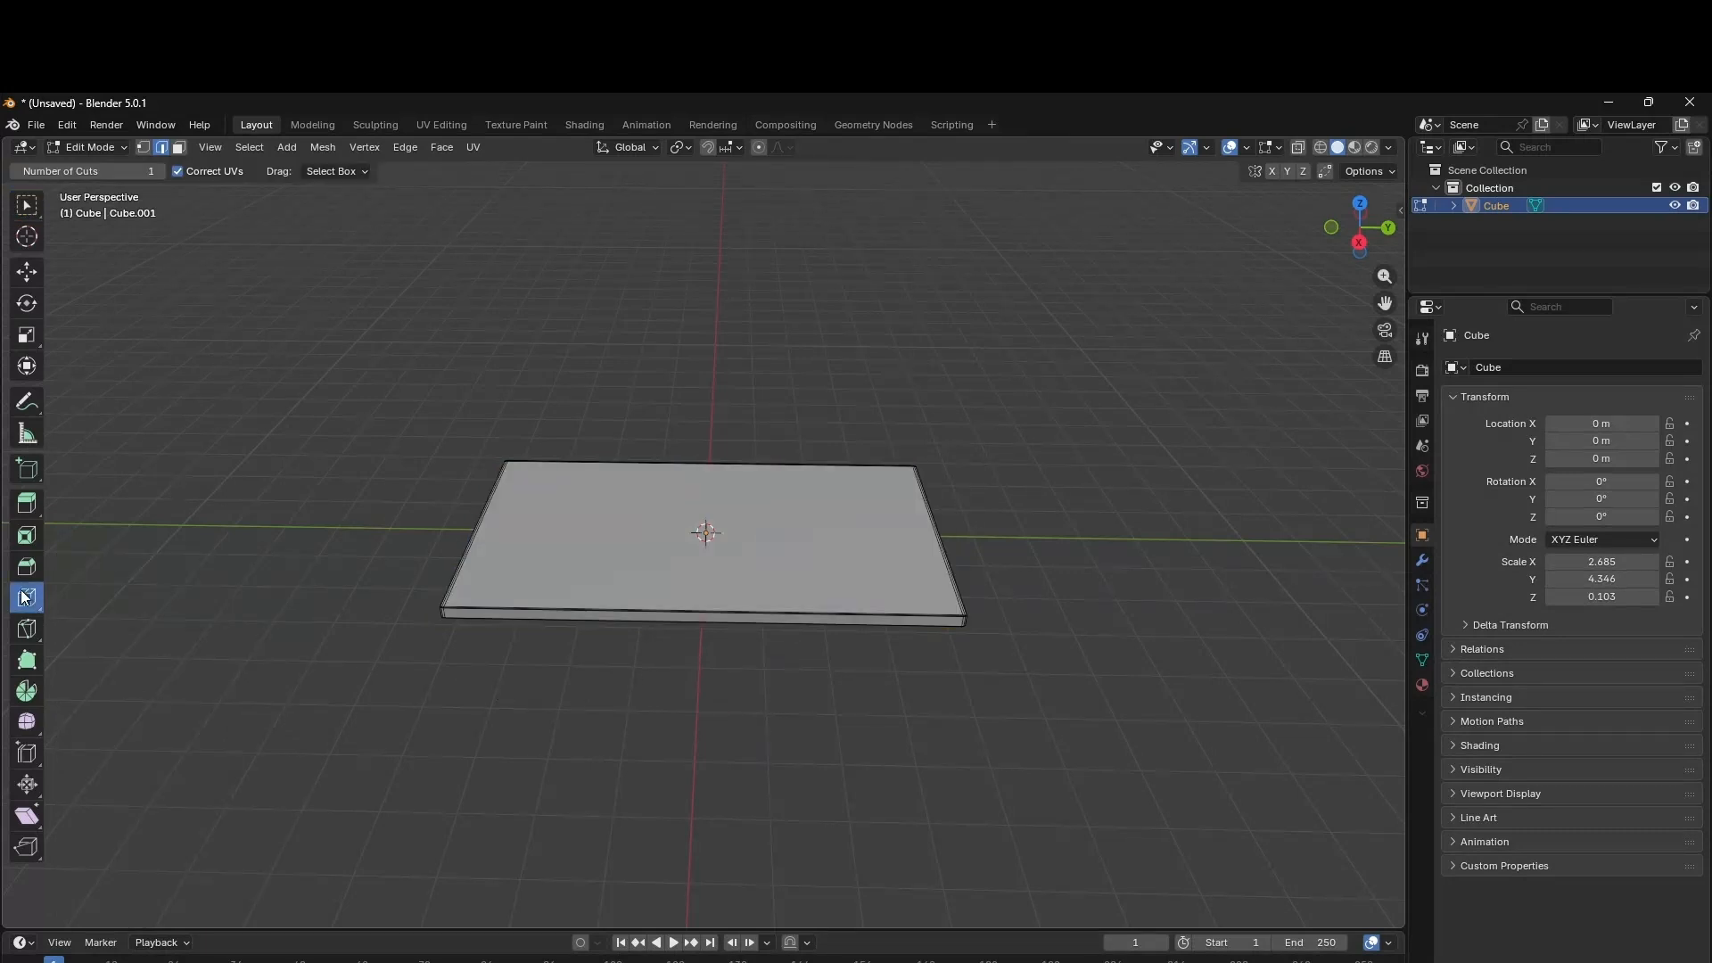
pyautogui.moveTo(715, 619); pyautogui.dragTo(954, 624)
pyautogui.moveTo(692, 622); pyautogui.dragTo(457, 627)
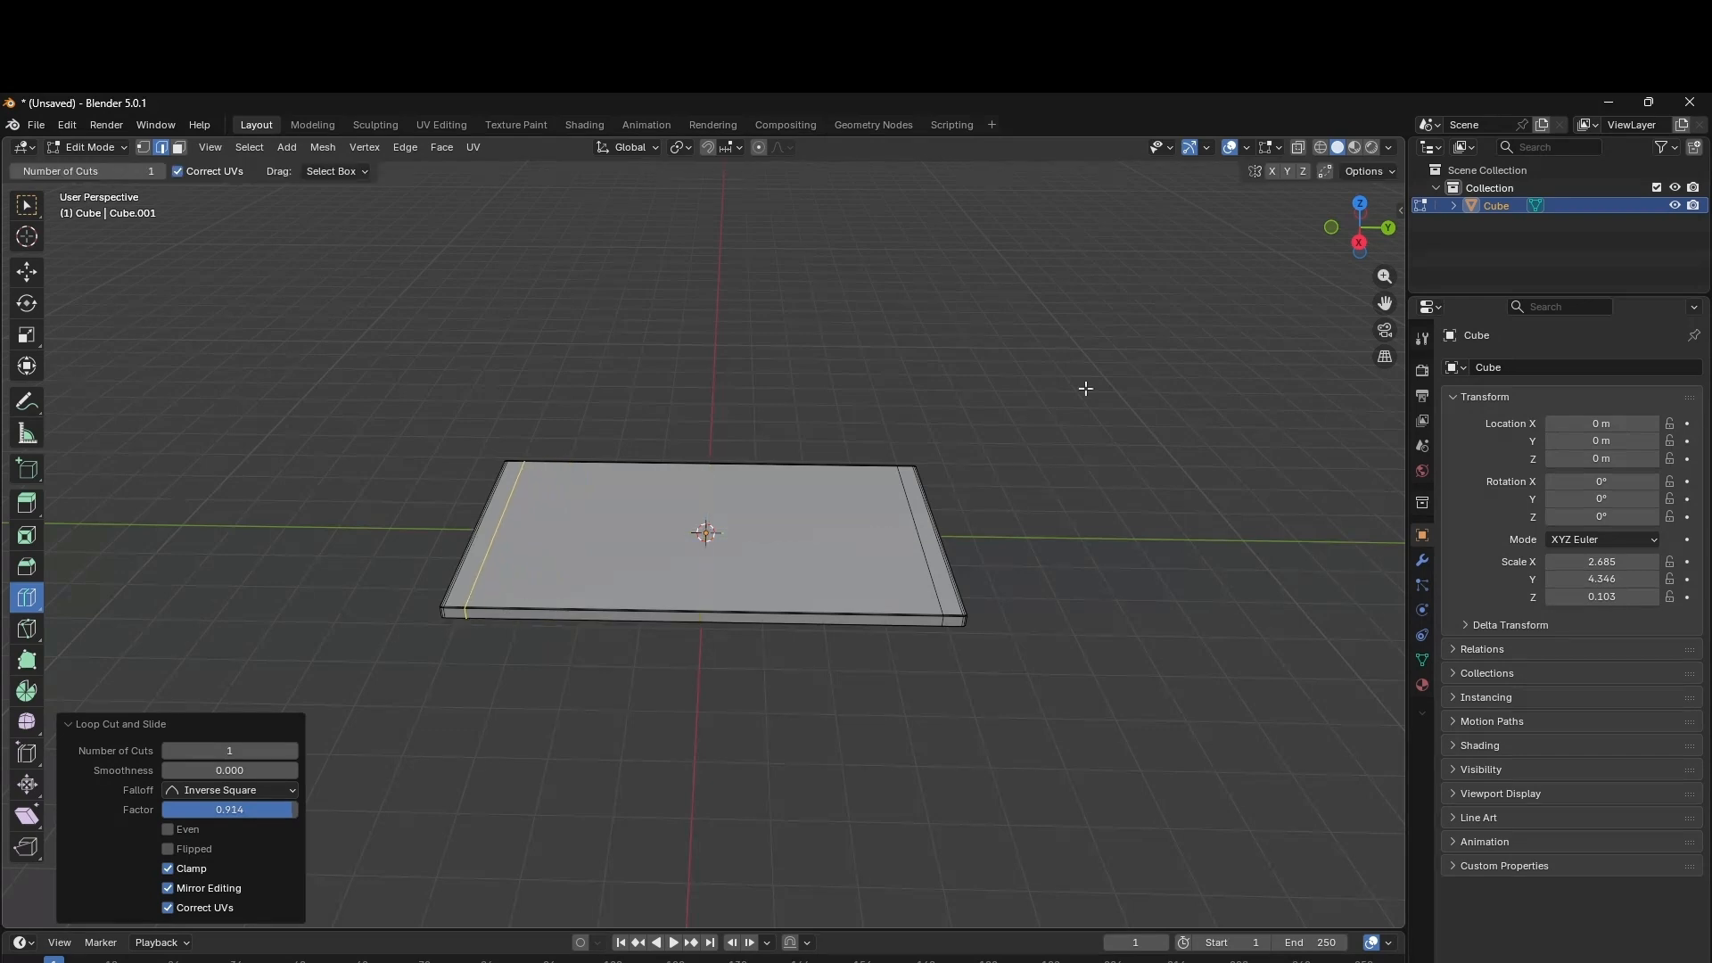
pyautogui.click(1360, 204)
pyautogui.moveTo(691, 732); pyautogui.dragTo(811, 712)
pyautogui.moveTo(689, 726); pyautogui.dragTo(583, 726)
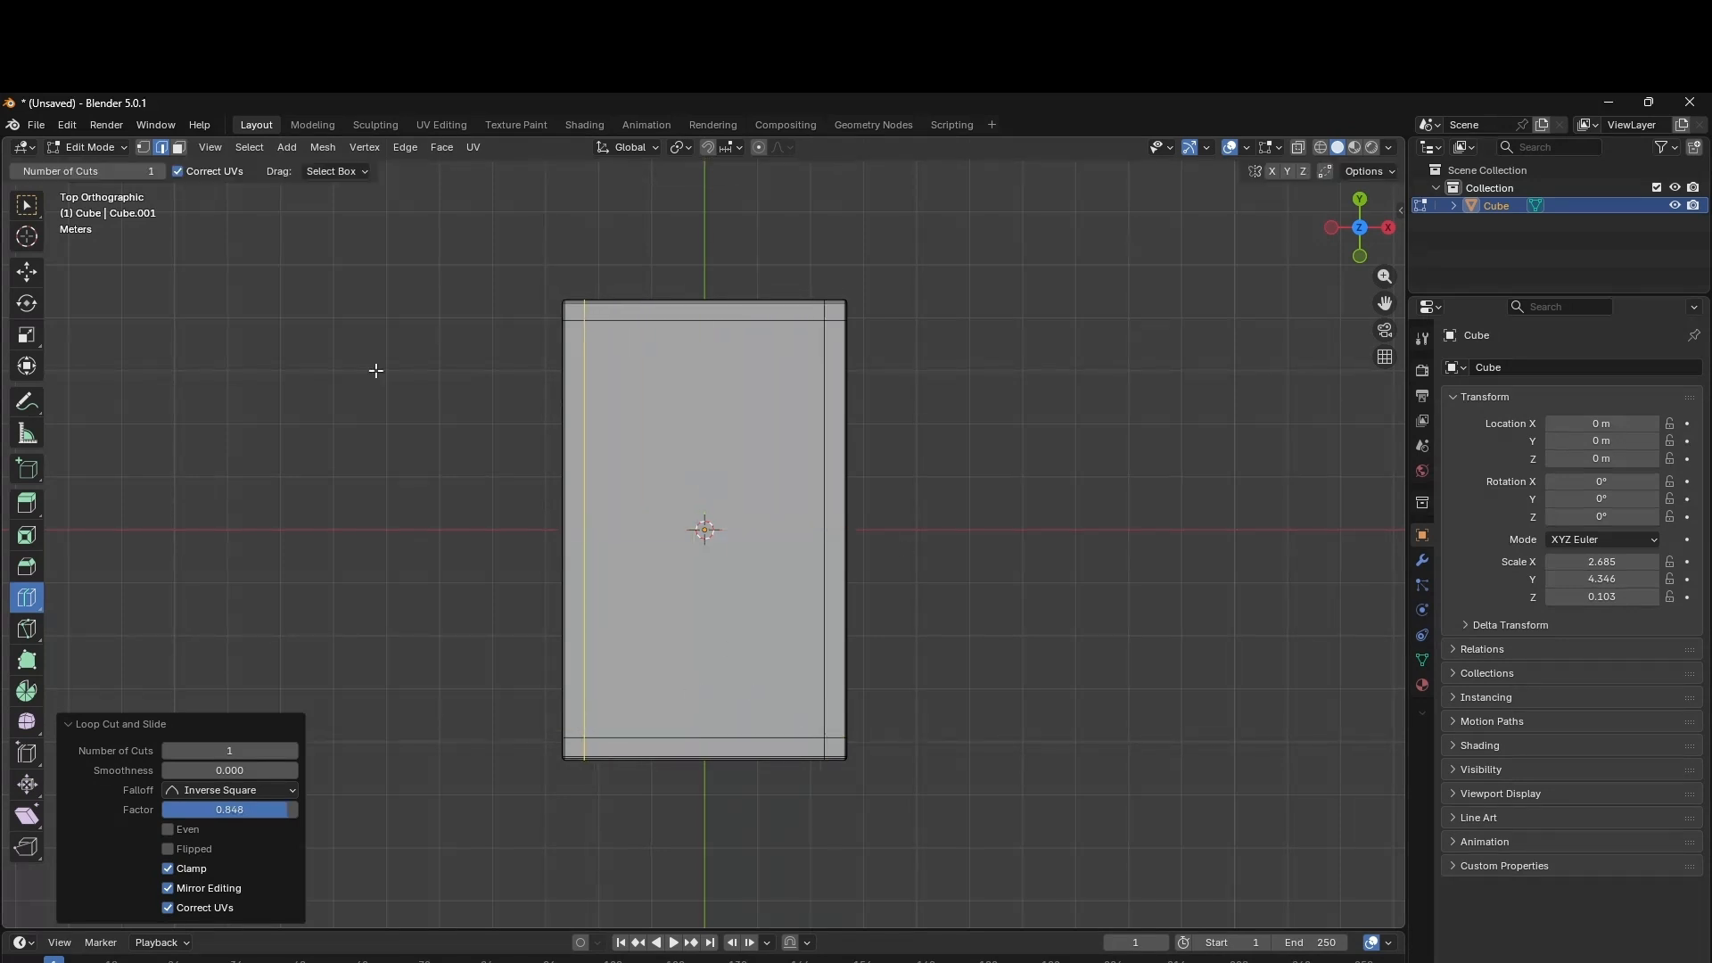
pyautogui.click(27, 214)
pyautogui.click(141, 284)
# Extrude the four small corner faces on the tabletop's underside downward to form the table legs.
pyautogui.moveTo(1357, 234); pyautogui.dragTo(1345, 169)
pyautogui.press('3')
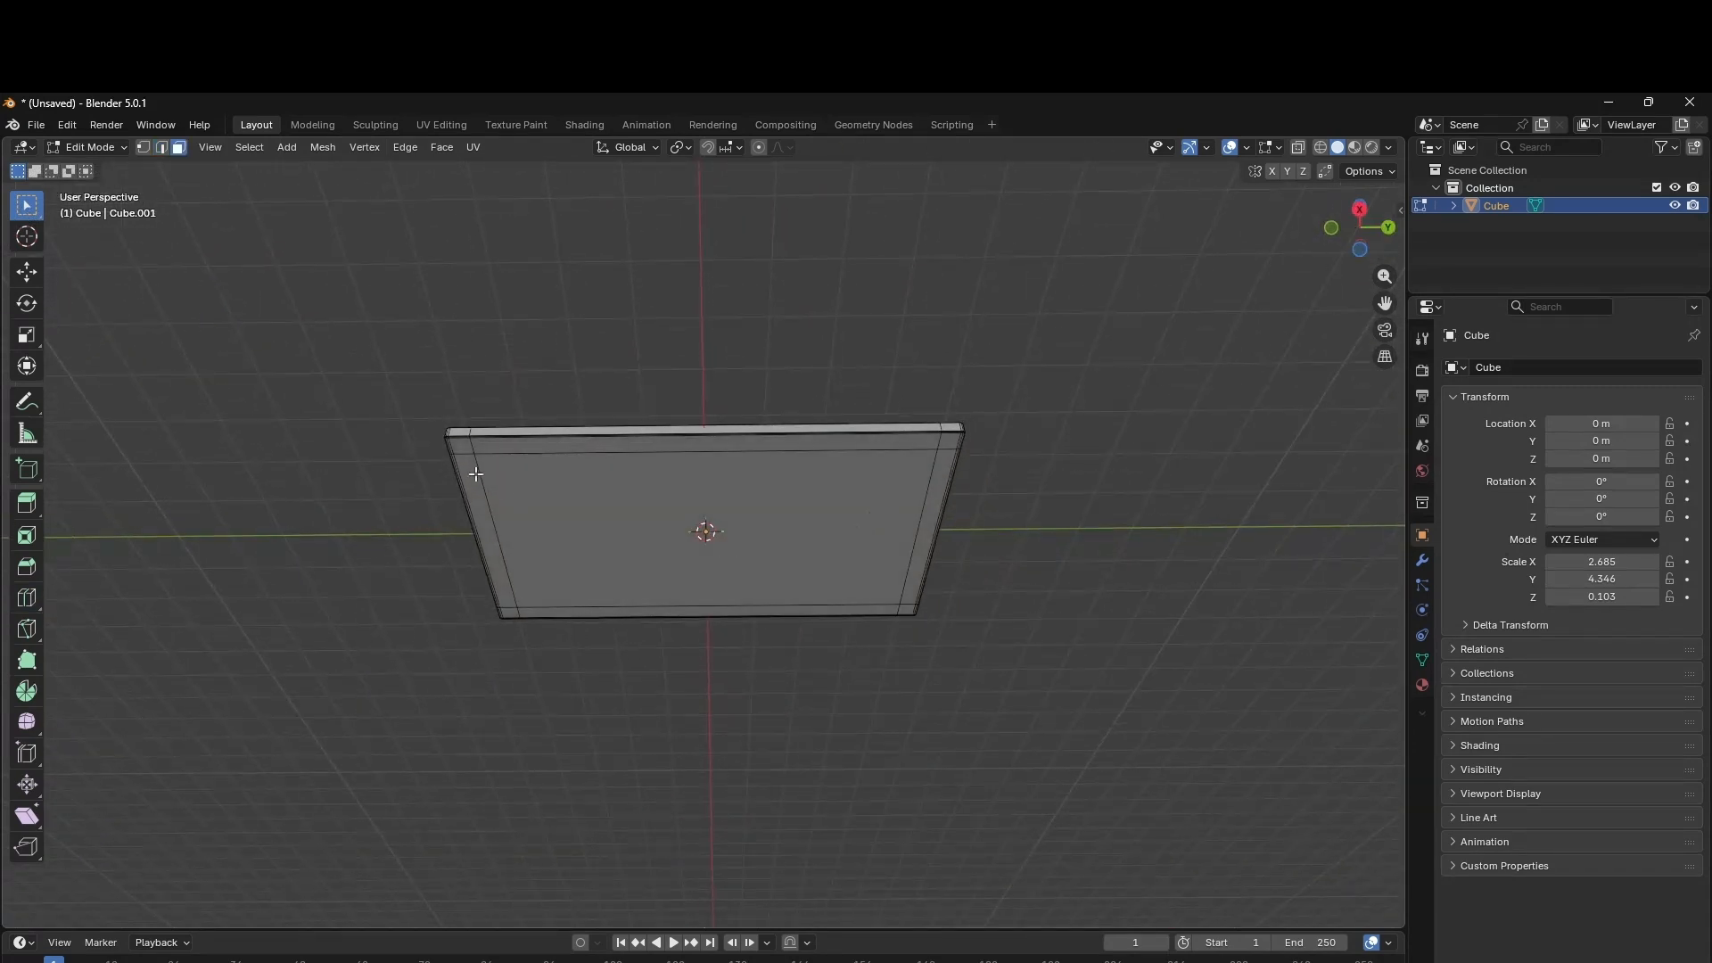
pyautogui.keyDown('shift'); pyautogui.click(947, 451); pyautogui.keyUp('shift')
pyautogui.keyDown('shift'); pyautogui.click(905, 610); pyautogui.keyUp('shift')
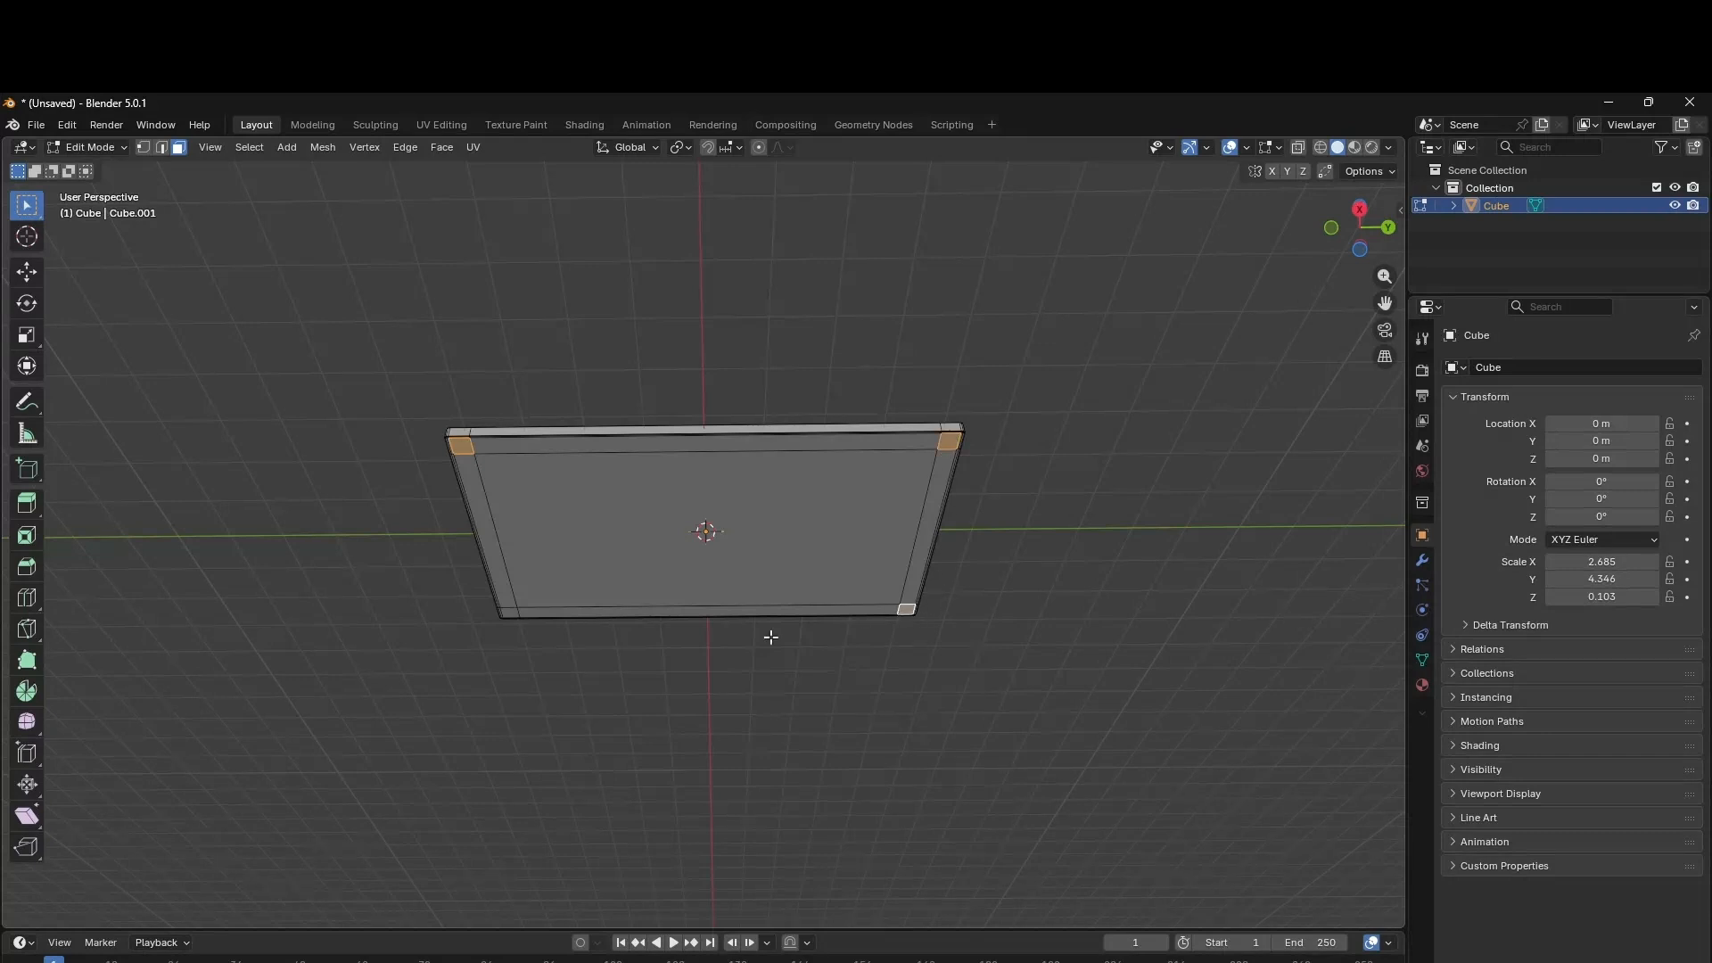
pyautogui.click(1359, 210)
pyautogui.press('e')
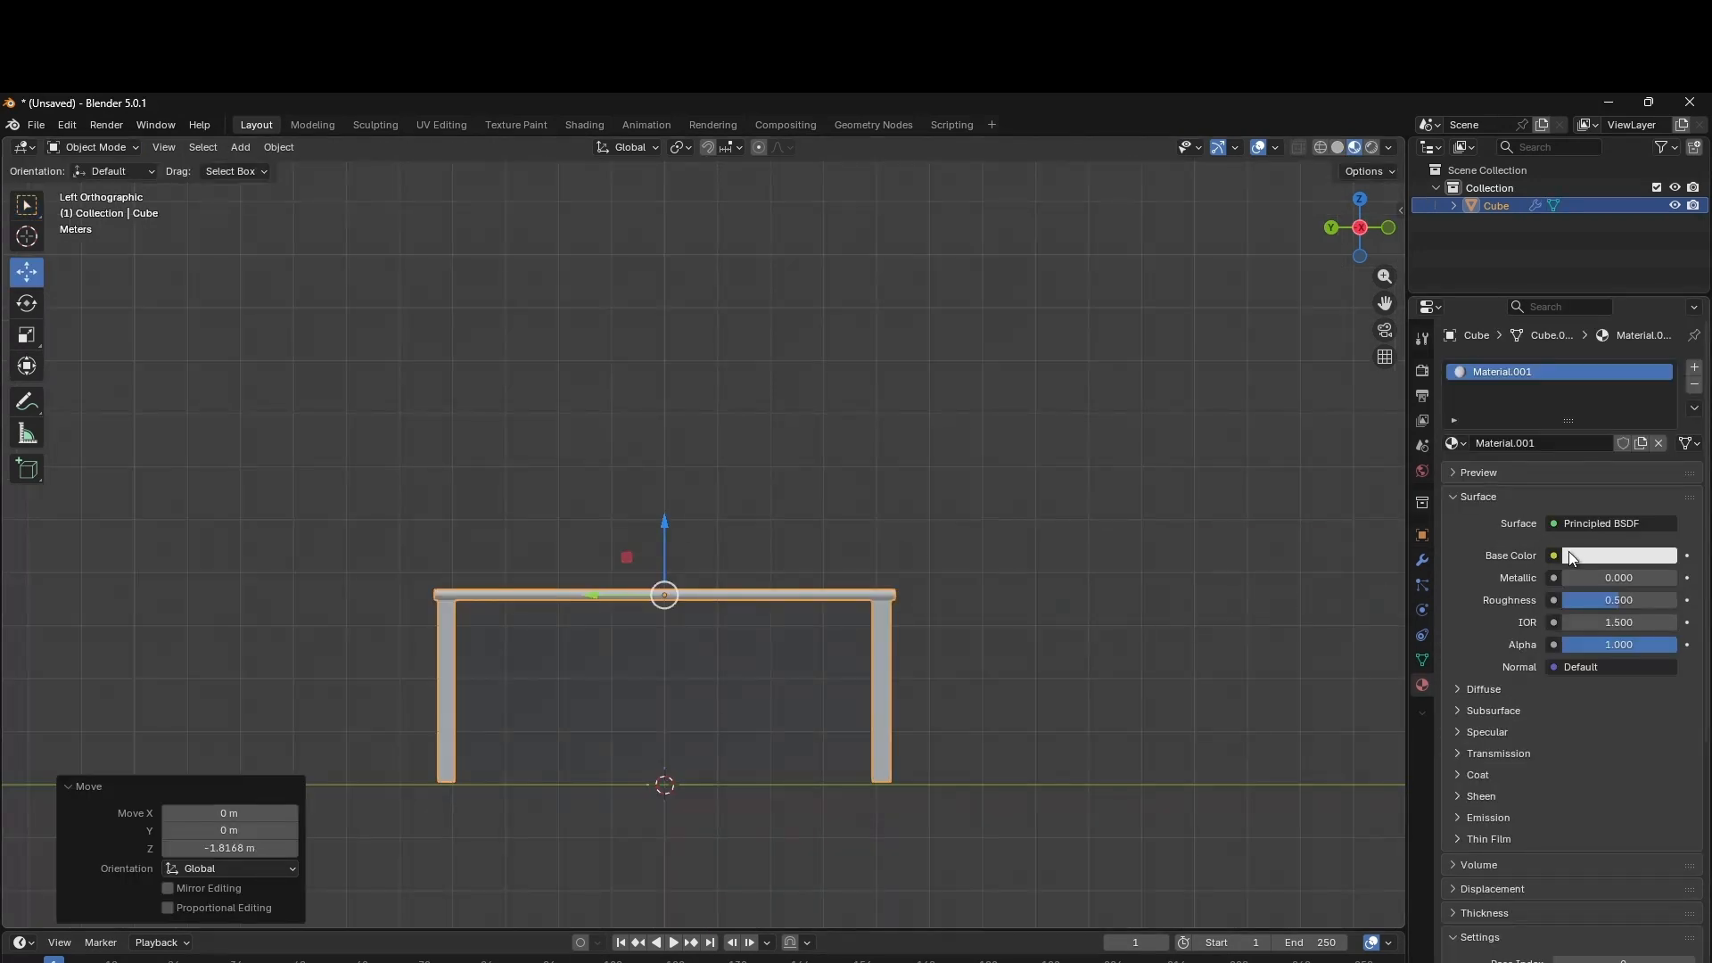
# Set the table material's base color to dark red.
pyautogui.click(1570, 553)
pyautogui.click(1582, 370)
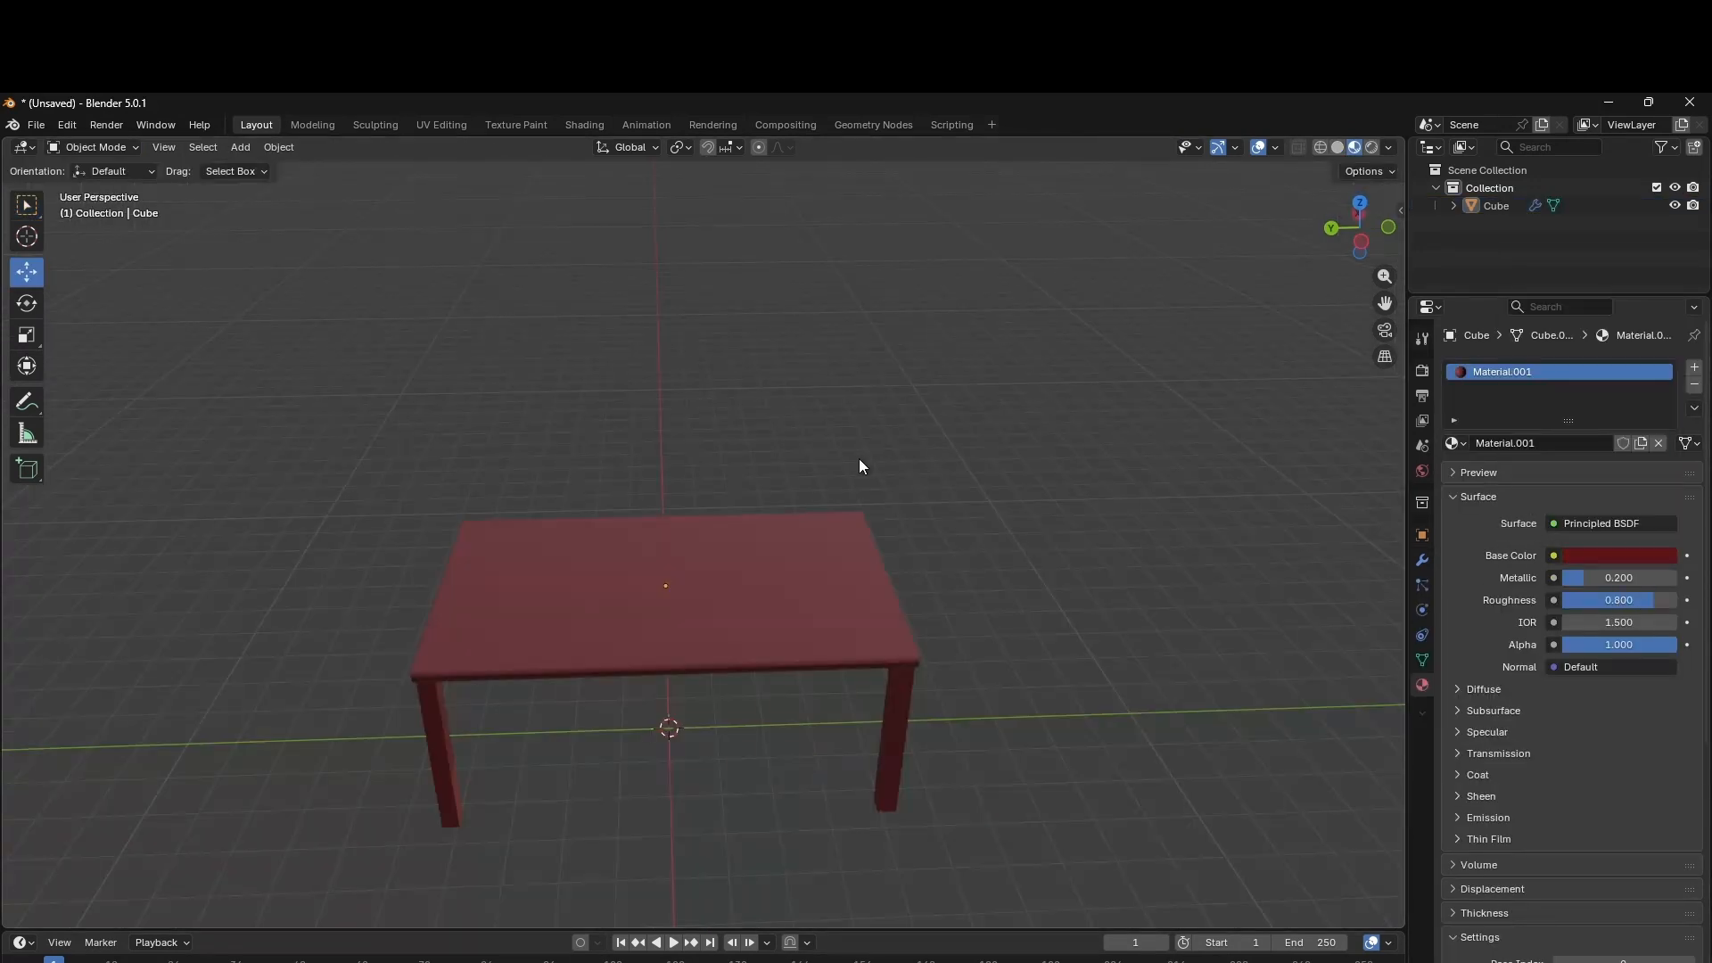
# Add a cylinder and raise it about 5.37 m along Z, above the table.
pyautogui.hotkey('shift', 'a')
pyautogui.moveTo(858, 458)
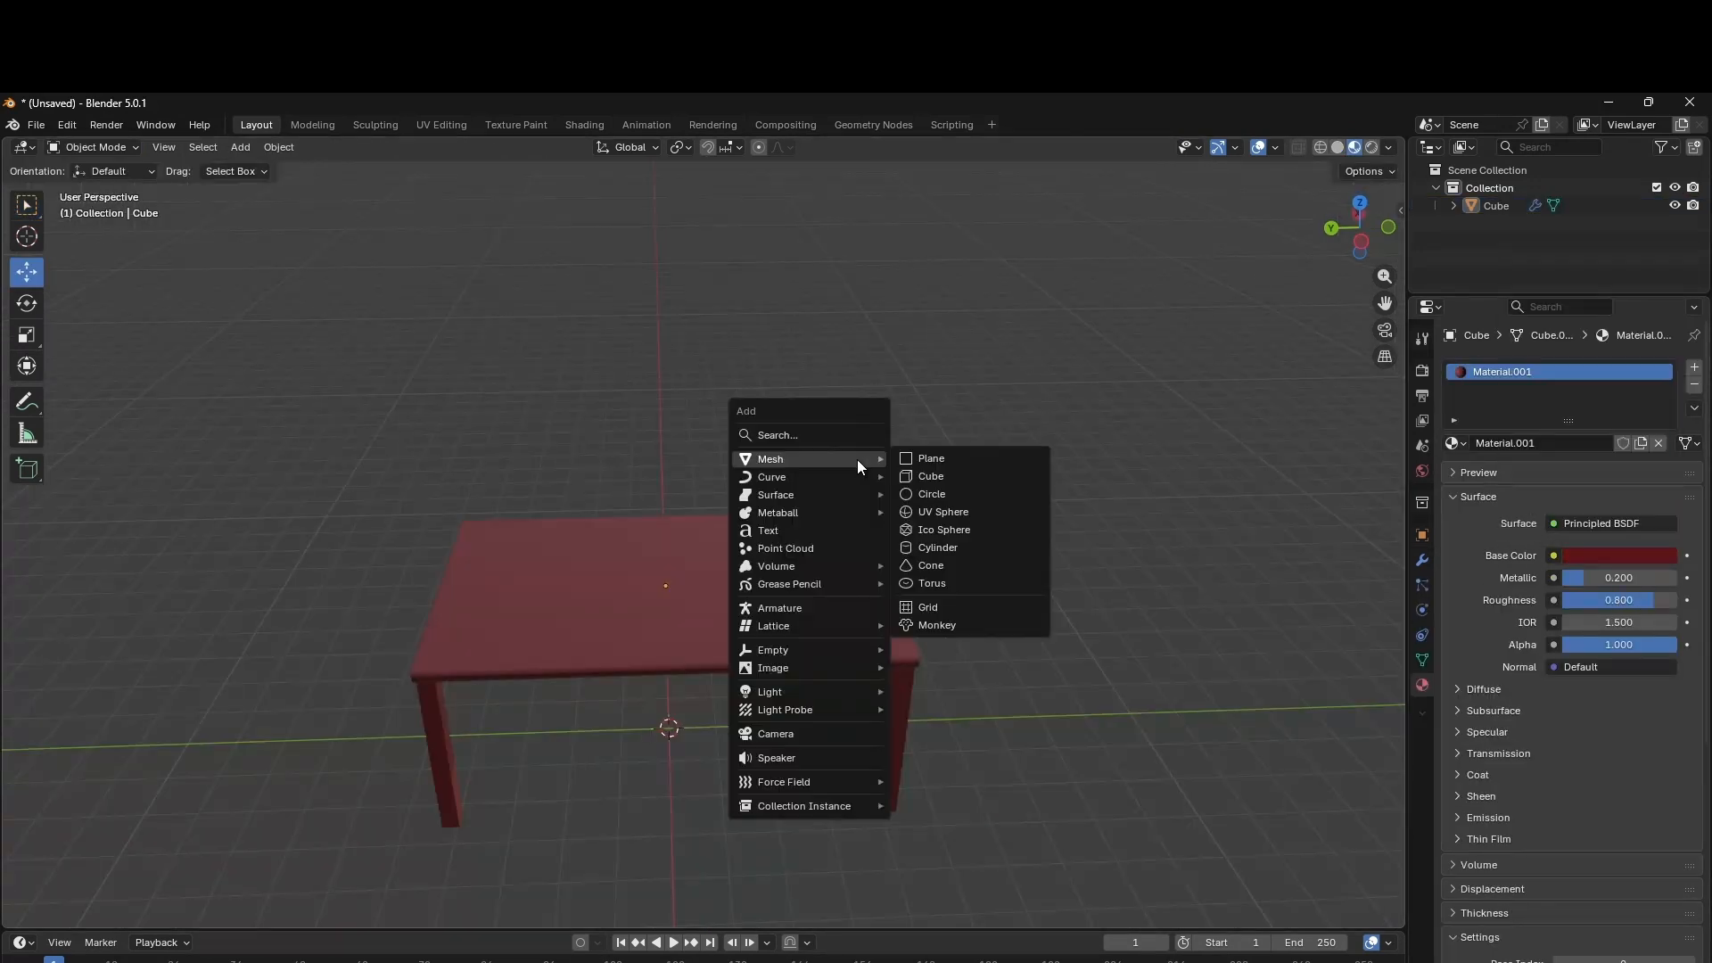
pyautogui.click(939, 545)
pyautogui.moveTo(668, 682); pyautogui.dragTo(667, 437)
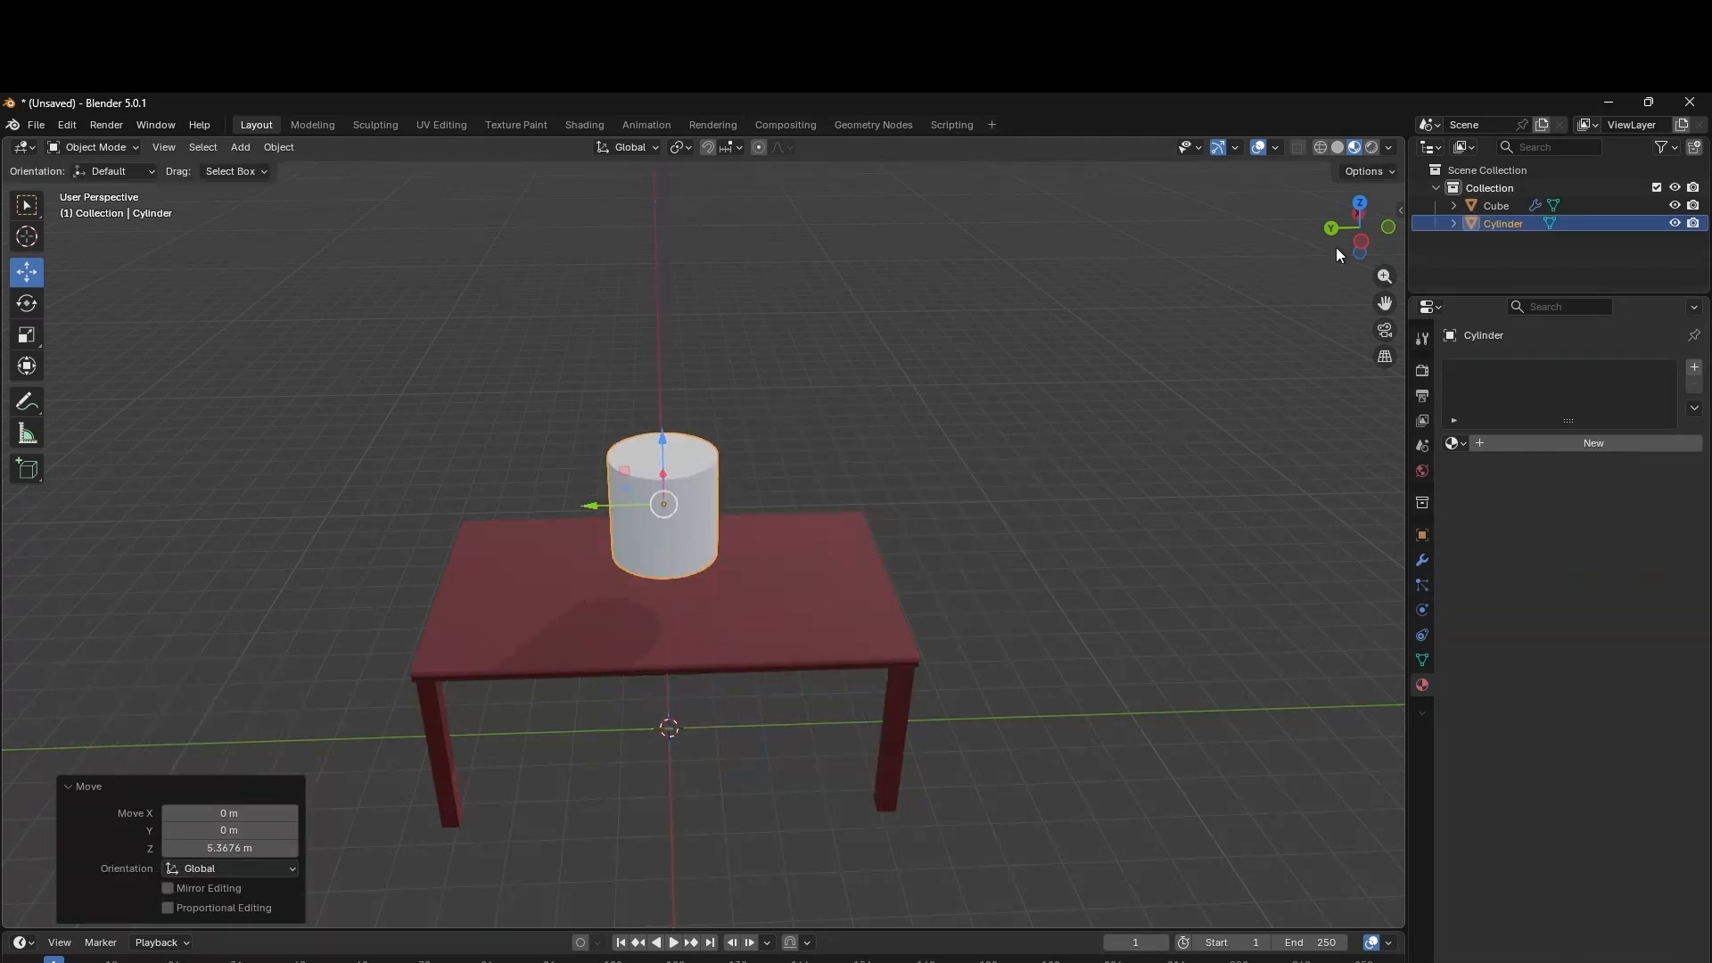
# Scale the cylinder down to about 0.333 and stretch it along Z into a tall glass shape.
pyautogui.click(1360, 240)
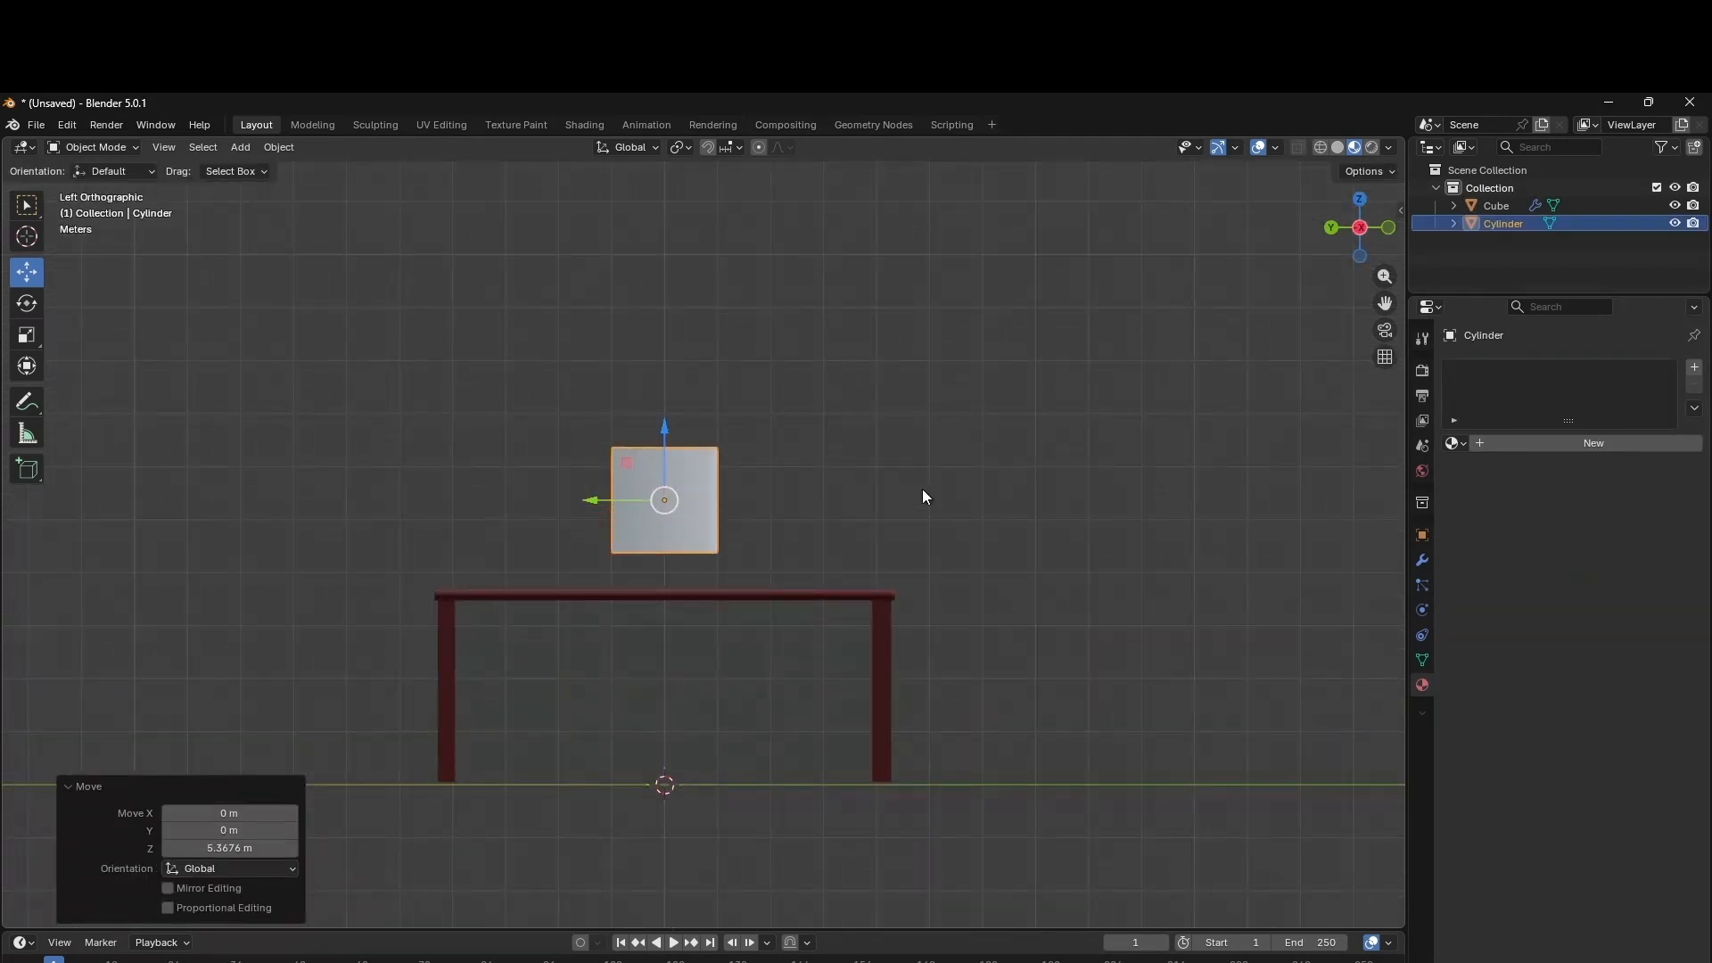
pyautogui.press('s')
pyautogui.click(751, 510)
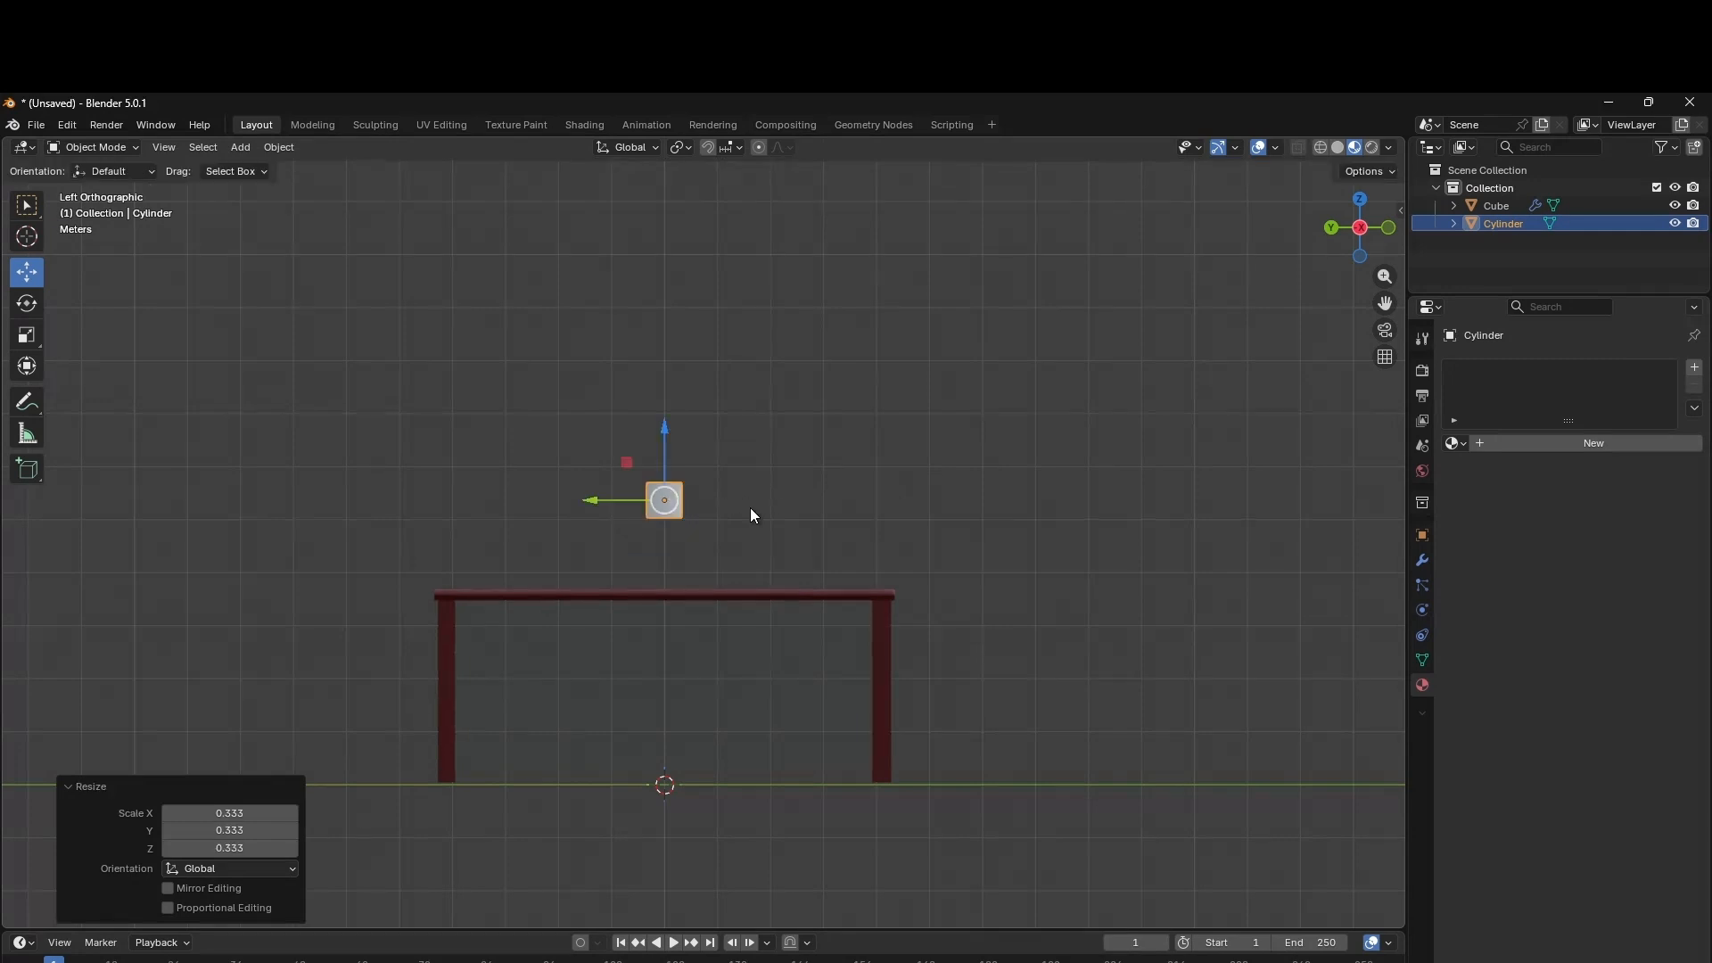
pyautogui.press('s')
pyautogui.press('z')
pyautogui.click(822, 495)
# Lower the cylinder onto the tabletop and shift it about -2.62 m along Y toward the table's end.
pyautogui.press('g')
pyautogui.press('z')
pyautogui.moveTo(678, 482); pyautogui.dragTo(678, 485)
pyautogui.moveTo(598, 547); pyautogui.dragTo(738, 547)
# Inset the cylinder's top face by about 0.12 m and extrude it about 0.65 m down to hollow the glass.
pyautogui.moveTo(1354, 239); pyautogui.dragTo(1158, 378)
pyautogui.scroll(5, 1158, 378)
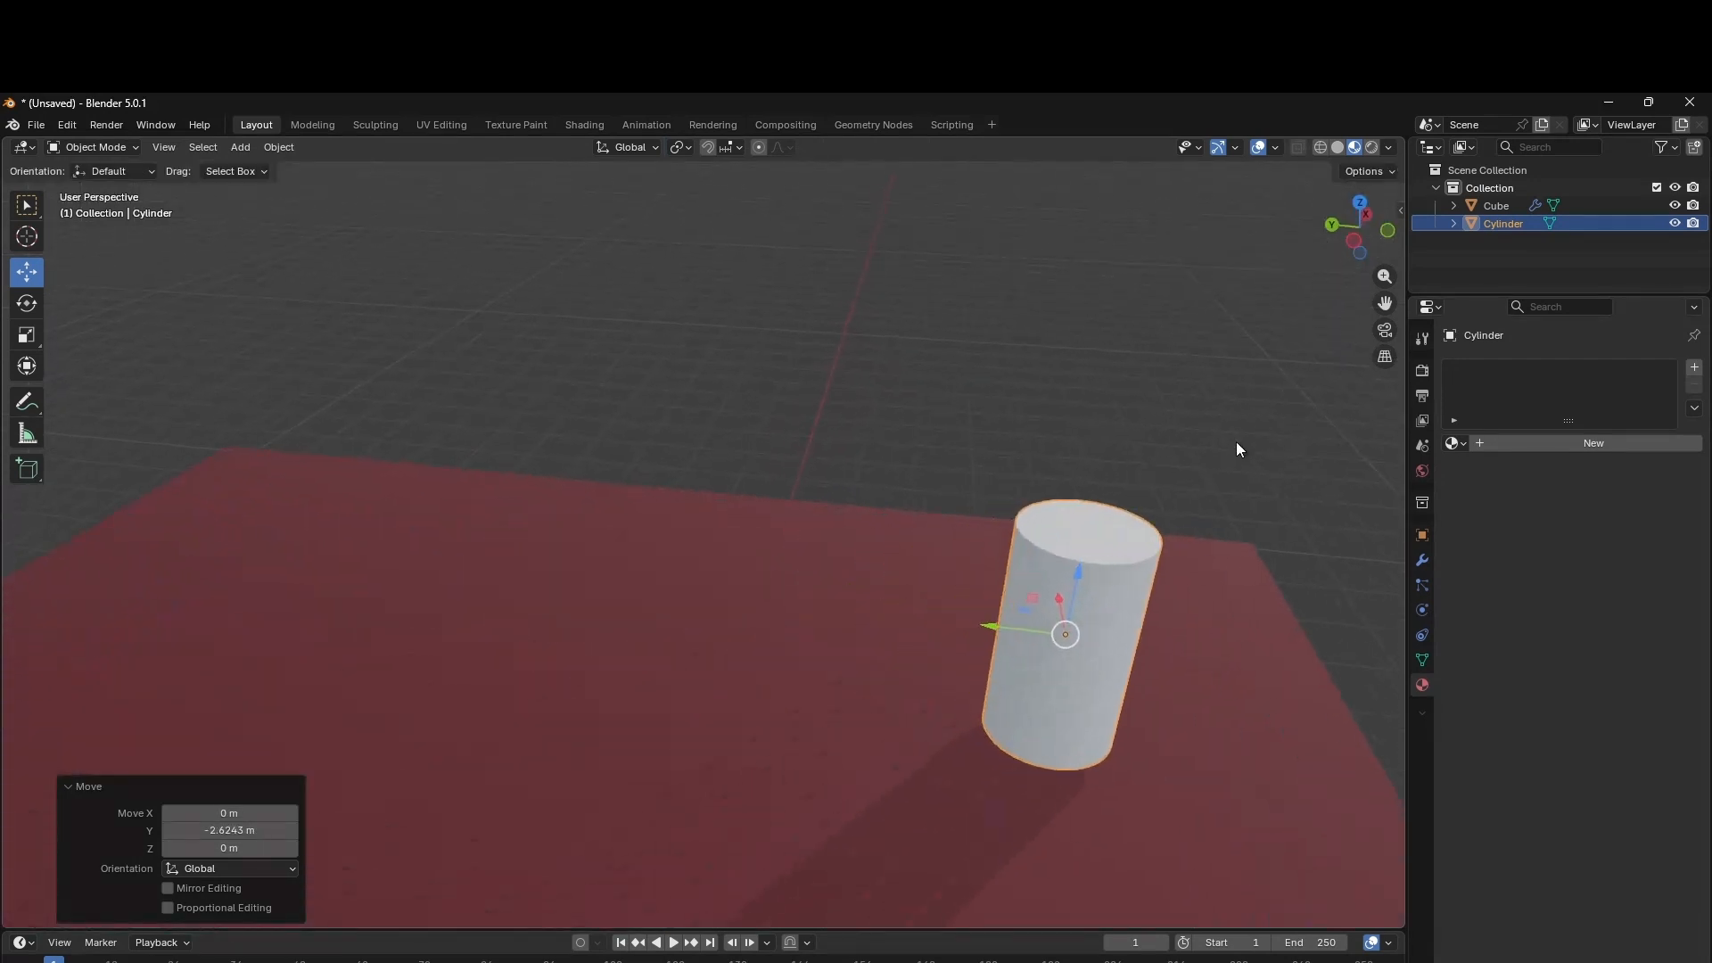
pyautogui.press('Tab')
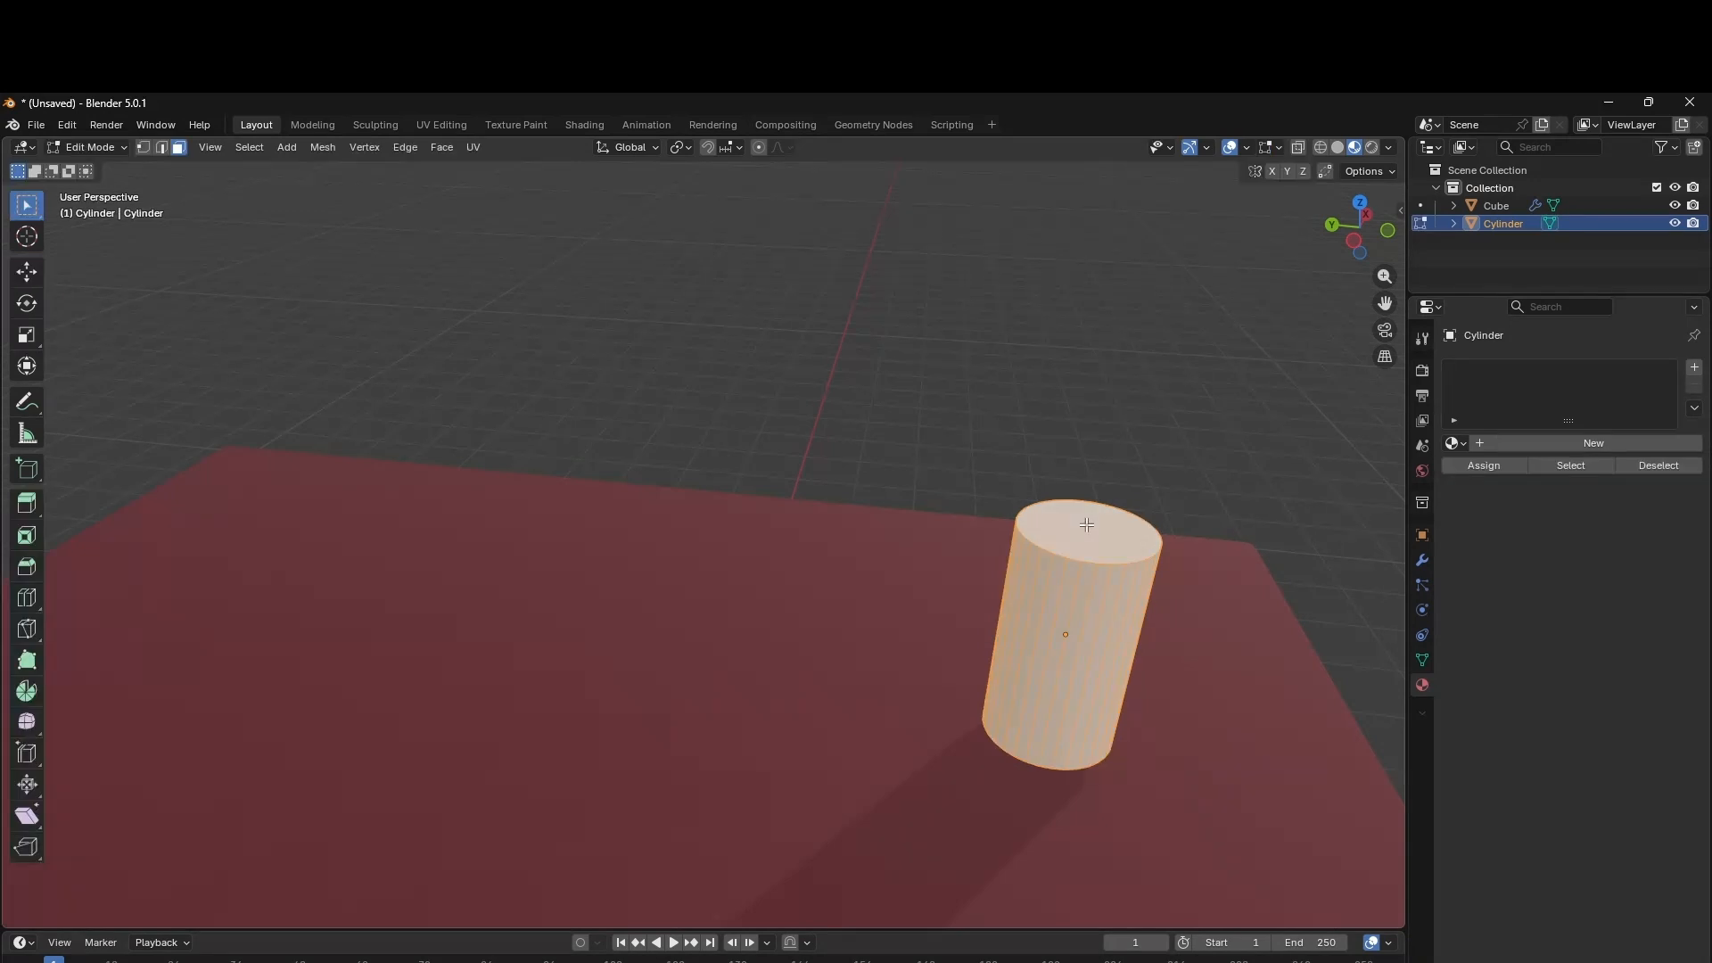
pyautogui.click(1250, 443)
pyautogui.click(1100, 535)
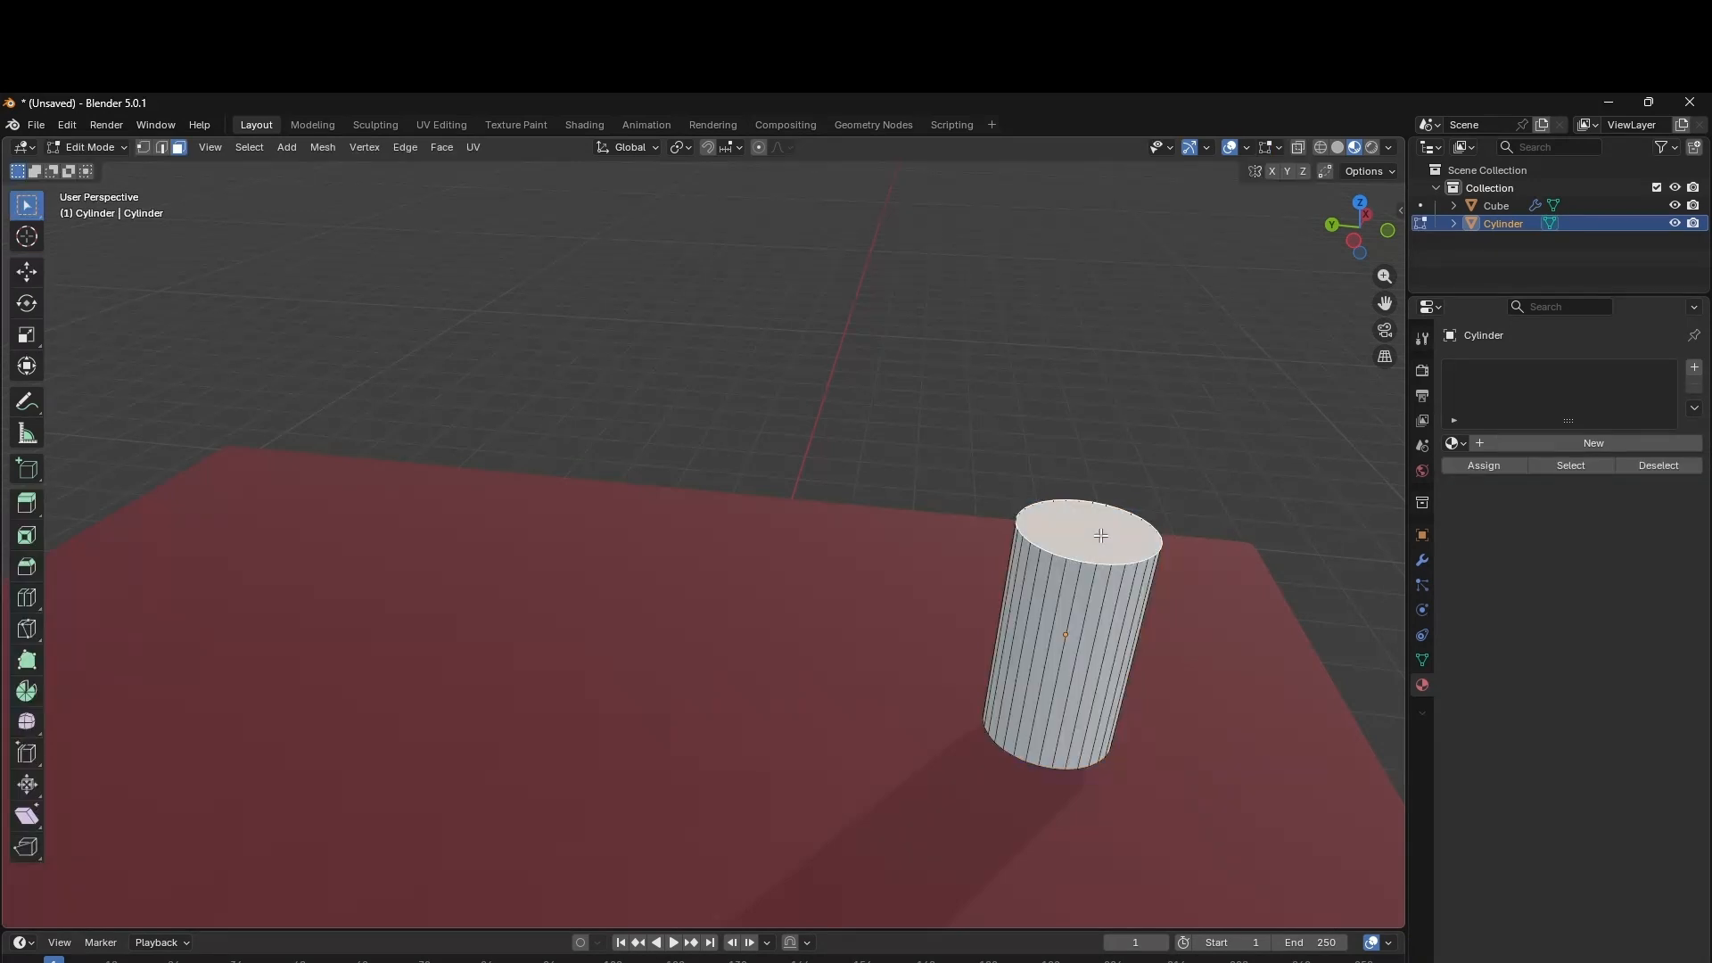
pyautogui.press('i')
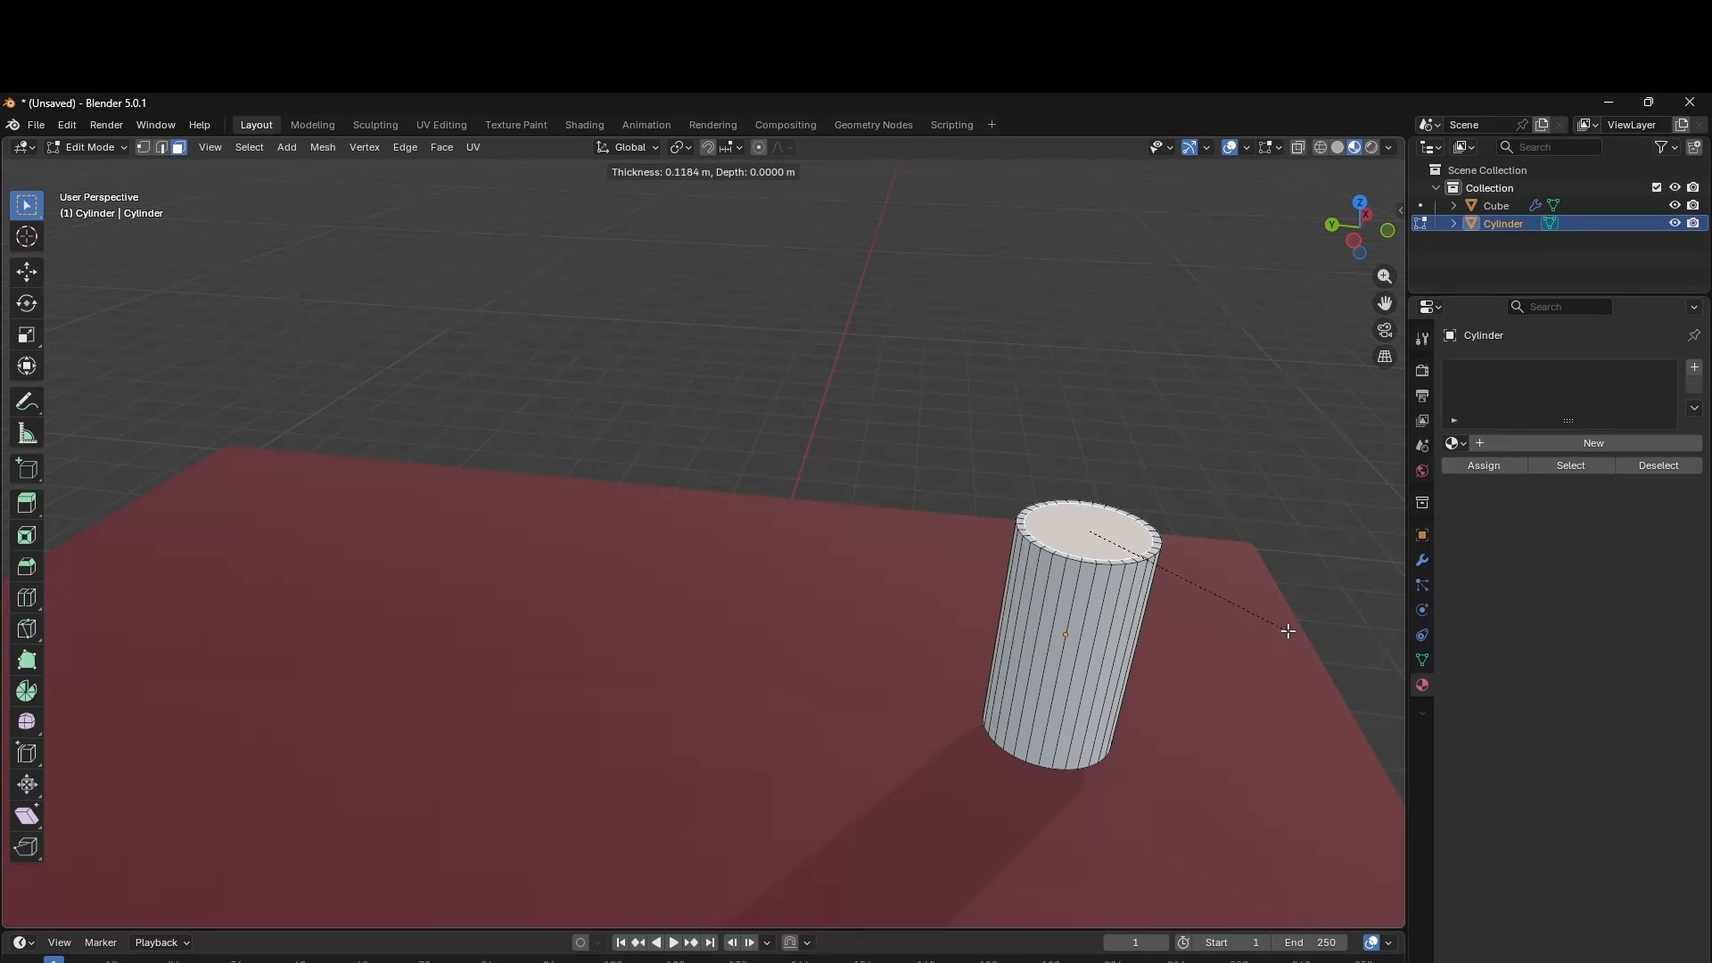
pyautogui.click(1287, 630)
pyautogui.press('e')
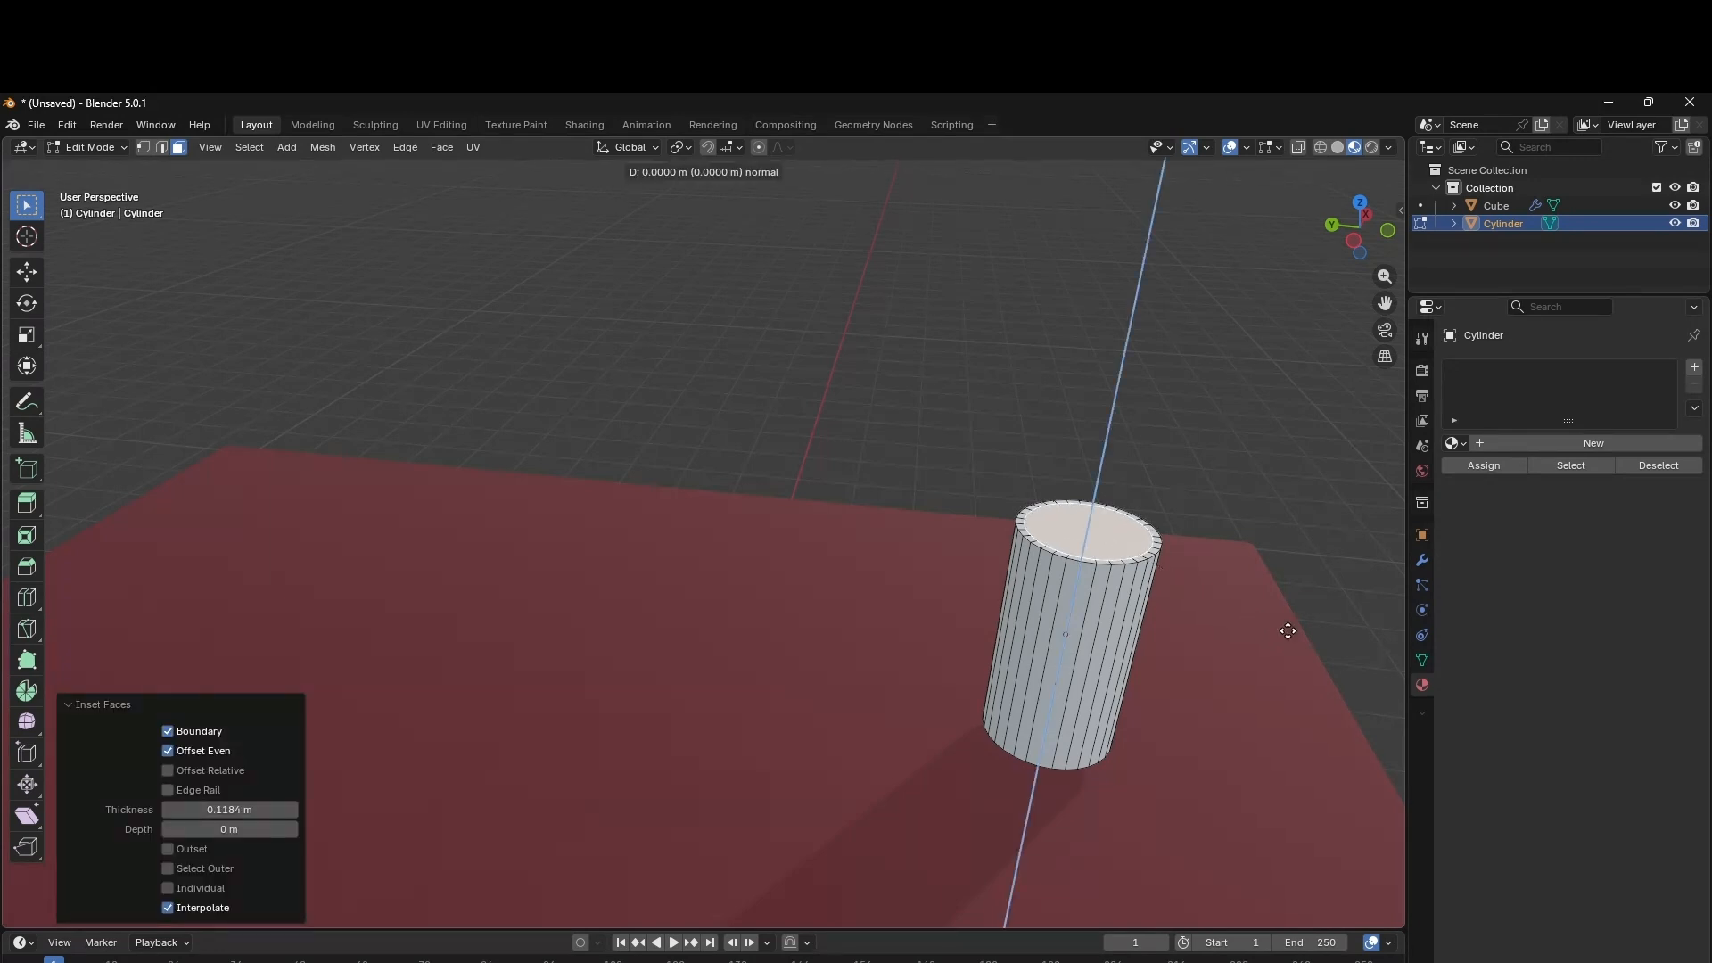
pyautogui.click(1267, 744)
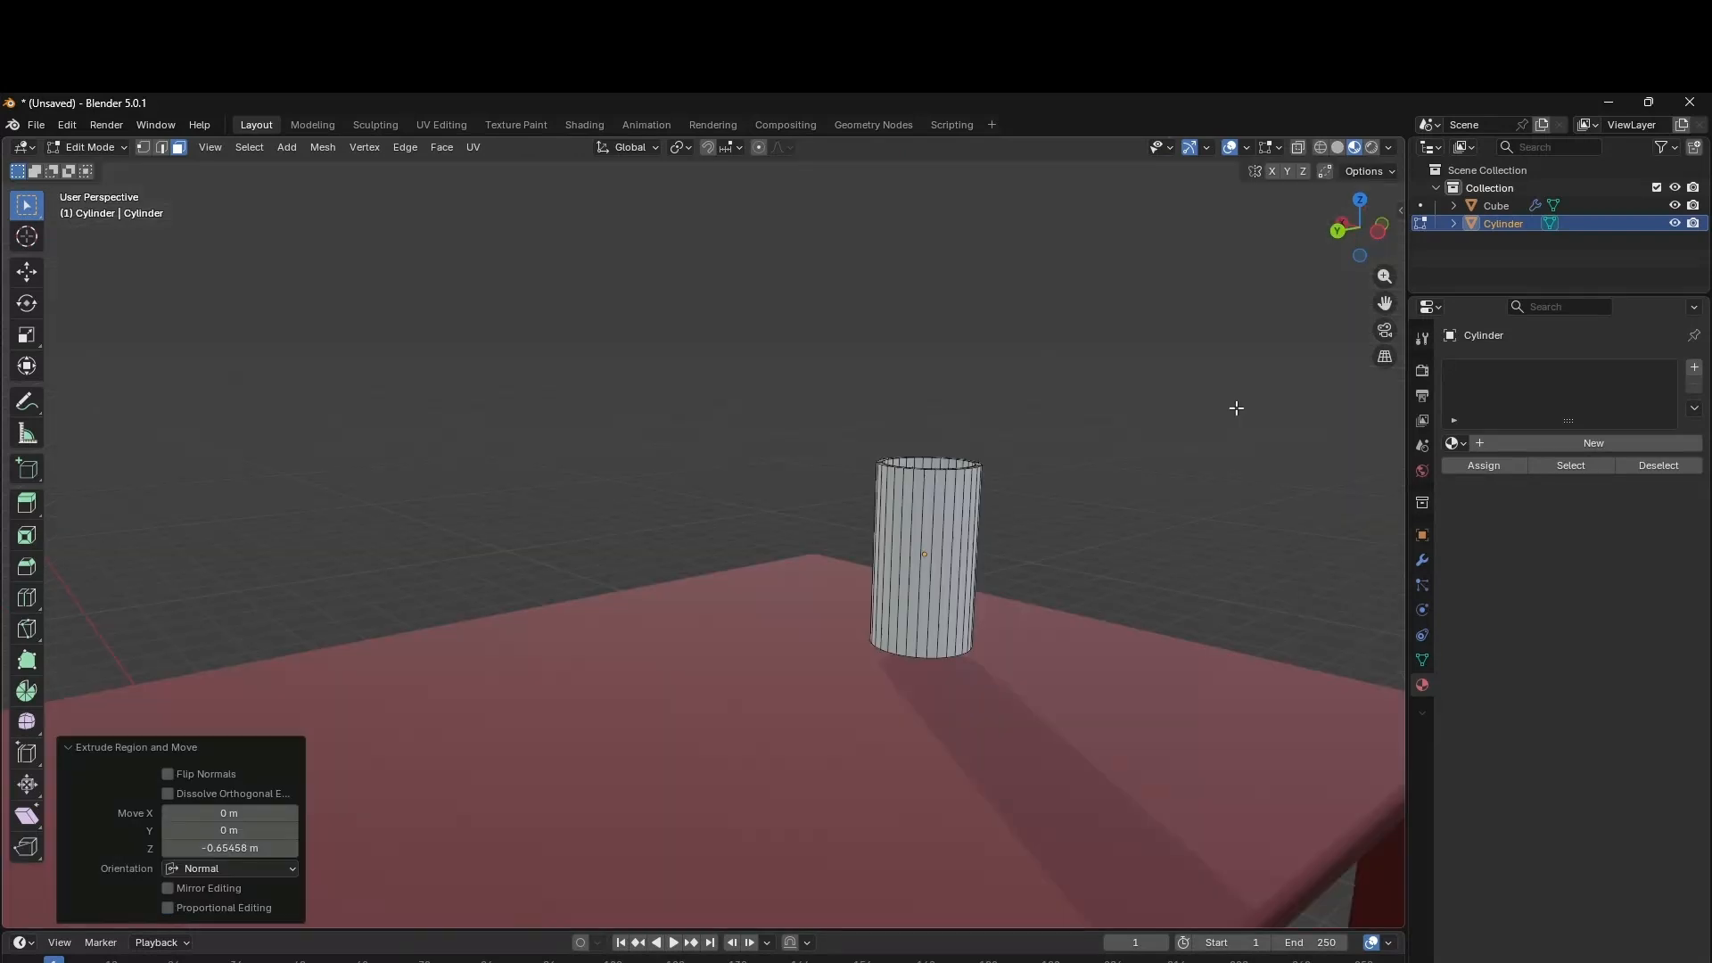
# Shade the hollowed cylinder smooth and give it a new material.
pyautogui.press('Tab')
pyautogui.rightClick(994, 525)
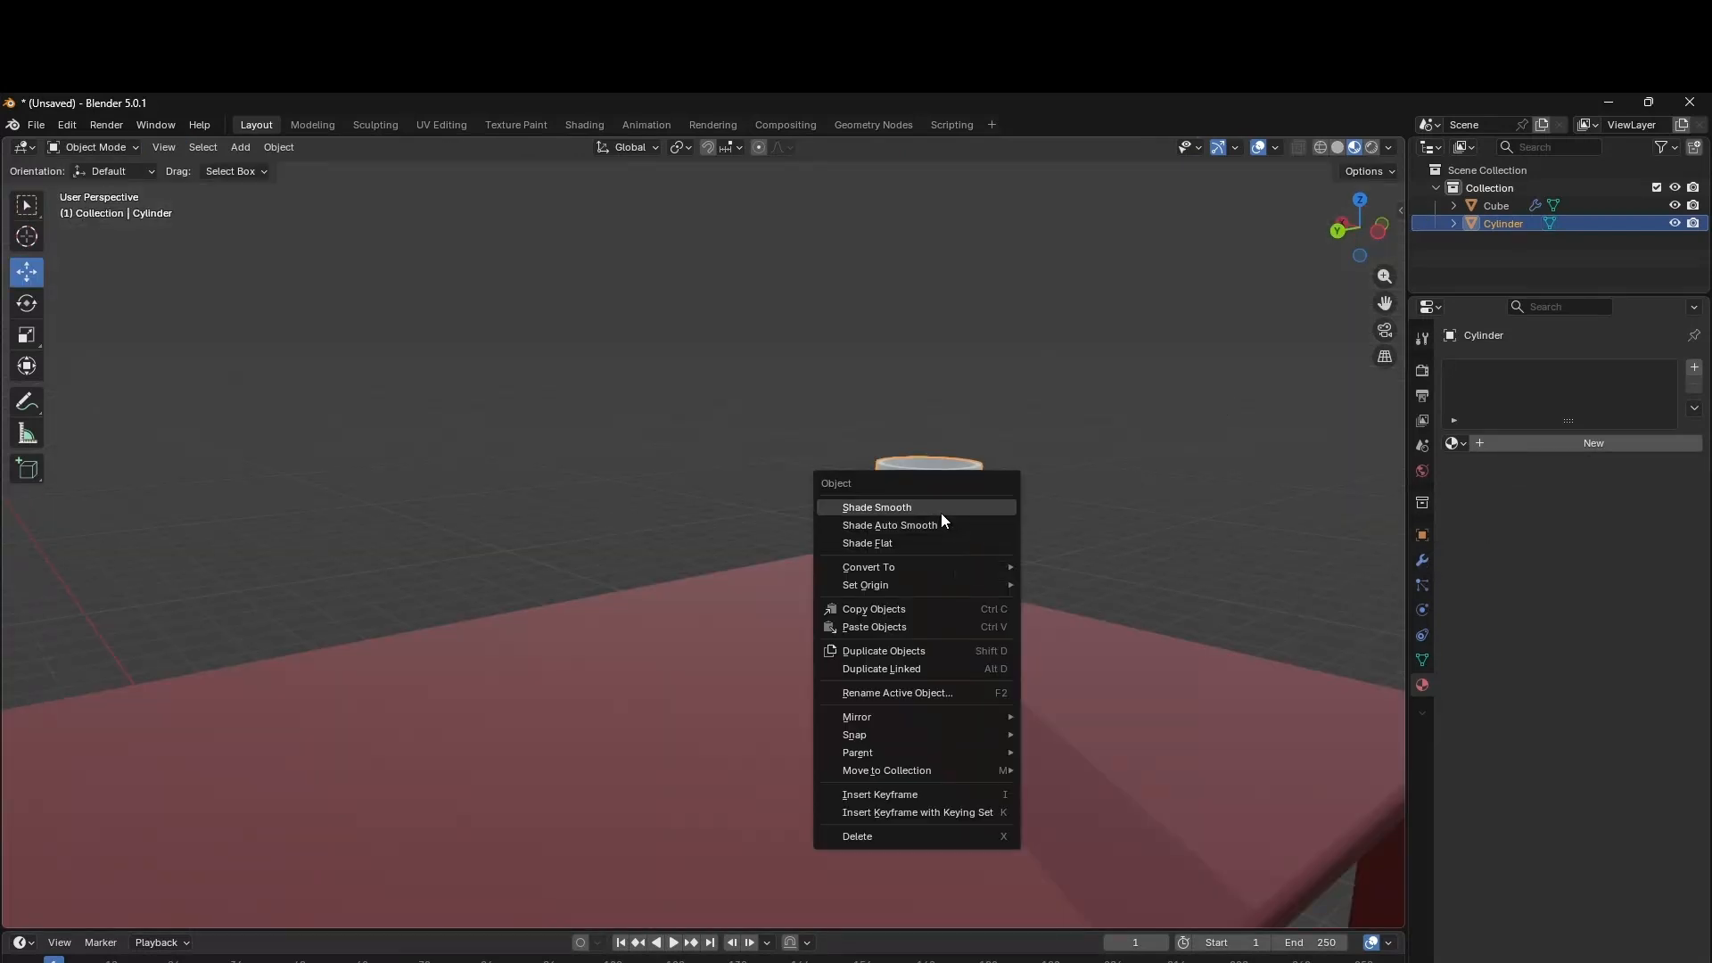
pyautogui.click(939, 511)
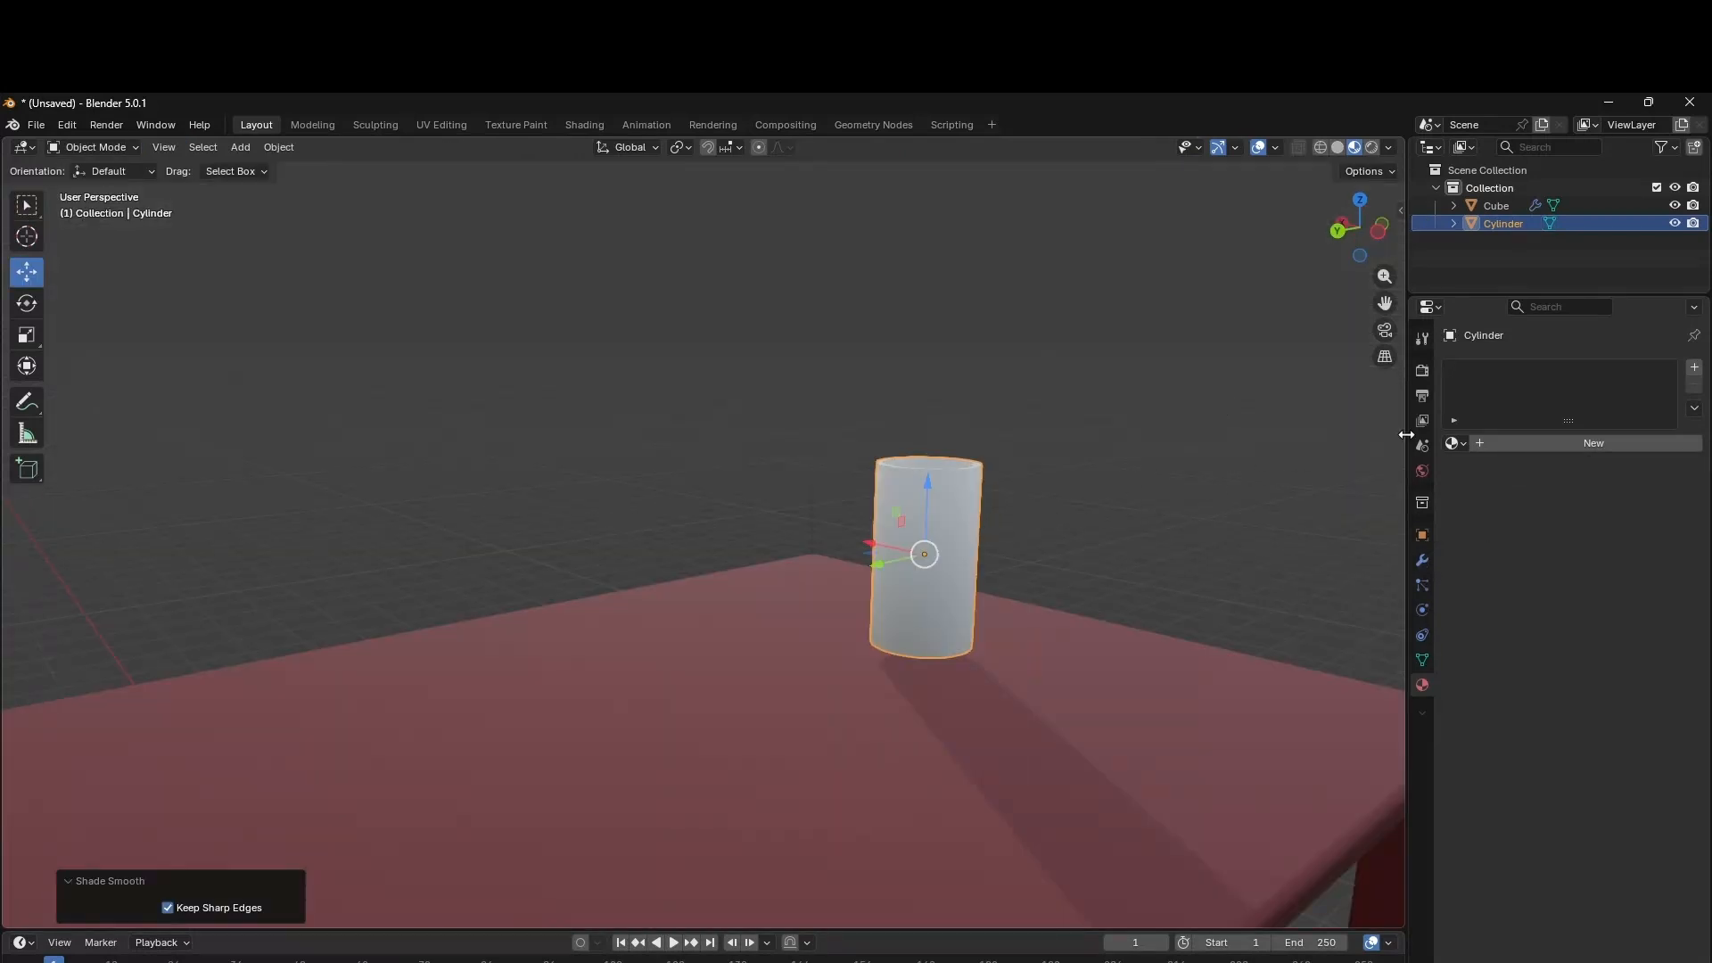
pyautogui.click(1543, 443)
# Add a Solidify modifier and a Subdivision Surface modifier to the cylinder.
pyautogui.click(1422, 560)
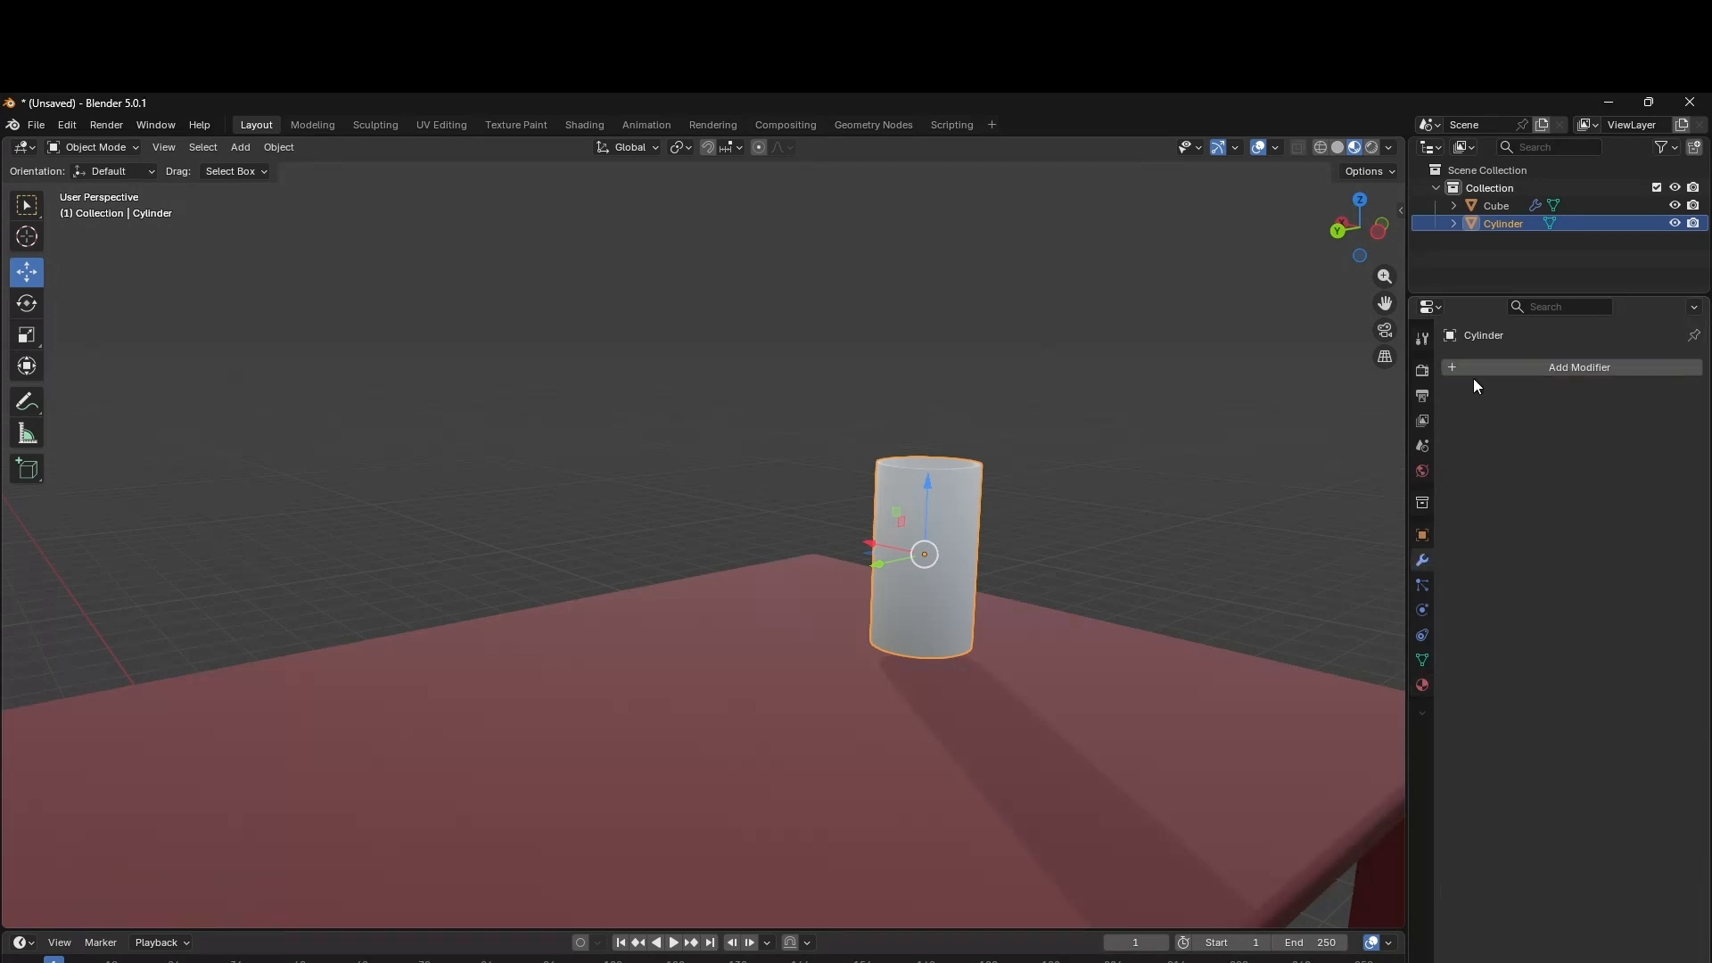
pyautogui.click(1491, 366)
pyautogui.click(1480, 368)
pyautogui.click(1389, 423)
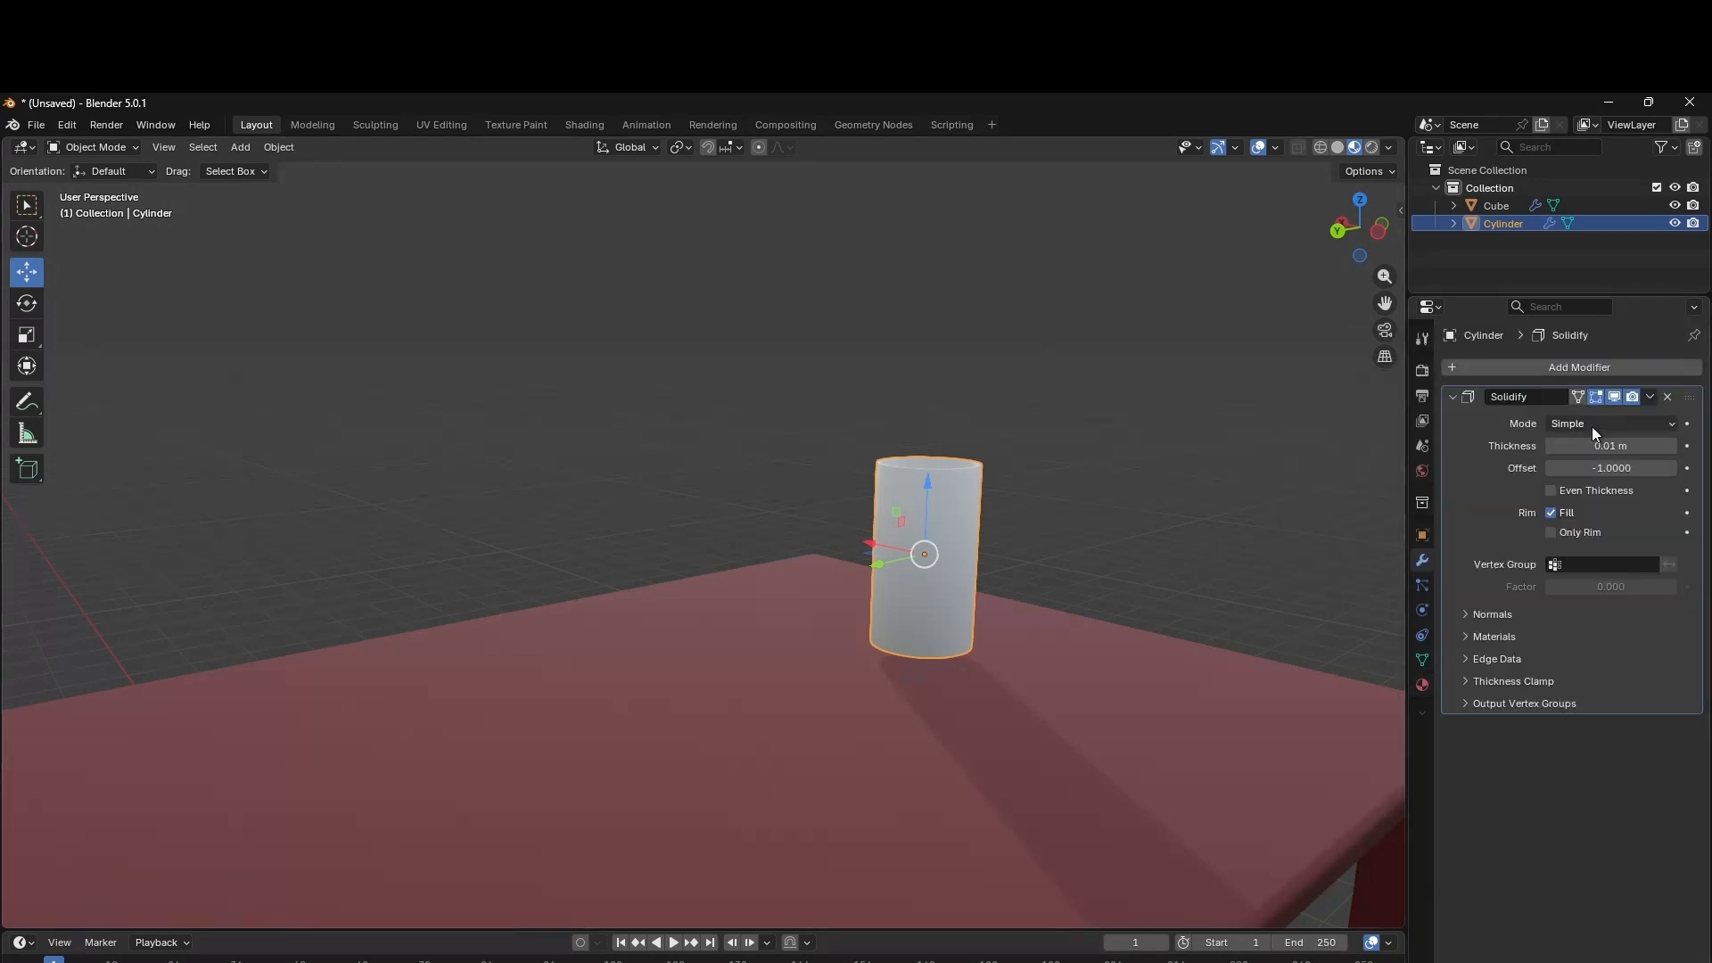
pyautogui.click(1478, 366)
pyautogui.click(1479, 365)
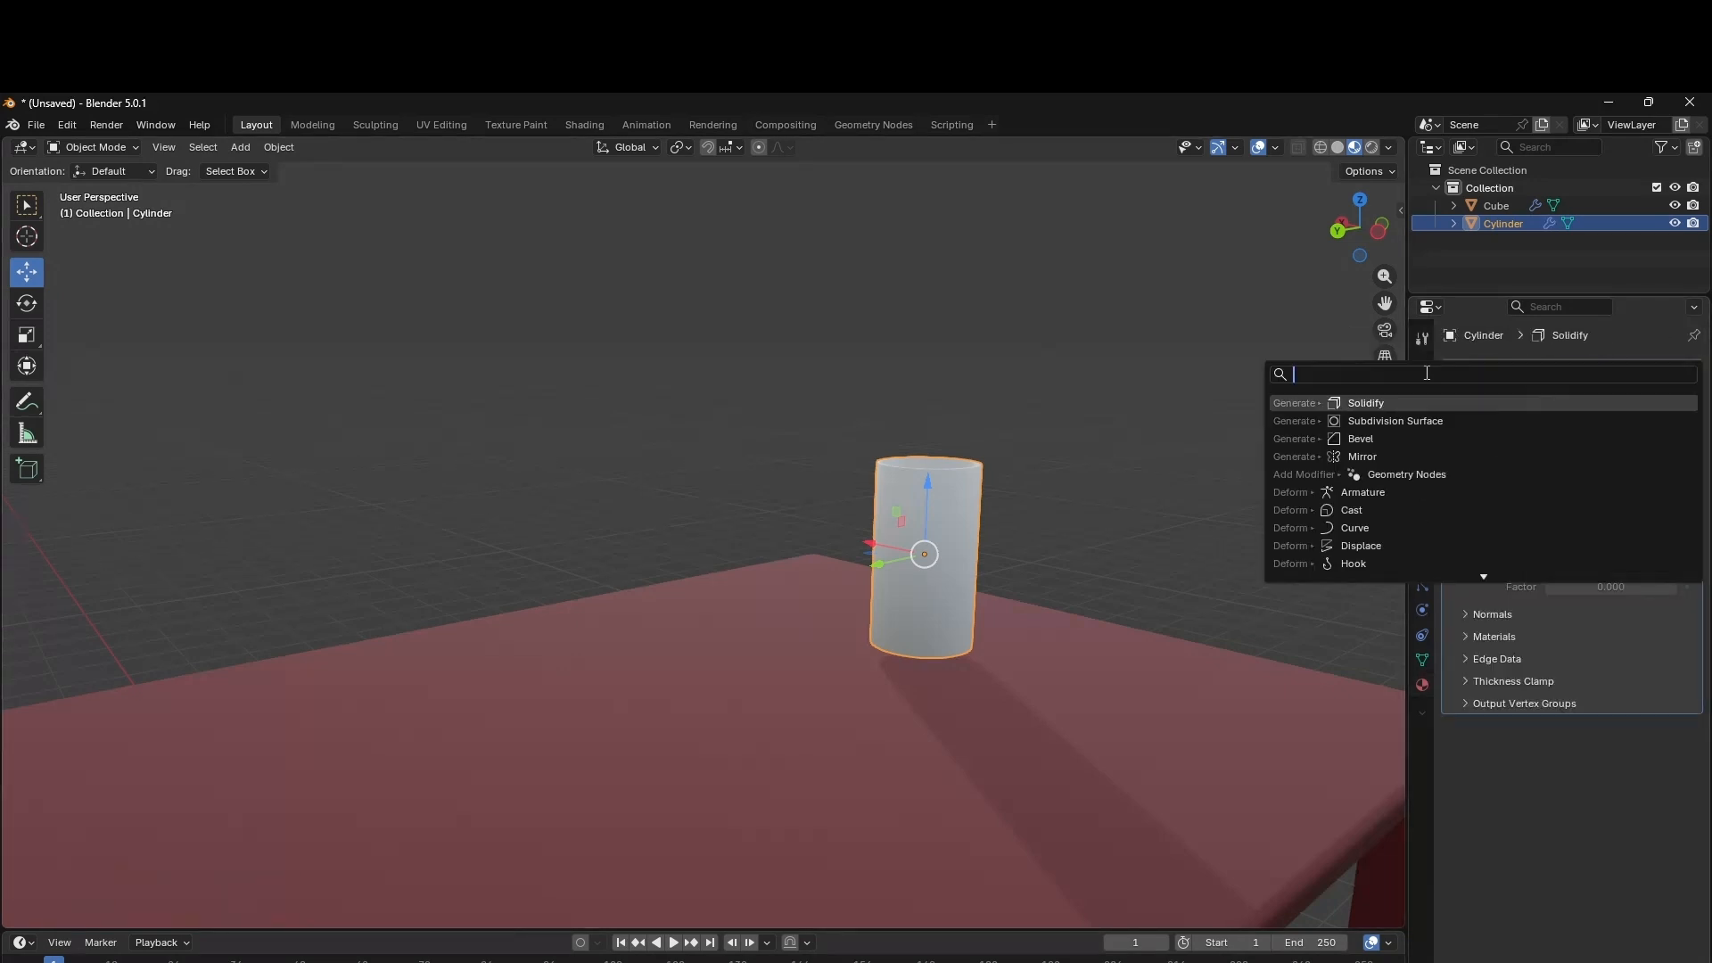
pyautogui.click(1385, 417)
# Add a loop cut around the cylinder close to its base, with a slide factor of about 0.85.
pyautogui.press('Tab')
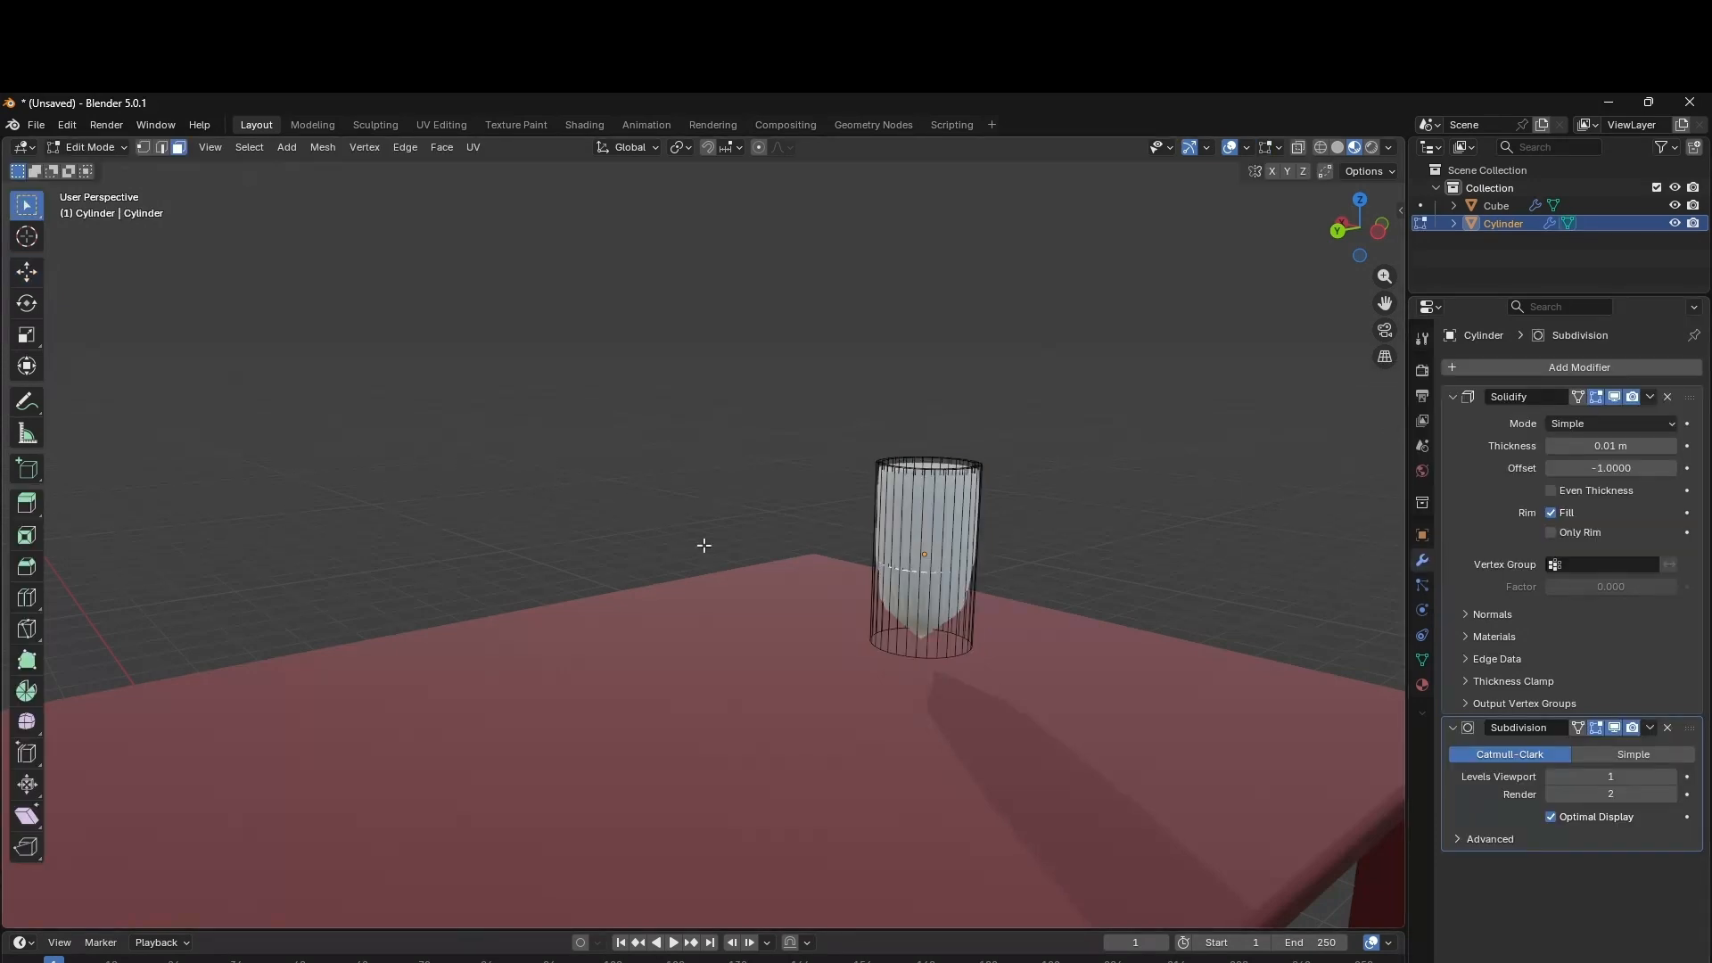
pyautogui.click(27, 598)
pyautogui.moveTo(918, 592); pyautogui.dragTo(895, 635)
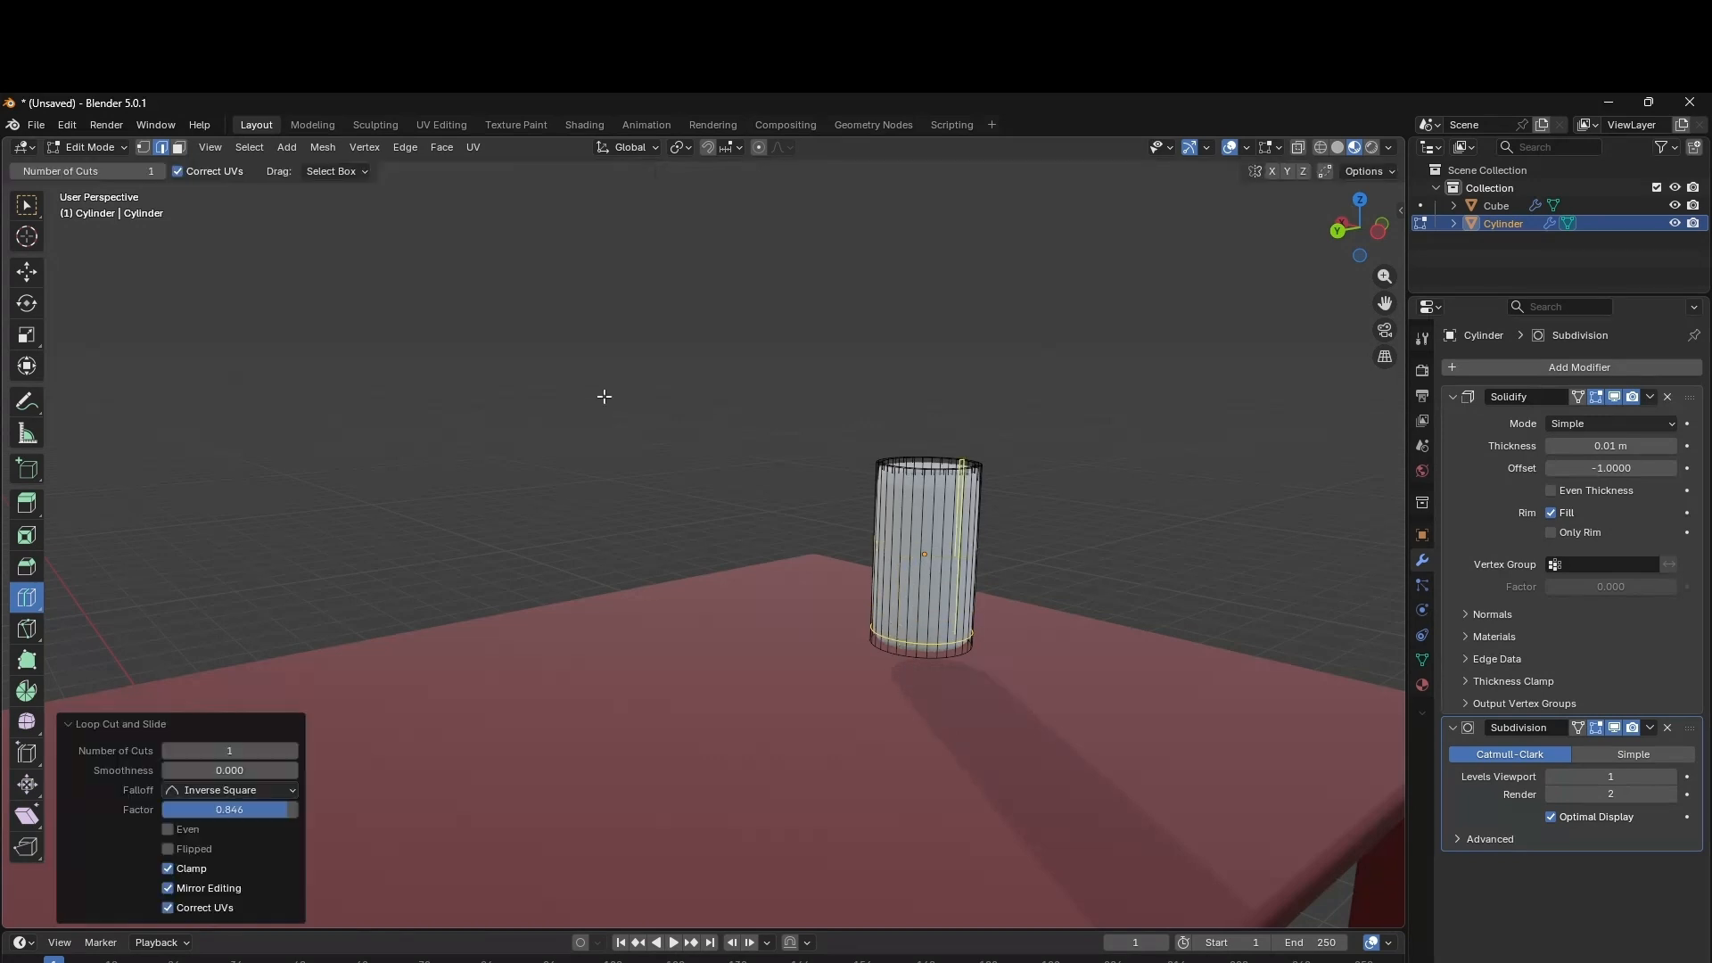
pyautogui.click(27, 212)
pyautogui.click(1290, 530)
pyautogui.moveTo(1379, 245); pyautogui.dragTo(1316, 318)
pyautogui.press('Tab')
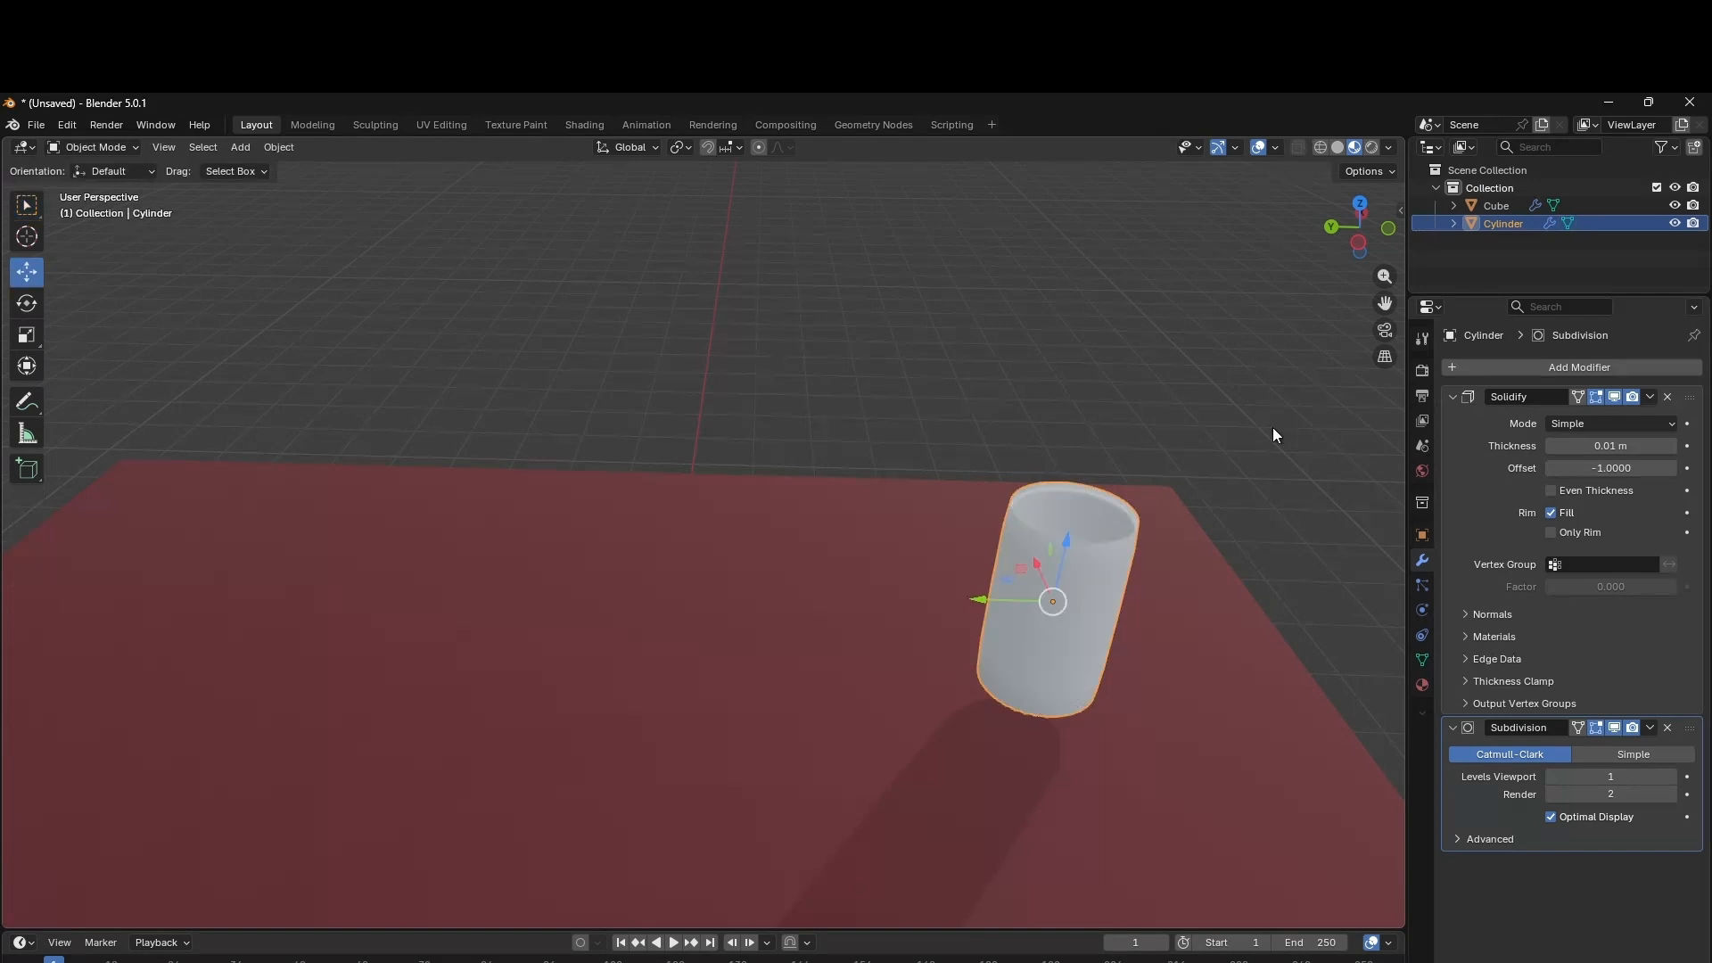
# Change the cylinder material's surface shader to Glass BSDF and set its roughness to 0.
pyautogui.click(1422, 684)
pyautogui.click(1555, 523)
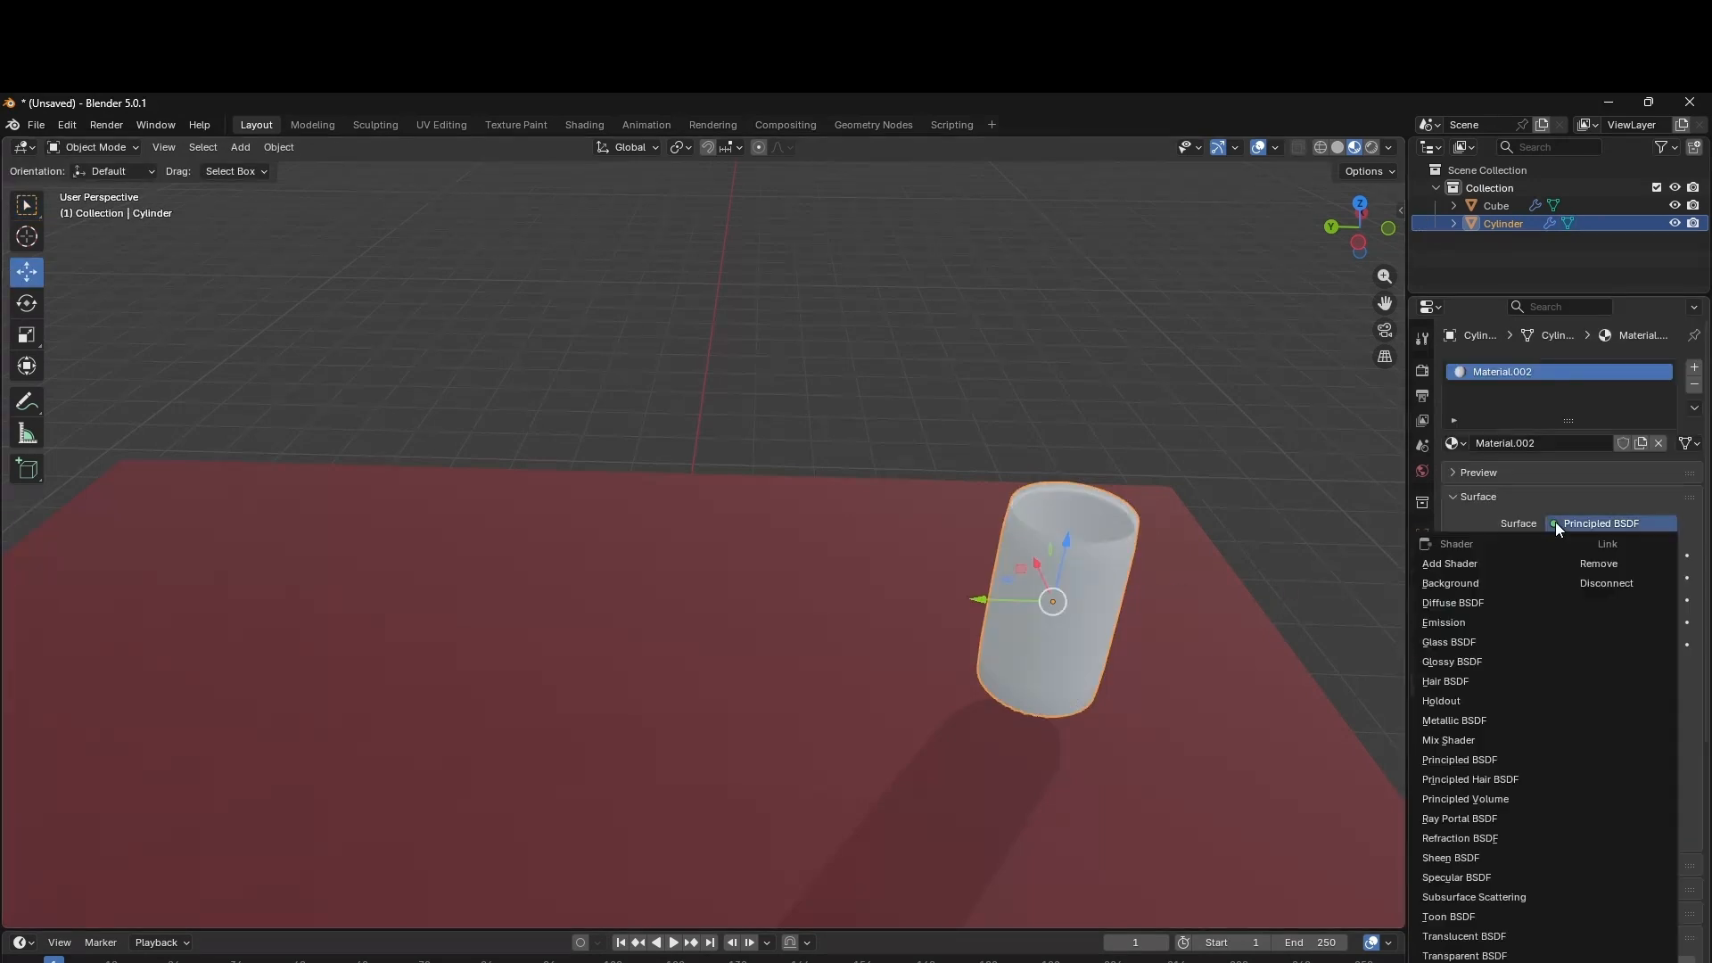
pyautogui.click(1451, 641)
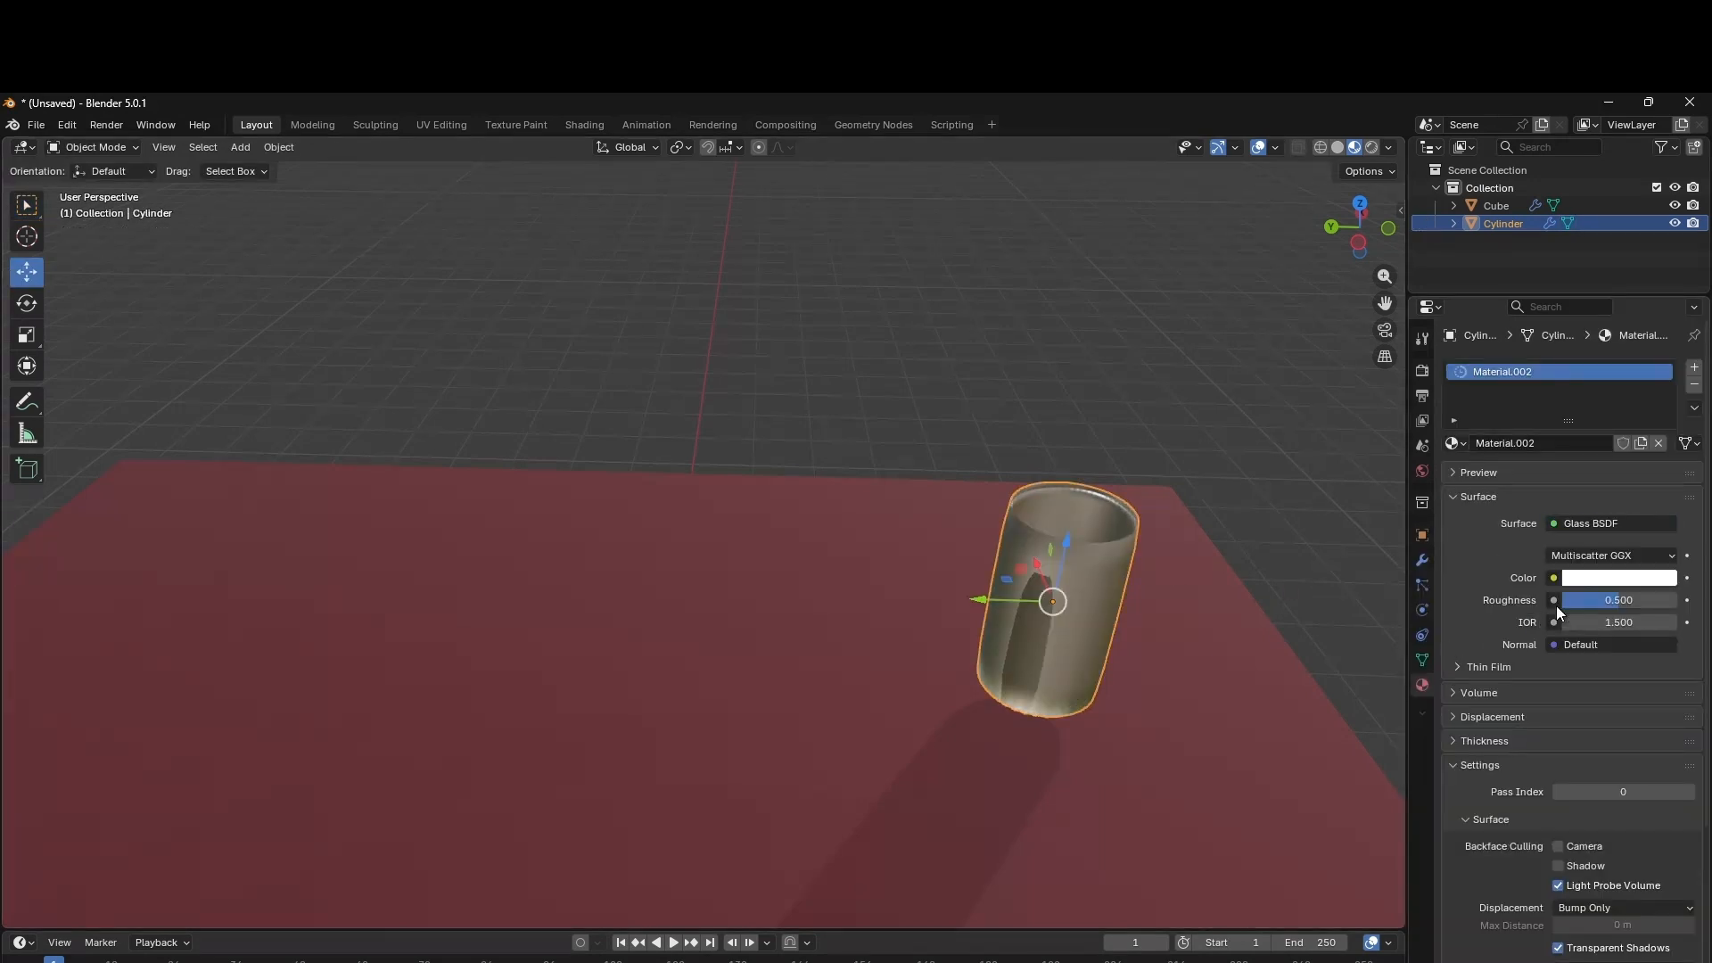
pyautogui.moveTo(1603, 603); pyautogui.dragTo(1559, 603)
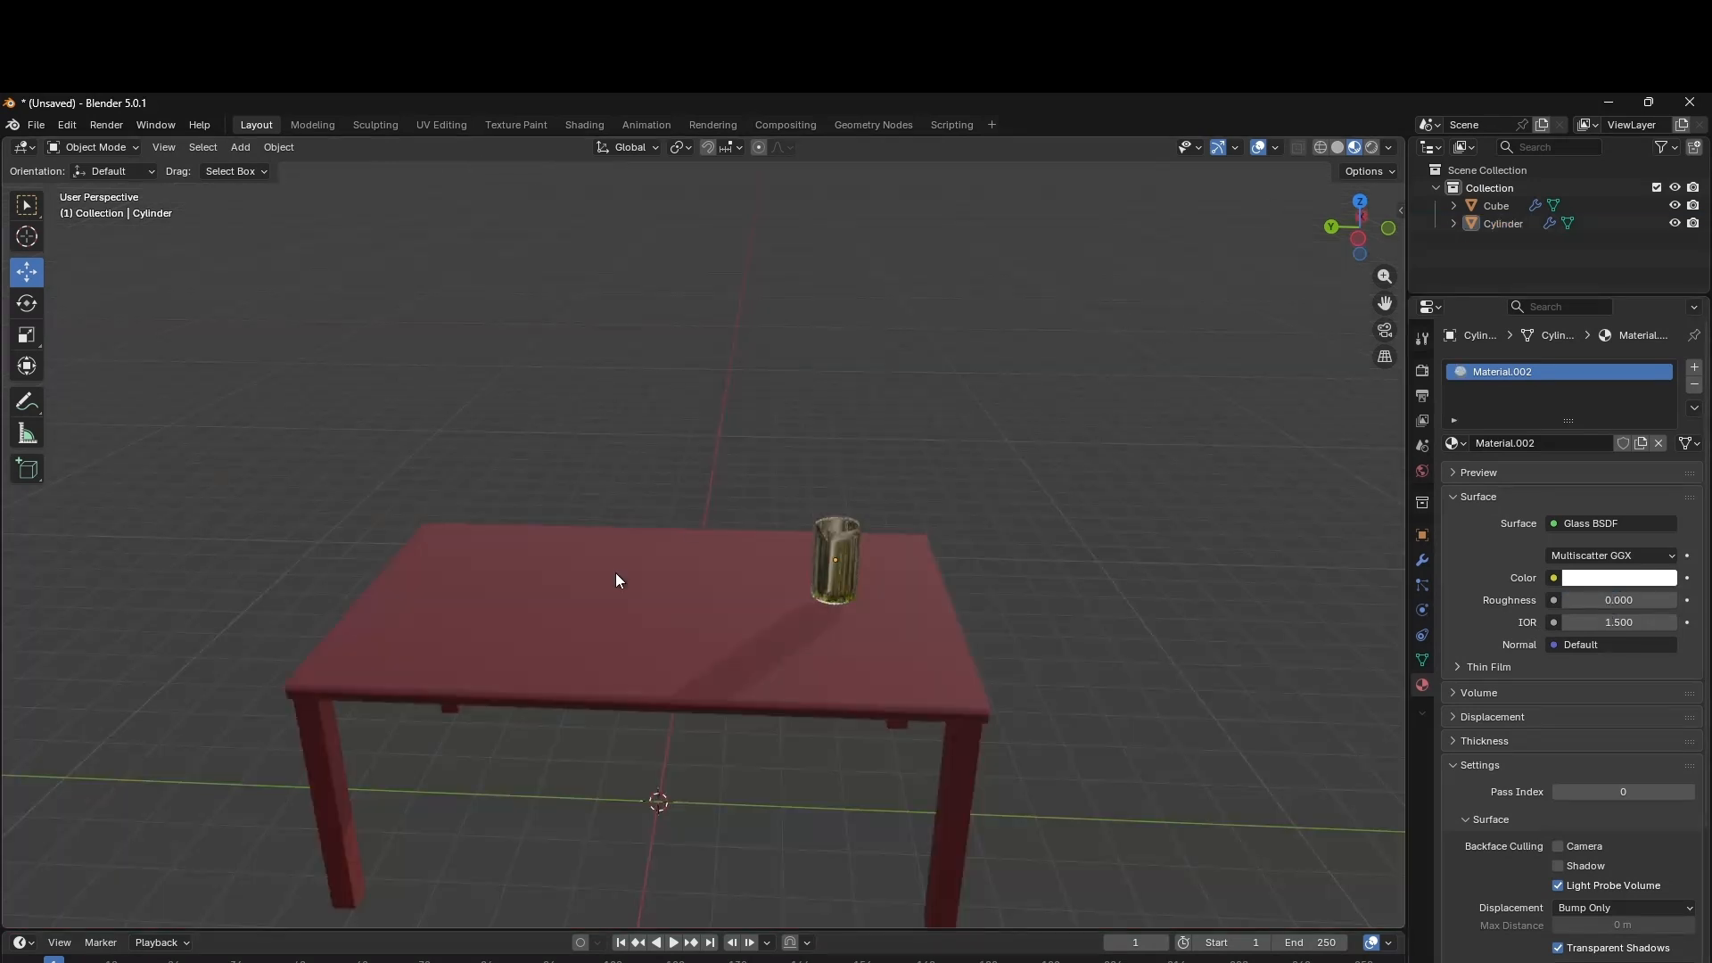
# Add a mesh cylinder and raise it above the tabletop.
pyautogui.hotkey('shift', 'a')
pyautogui.moveTo(615, 573)
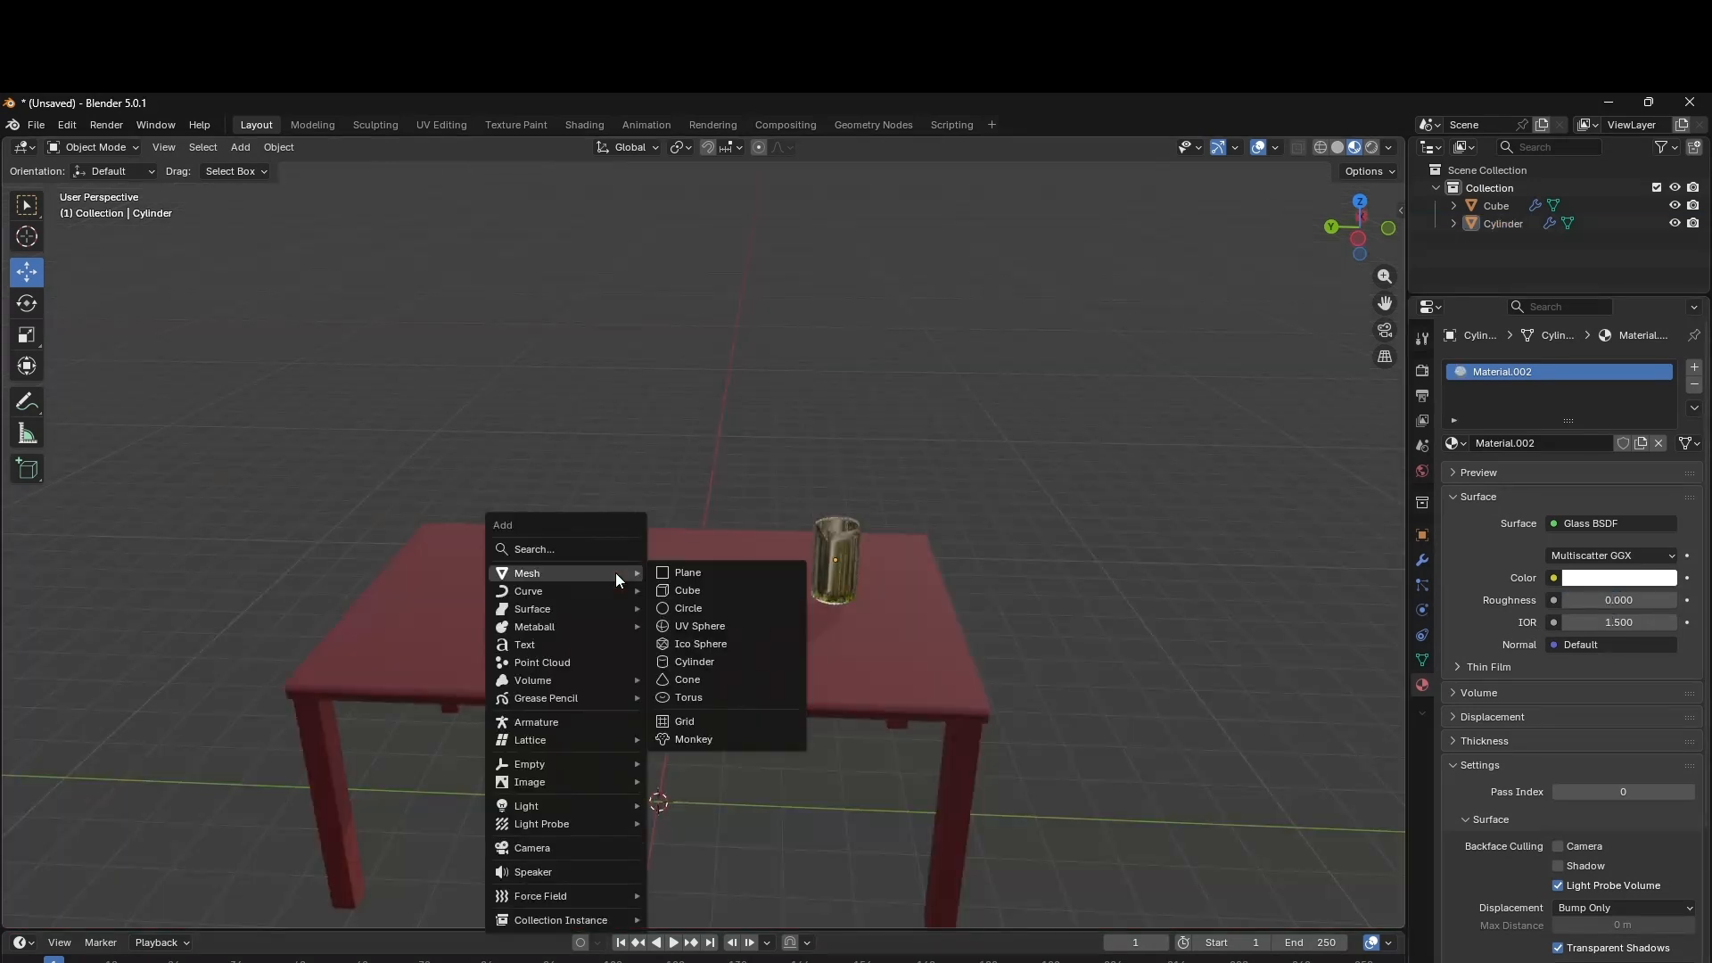
pyautogui.click(684, 662)
pyautogui.moveTo(656, 742); pyautogui.dragTo(693, 356)
pyautogui.moveTo(1353, 236); pyautogui.dragTo(1394, 100)
# Hide the table and delete the bottom face of the new cylinder.
pyautogui.click(796, 503)
pyautogui.click(1674, 206)
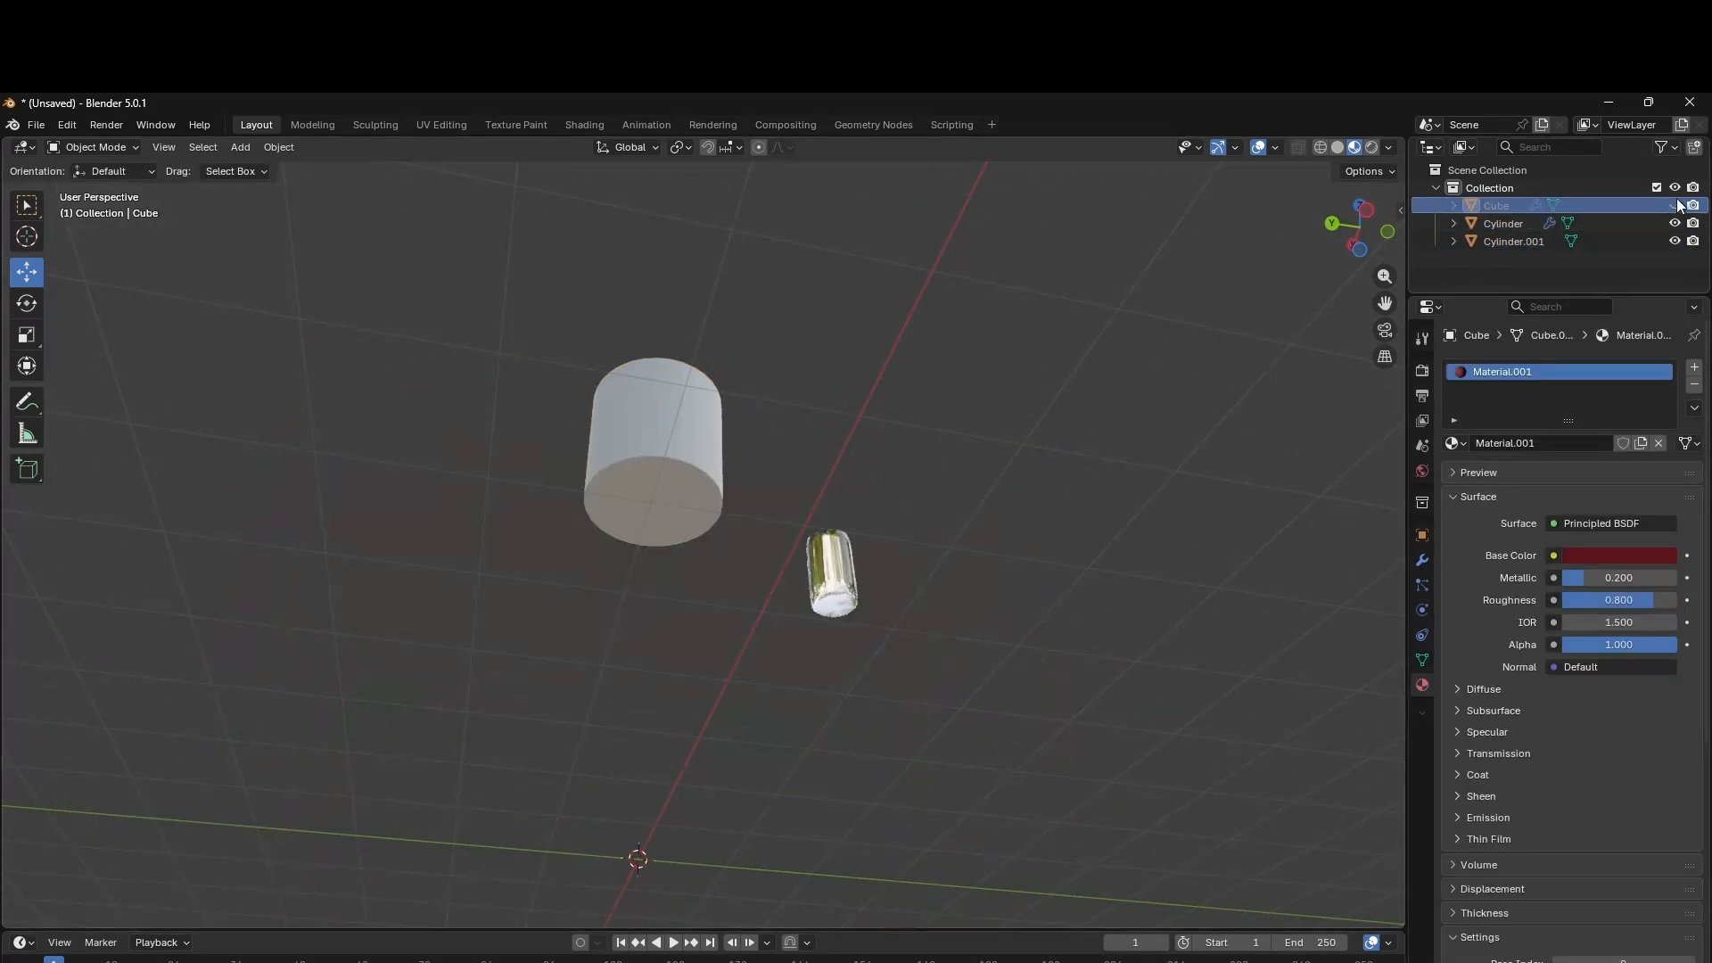
pyautogui.click(694, 494)
pyautogui.press('Tab')
pyautogui.click(954, 428)
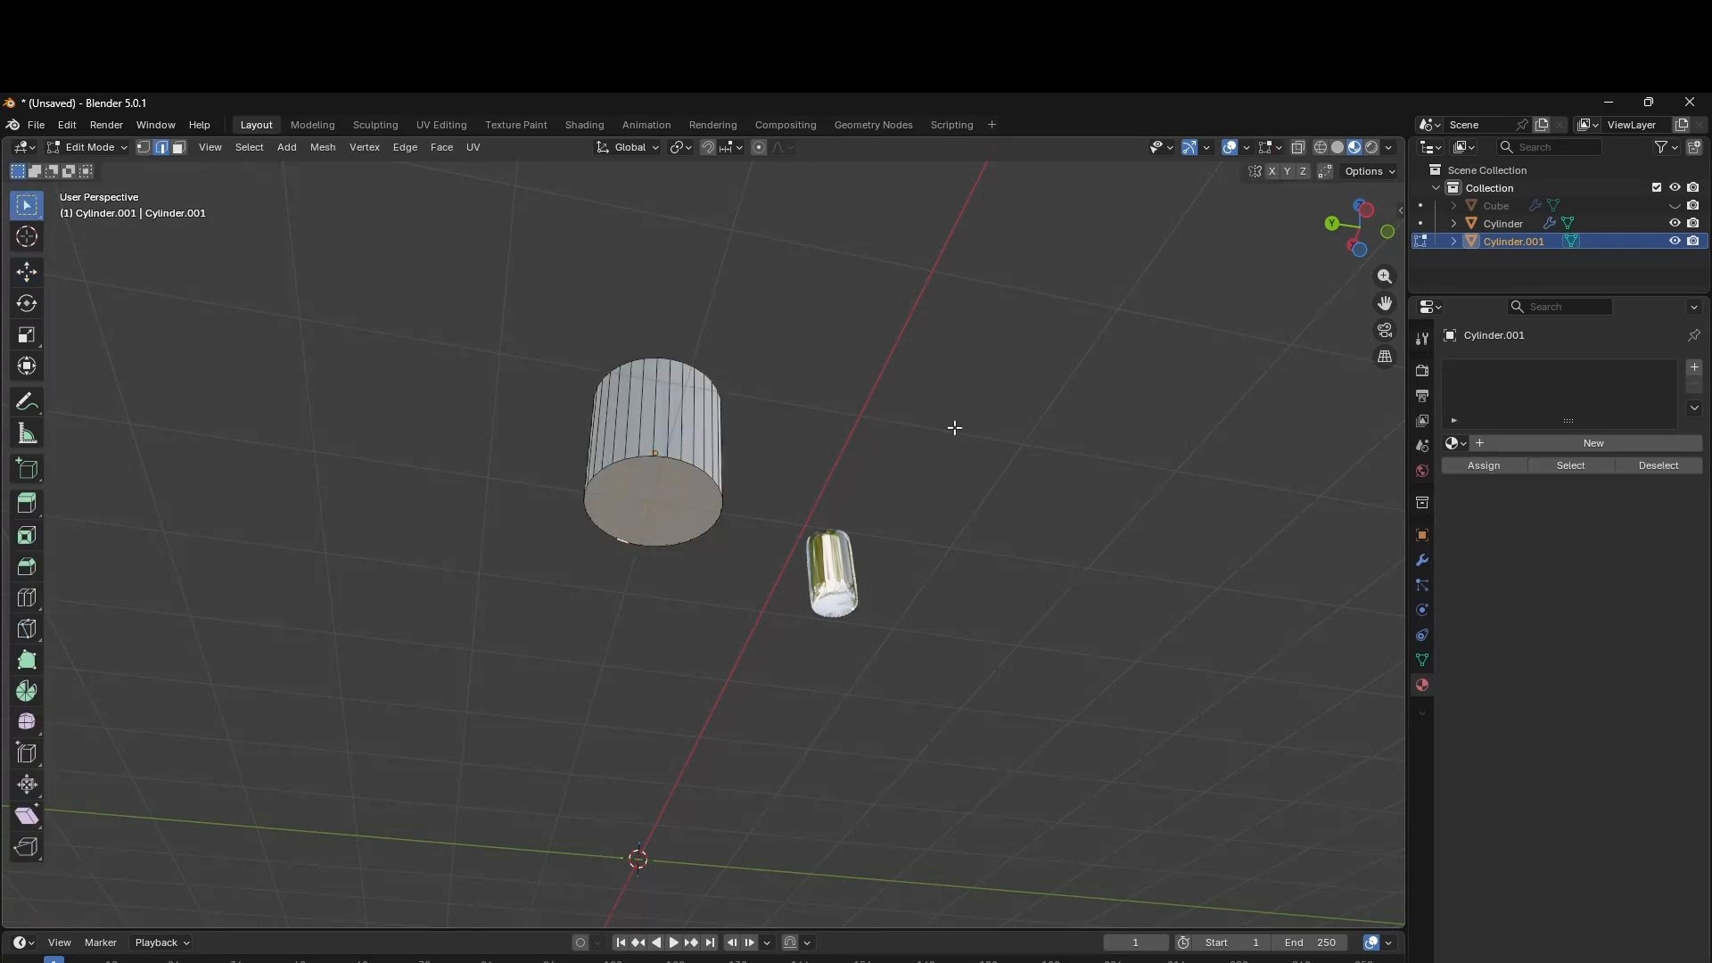
pyautogui.click(670, 493)
pyautogui.press('x')
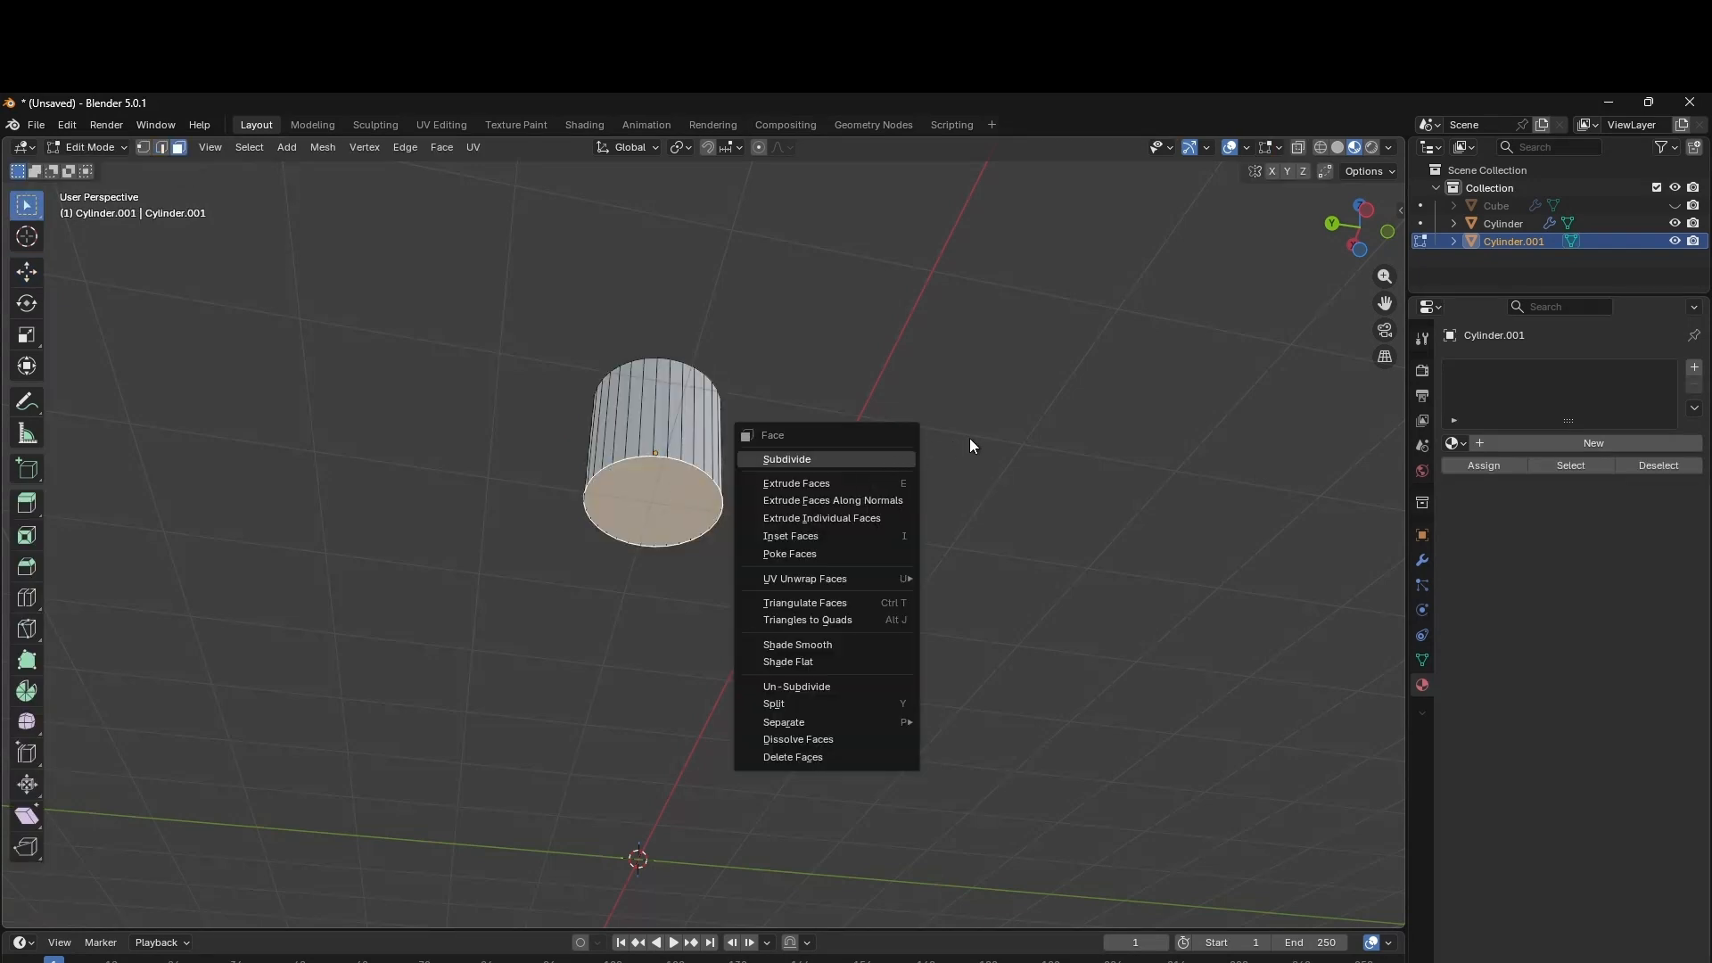
pyautogui.press('Escape')
pyautogui.press('x')
pyautogui.click(930, 473)
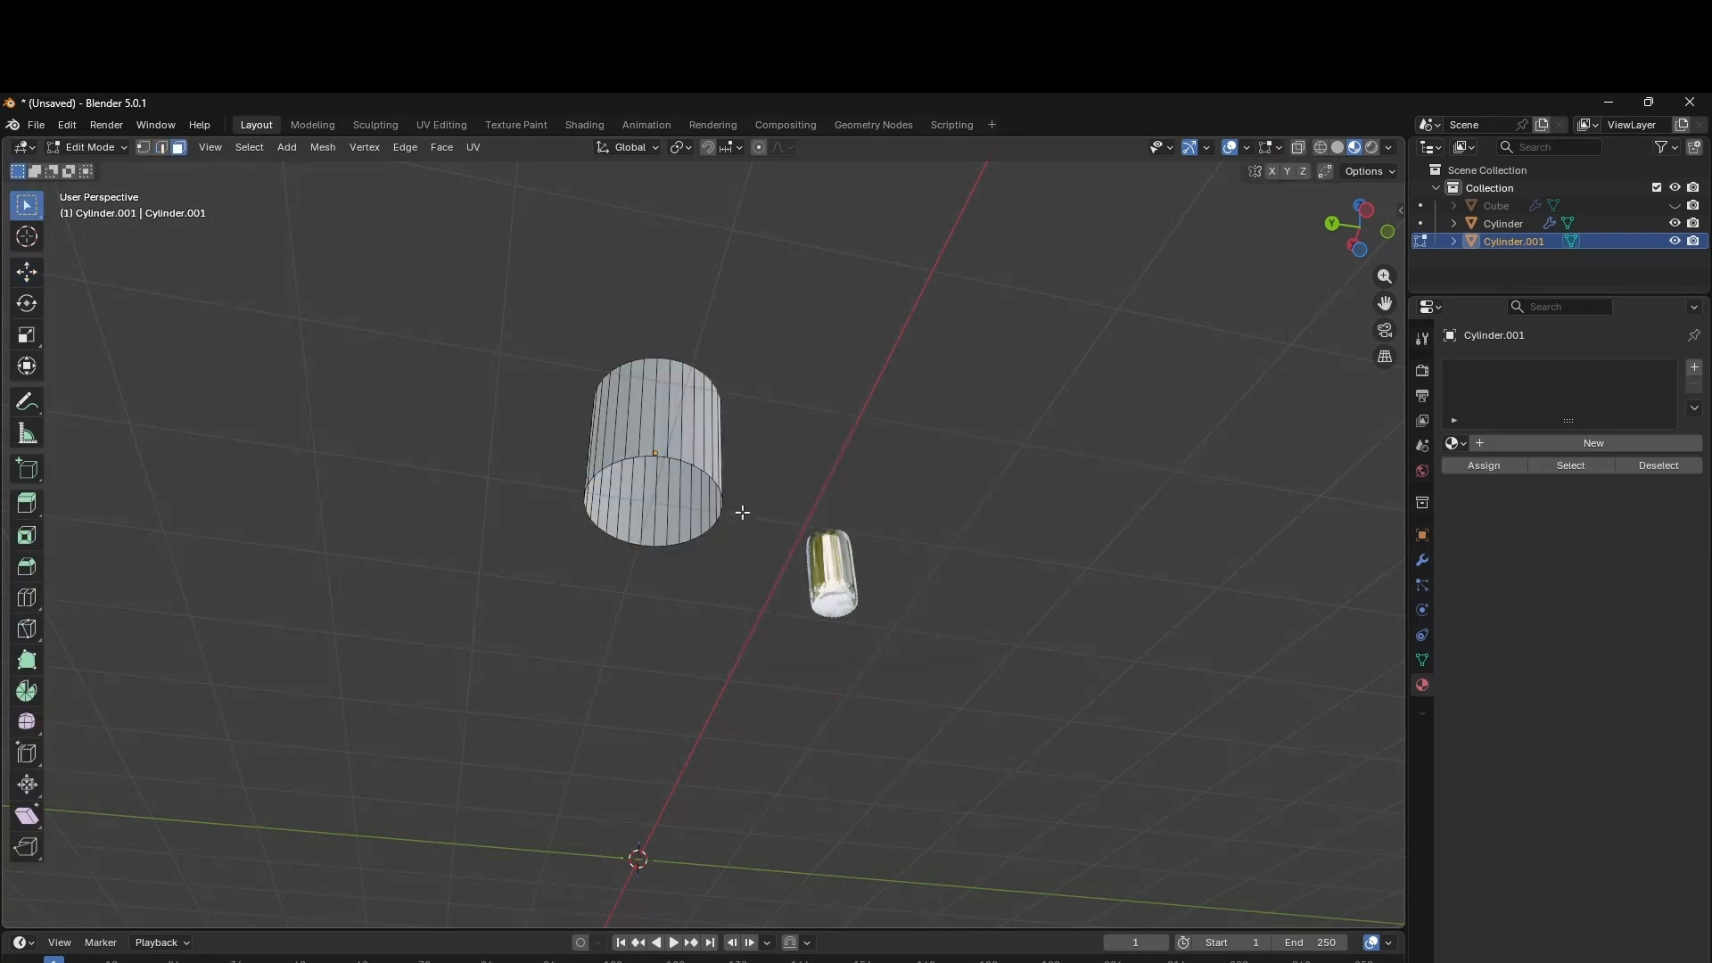
# Scale the cylinder's open bottom edge loop to about 1.24 to form a tapered lampshade.
pyautogui.keyDown('alt'); pyautogui.click(700, 466); pyautogui.keyUp('alt')
pyautogui.click(967, 511)
pyautogui.moveTo(1345, 234); pyautogui.dragTo(1067, 340)
pyautogui.press('z')
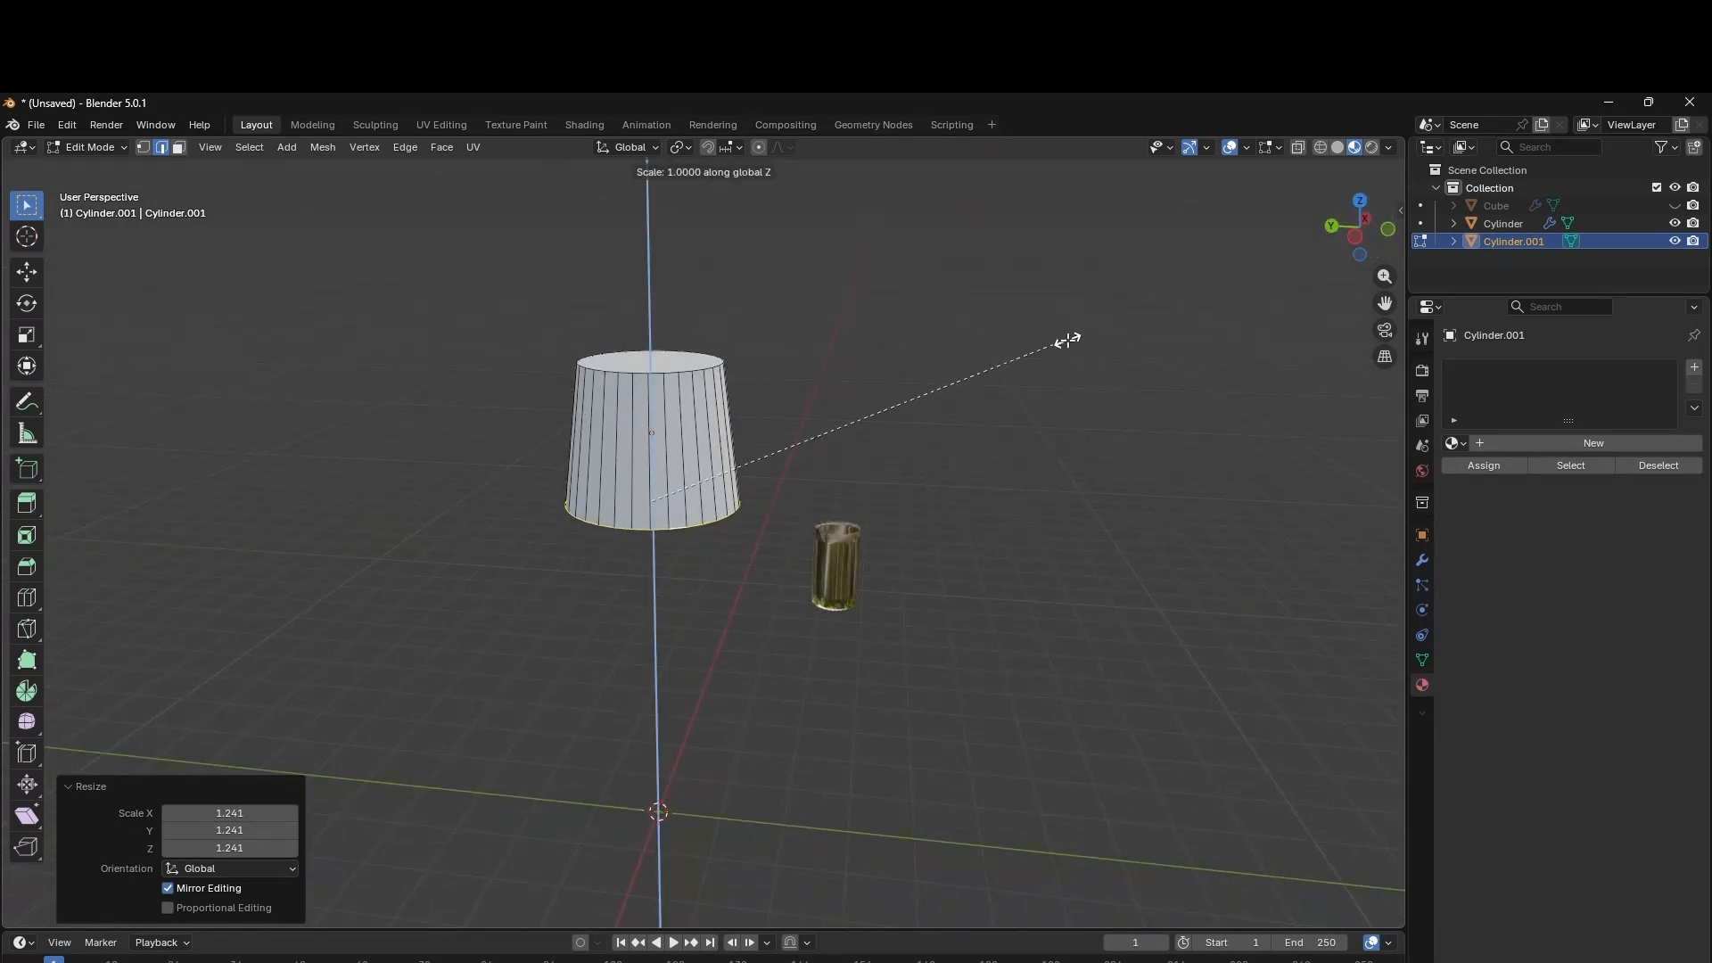
pyautogui.press('Escape')
# Shorten the whole lampshade along Z and scale it uniformly to about 0.895.
pyautogui.press('Tab')
pyautogui.press('s')
pyautogui.press('z')
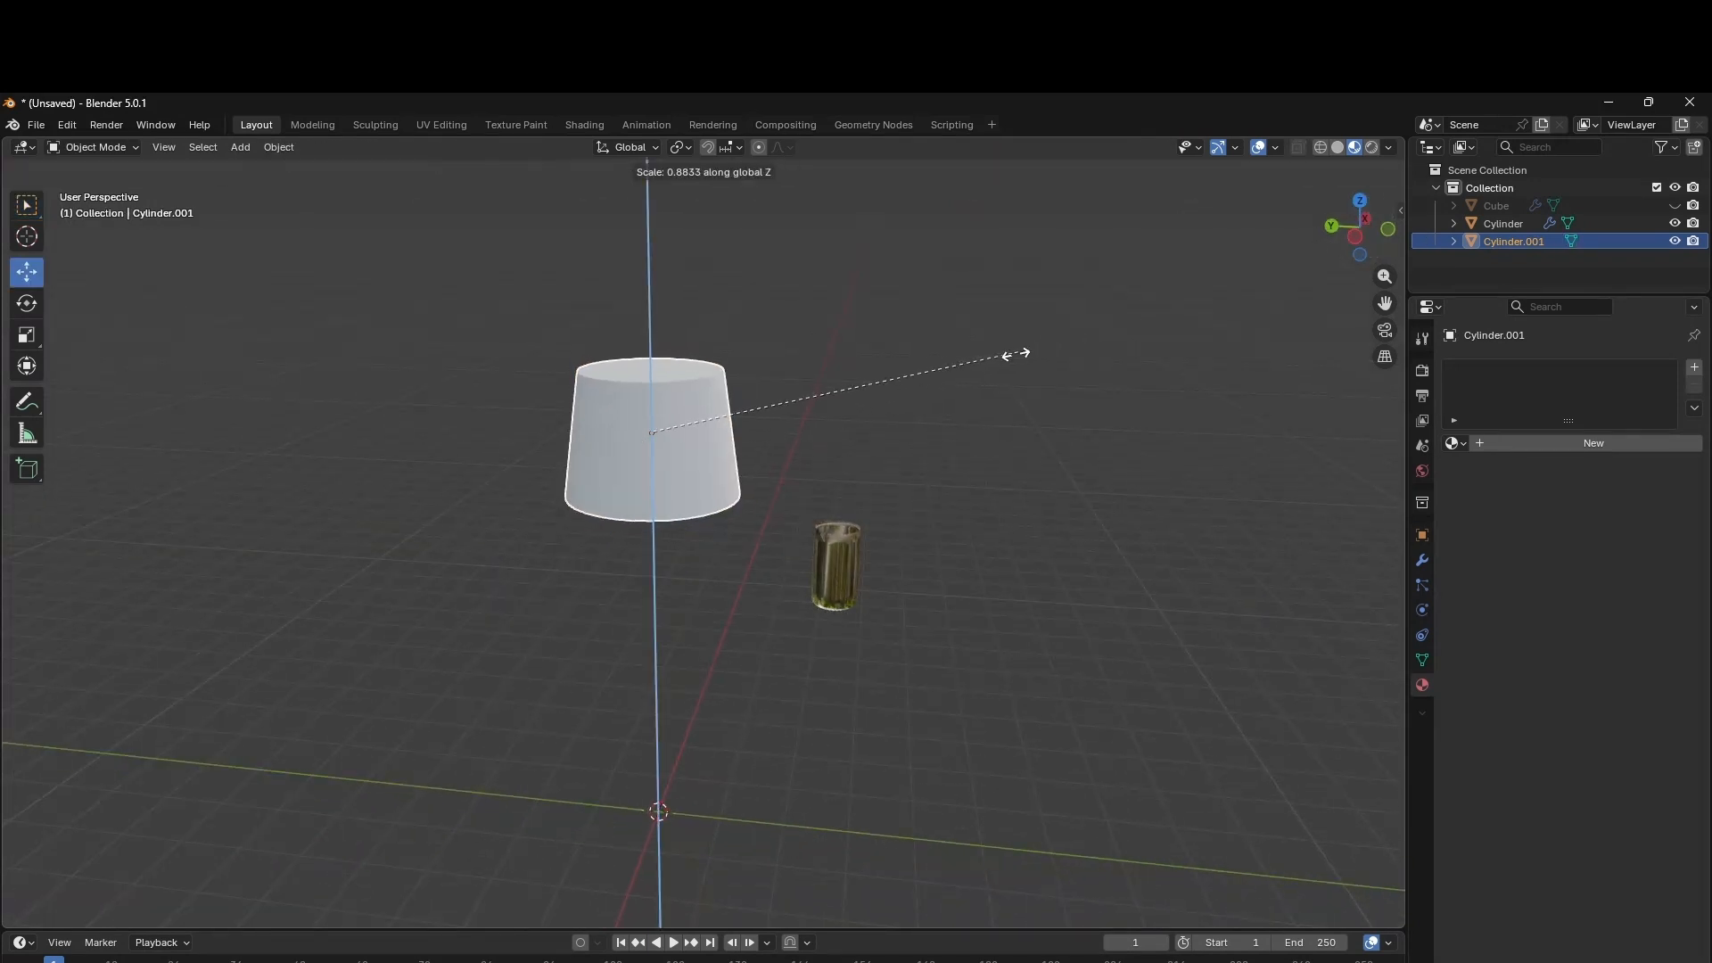
pyautogui.click(1009, 355)
pyautogui.press('s')
pyautogui.click(972, 362)
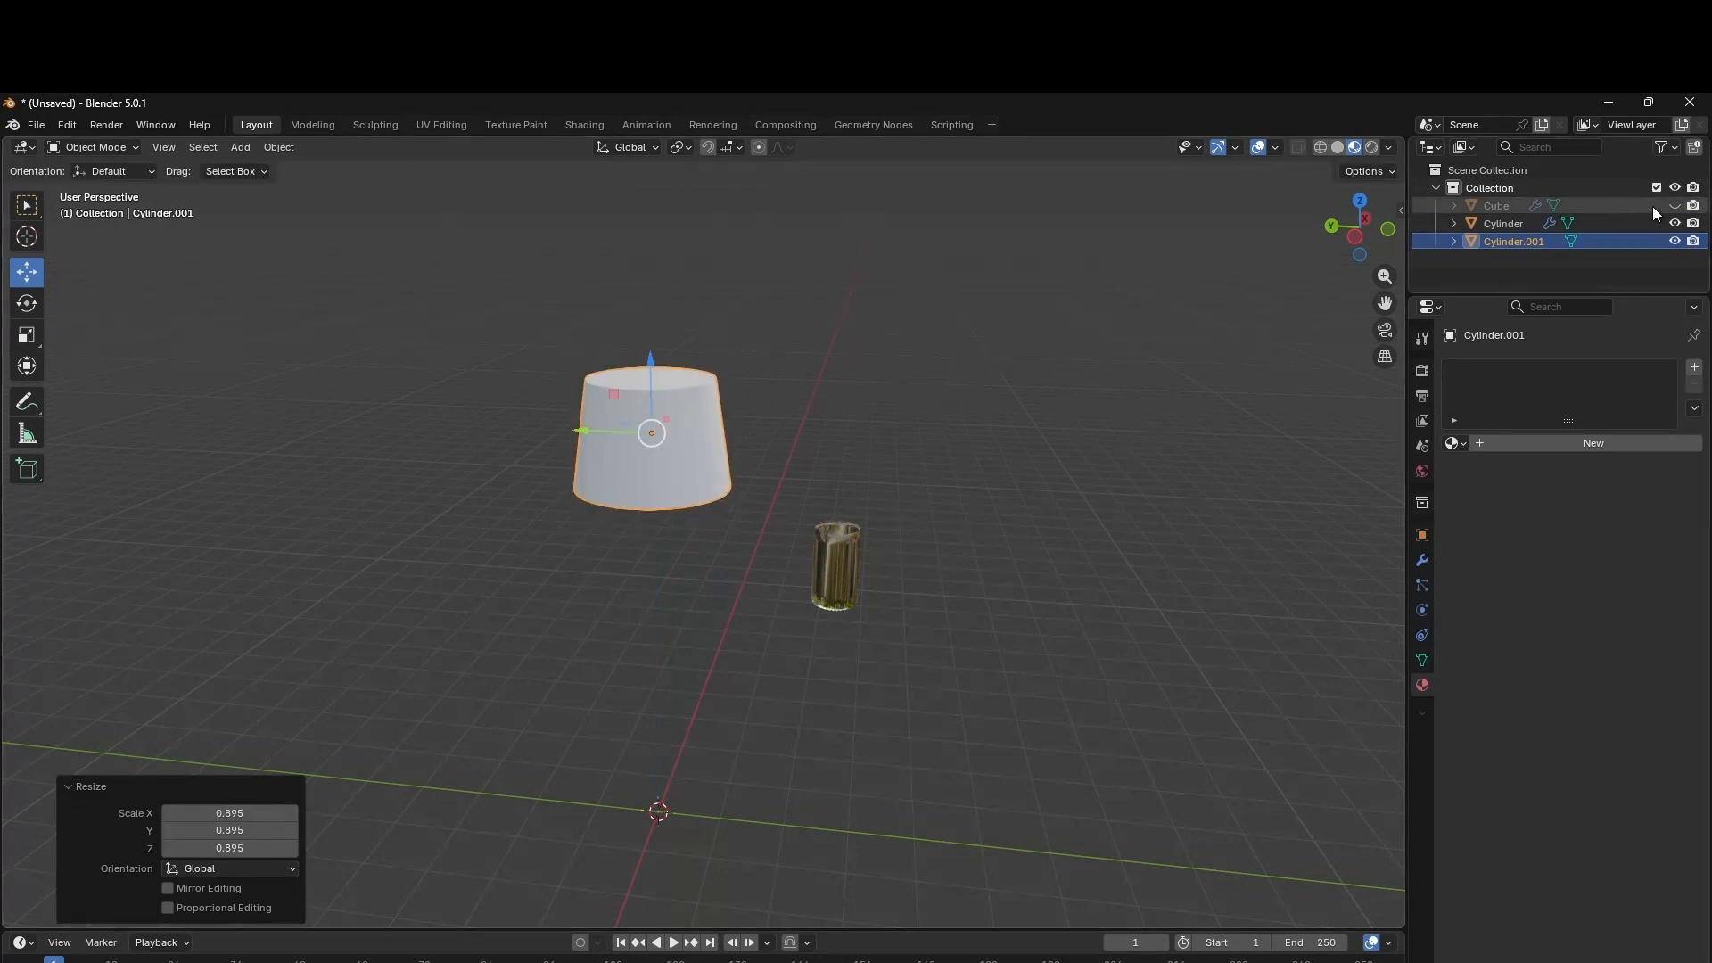
# Show the table again and add a second cylinder with 1 m radius and 2 m depth for the lamp stand.
pyautogui.click(1674, 205)
pyautogui.moveTo(1356, 237); pyautogui.dragTo(1437, 225)
pyautogui.click(772, 426)
pyautogui.hotkey('shift', 'a')
pyautogui.click(834, 526)
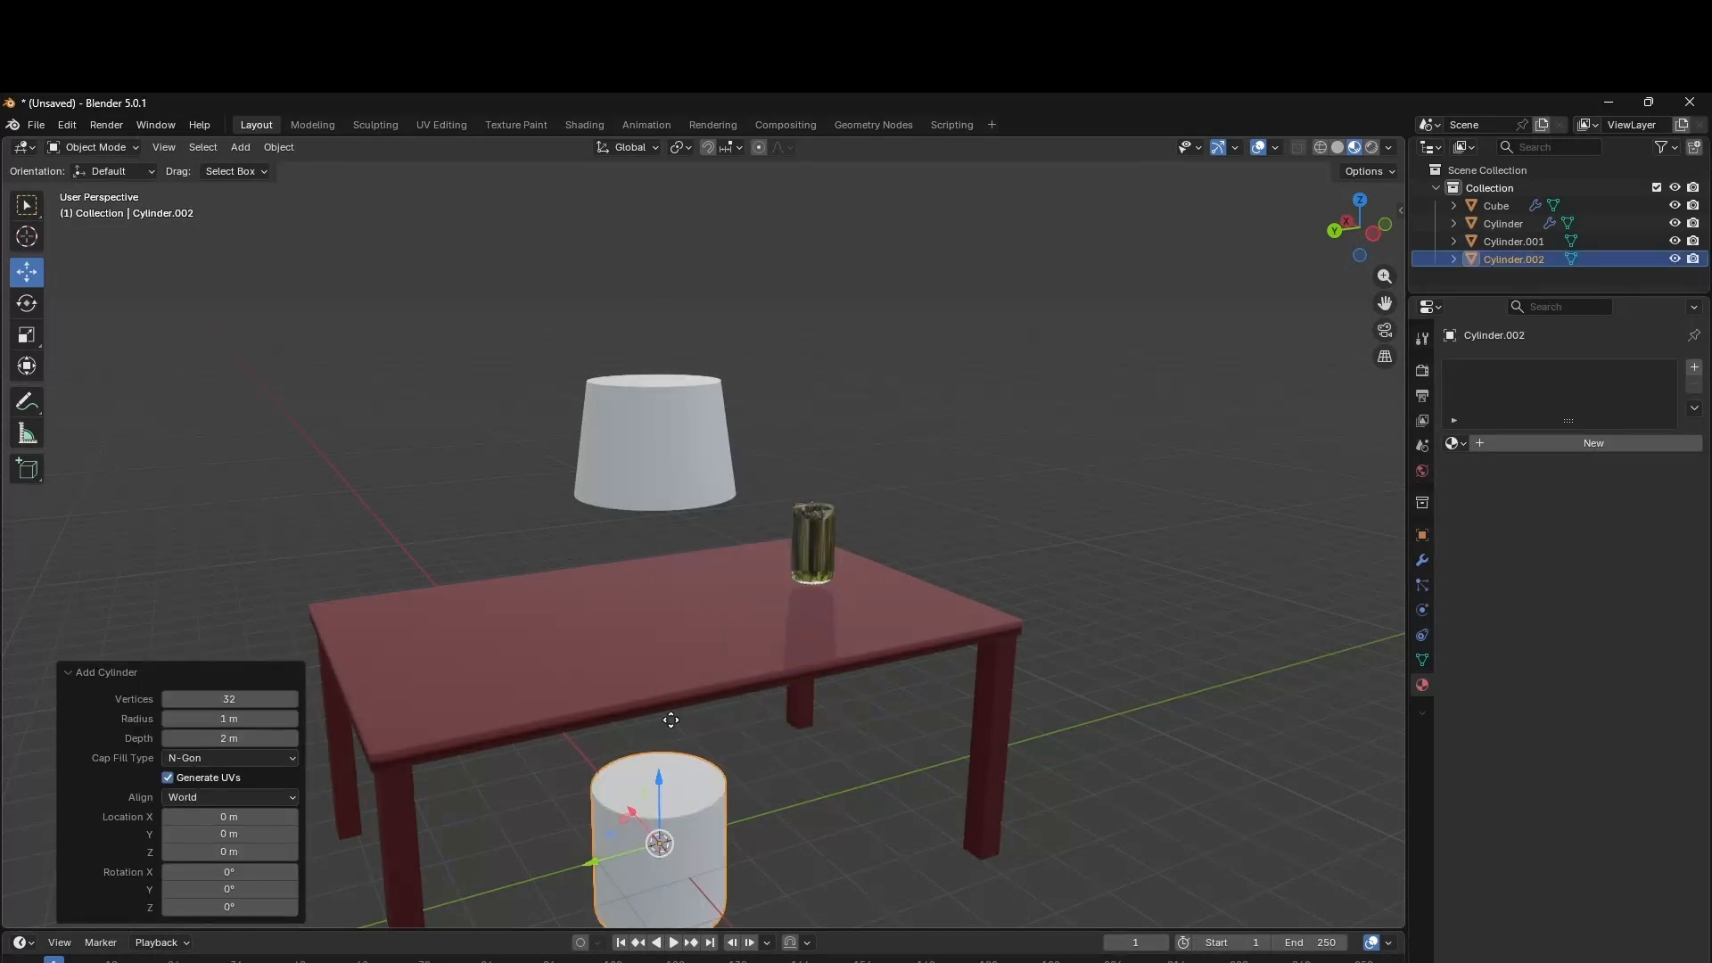
# Raise the second cylinder about 4.28 m along Z and scale it uniformly to about 0.239.
pyautogui.press('g')
pyautogui.press('z')
pyautogui.click(1034, 584)
pyautogui.press('s')
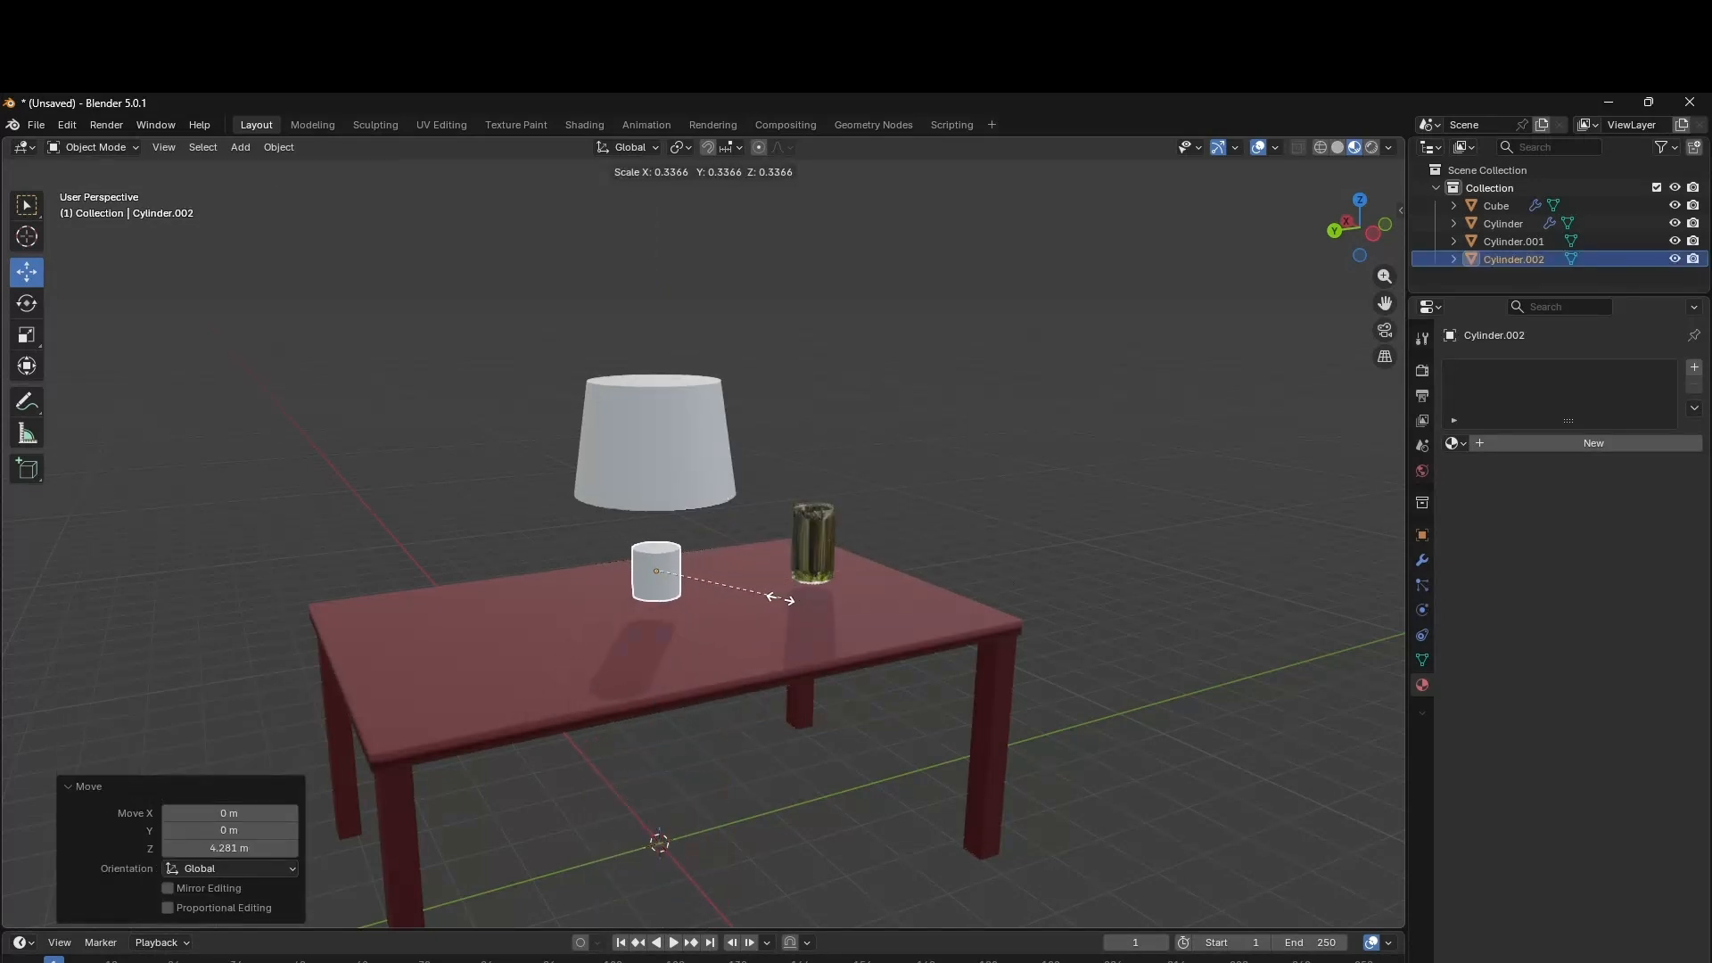
pyautogui.click(745, 596)
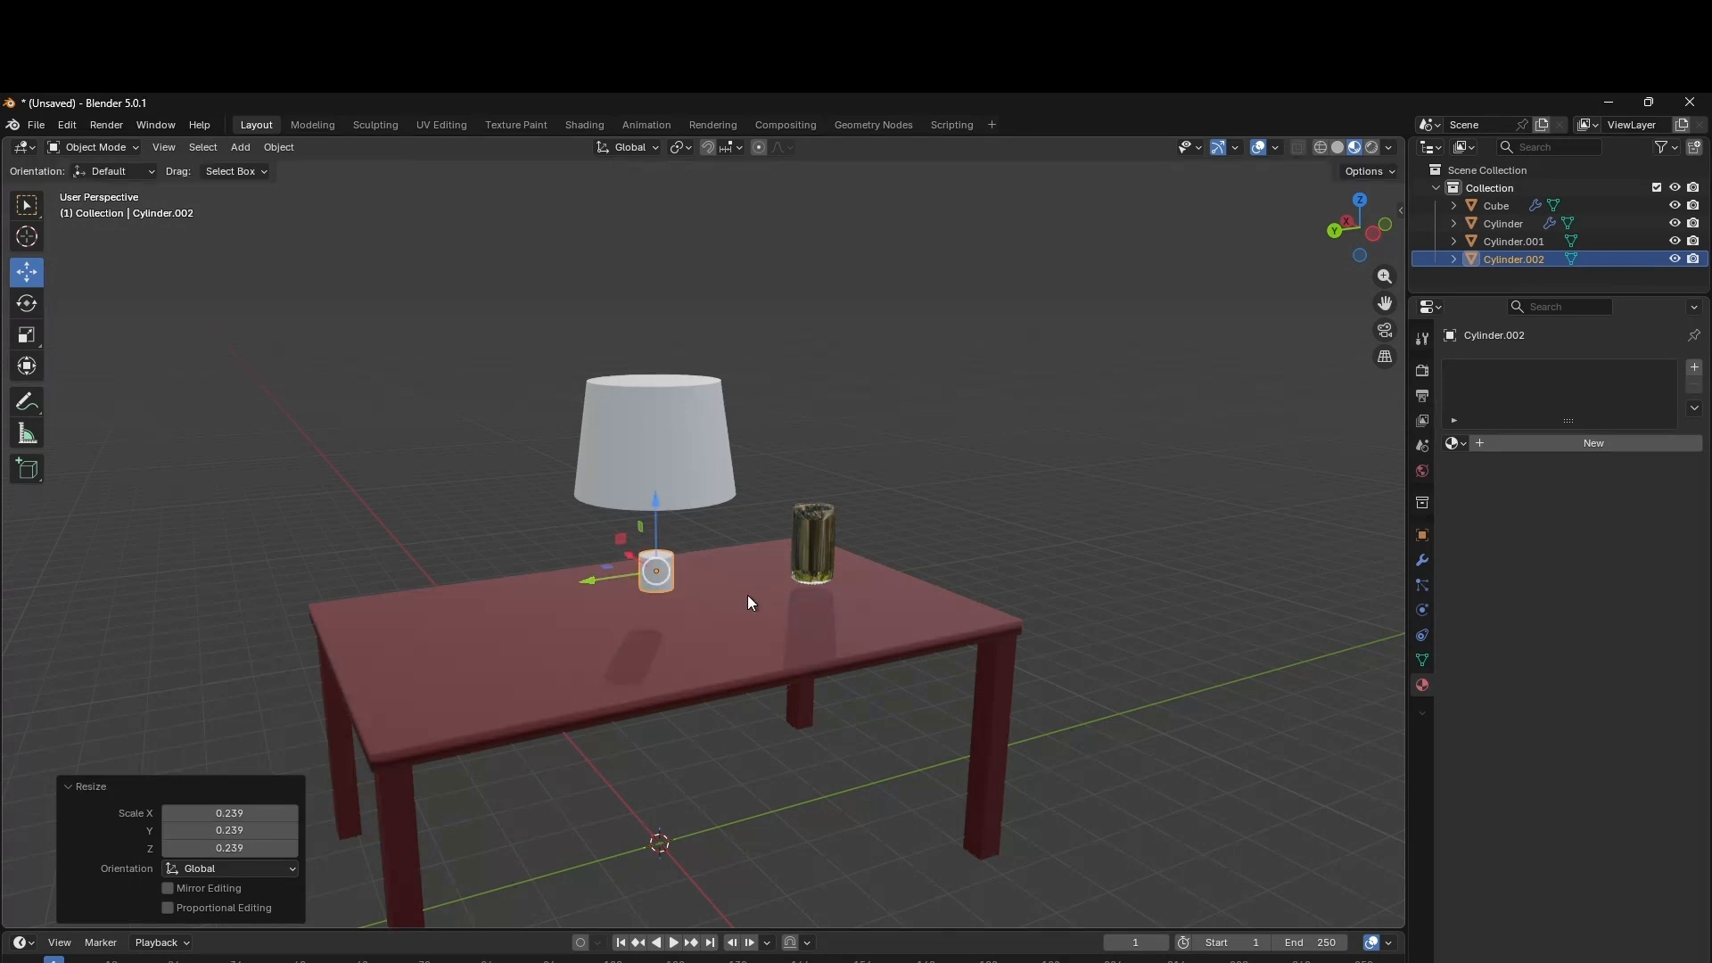
# Stretch the small cylinder along Z into a lamp stand, raising it about 0.8 m and finishing with a Z scale of about 1.328.
pyautogui.press('s')
pyautogui.press('z')
pyautogui.click(704, 595)
pyautogui.moveTo(659, 508); pyautogui.dragTo(693, 465)
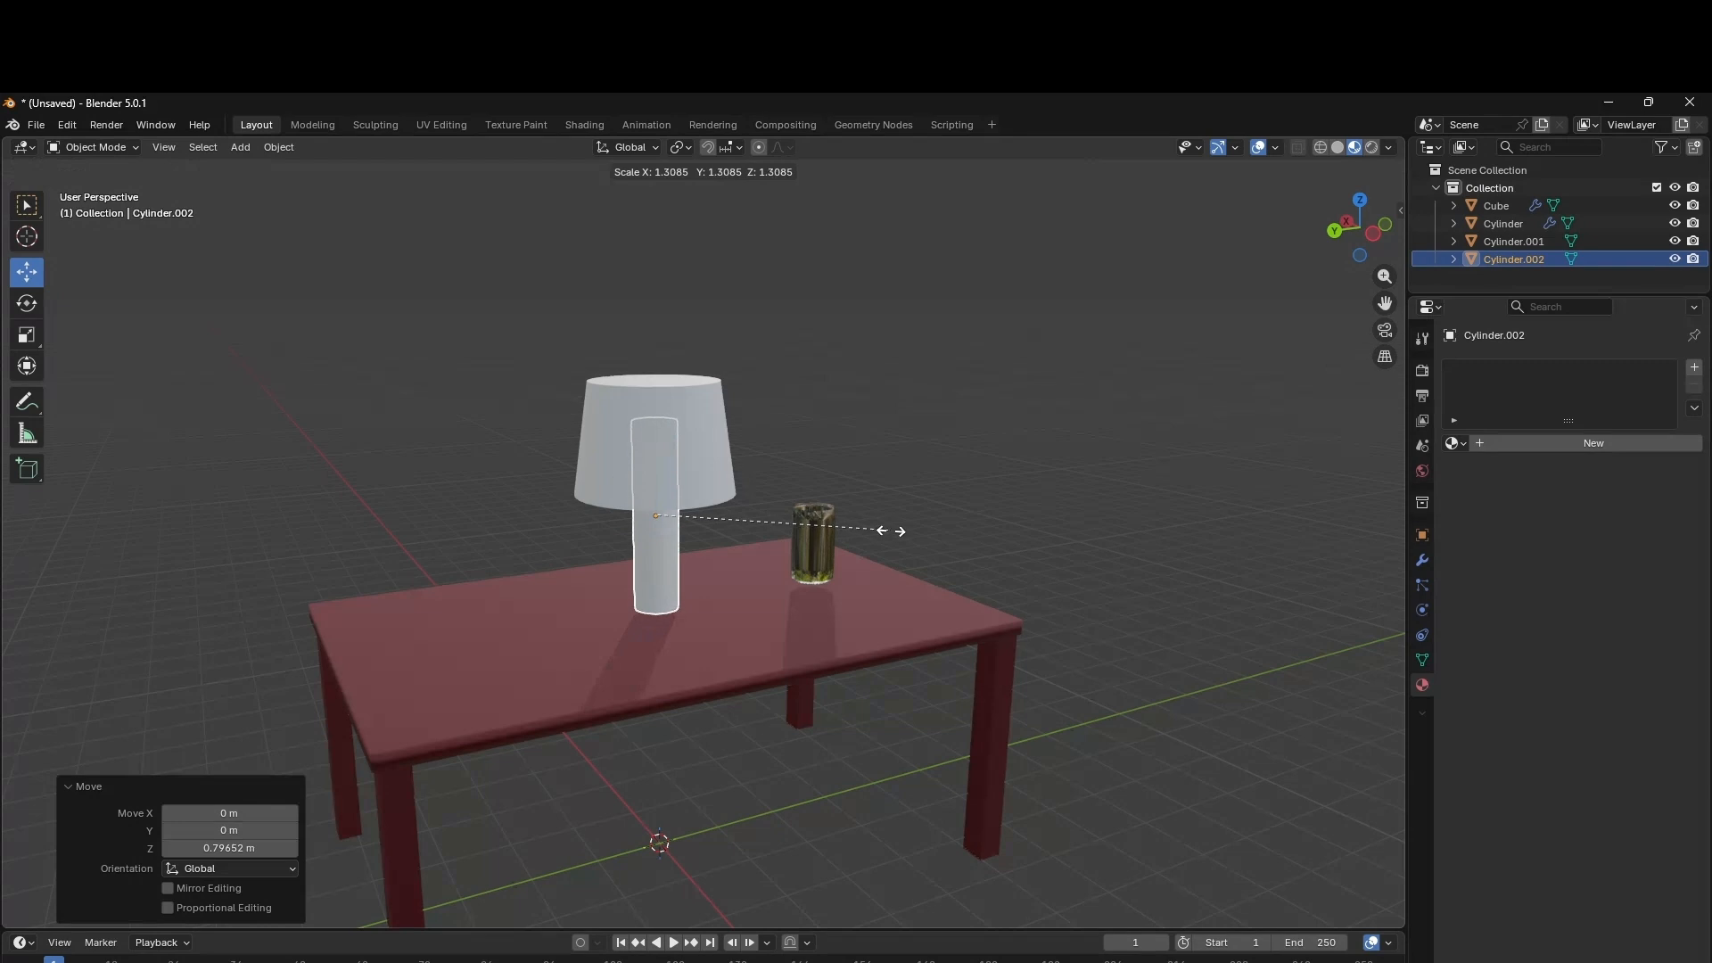
pyautogui.press('z')
pyautogui.click(873, 556)
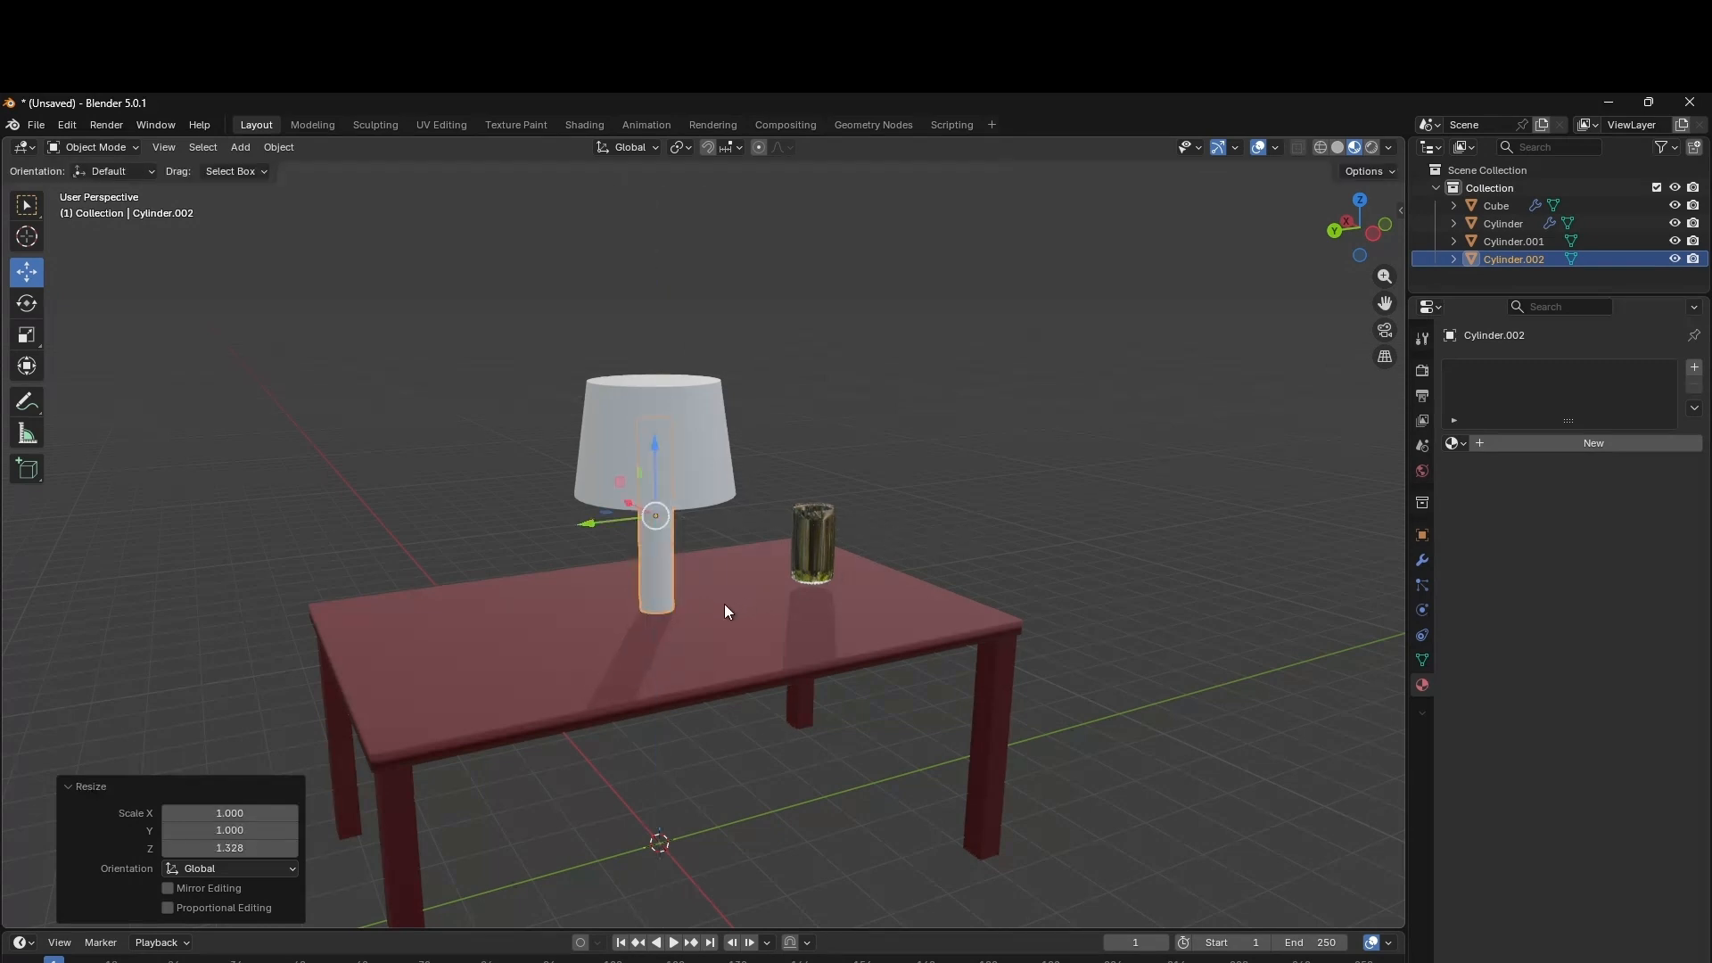
# Extrude the stand's bottom edge loop about 0.027 m and scale it to about 3.83 to form a flared base.
pyautogui.press('Tab')
pyautogui.click(984, 482)
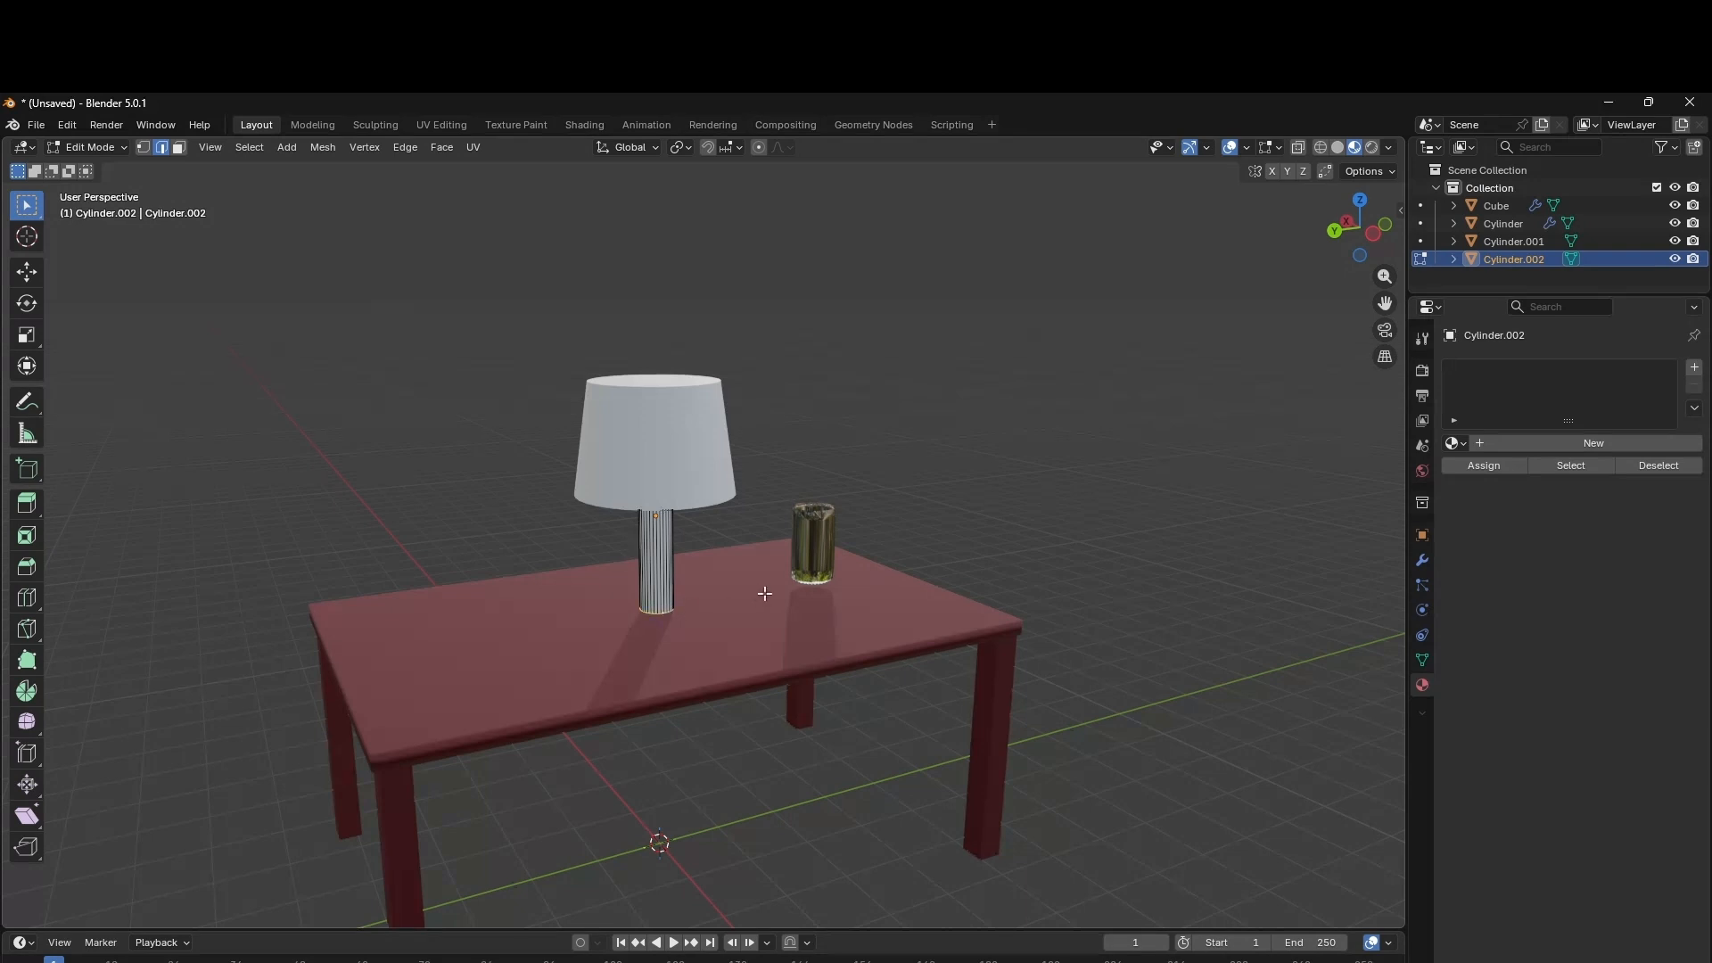
pyautogui.press('e')
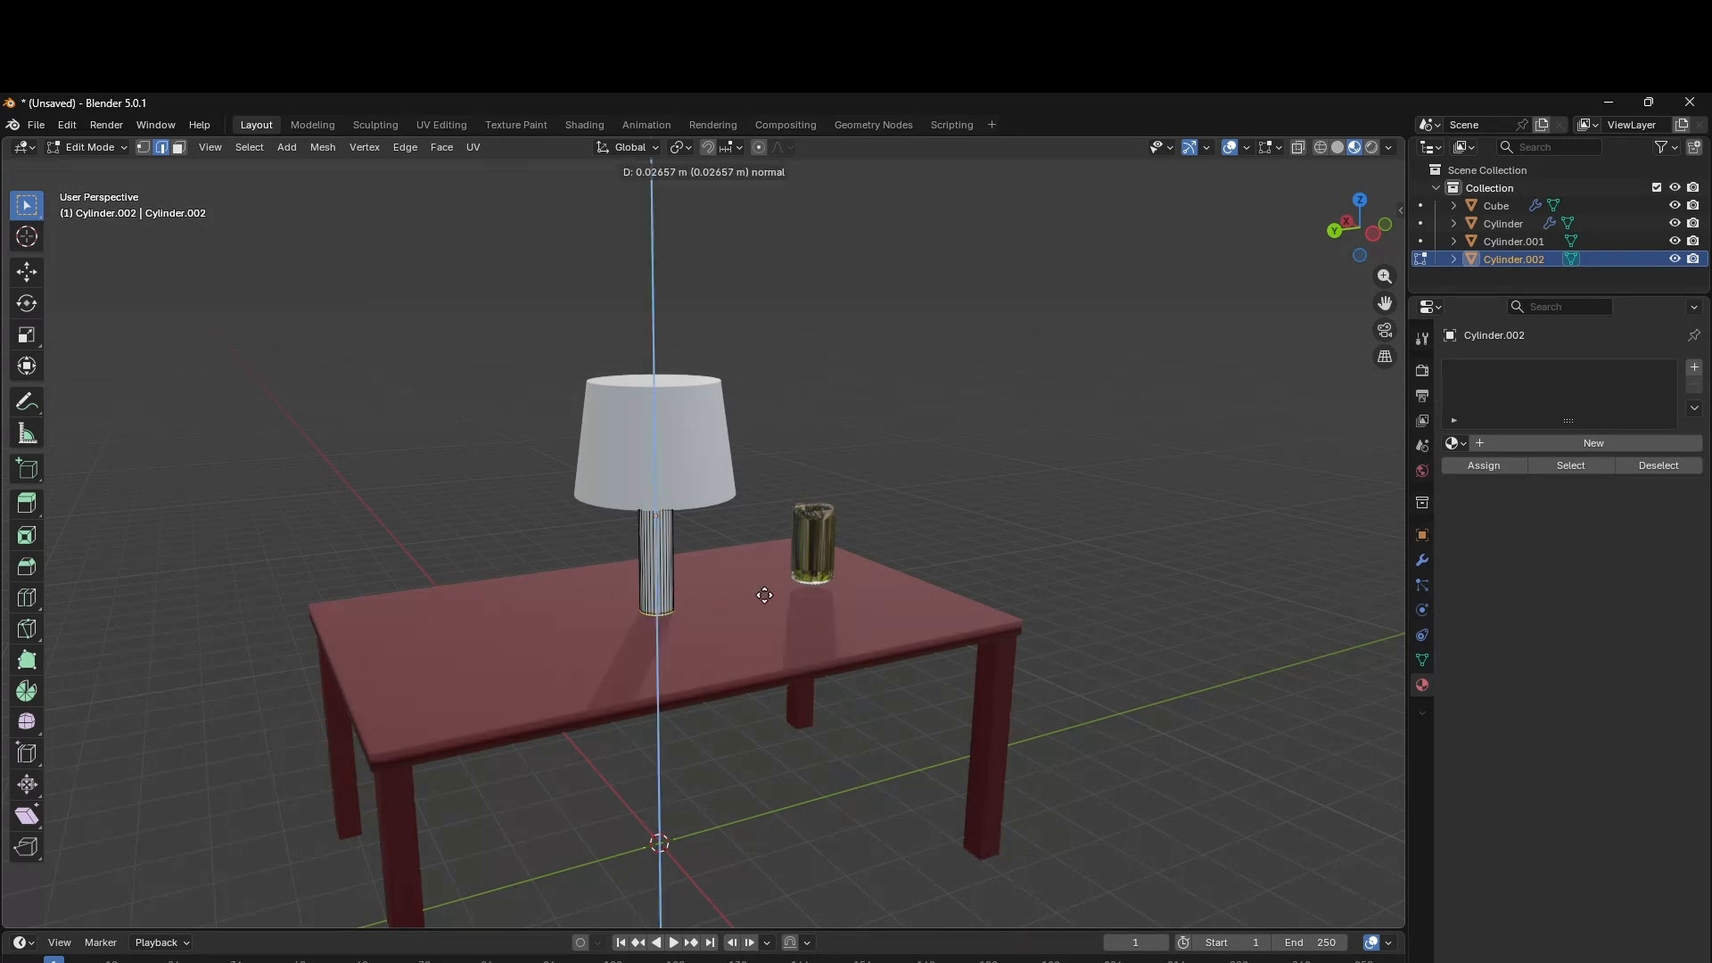
pyautogui.click(764, 595)
pyautogui.press('s')
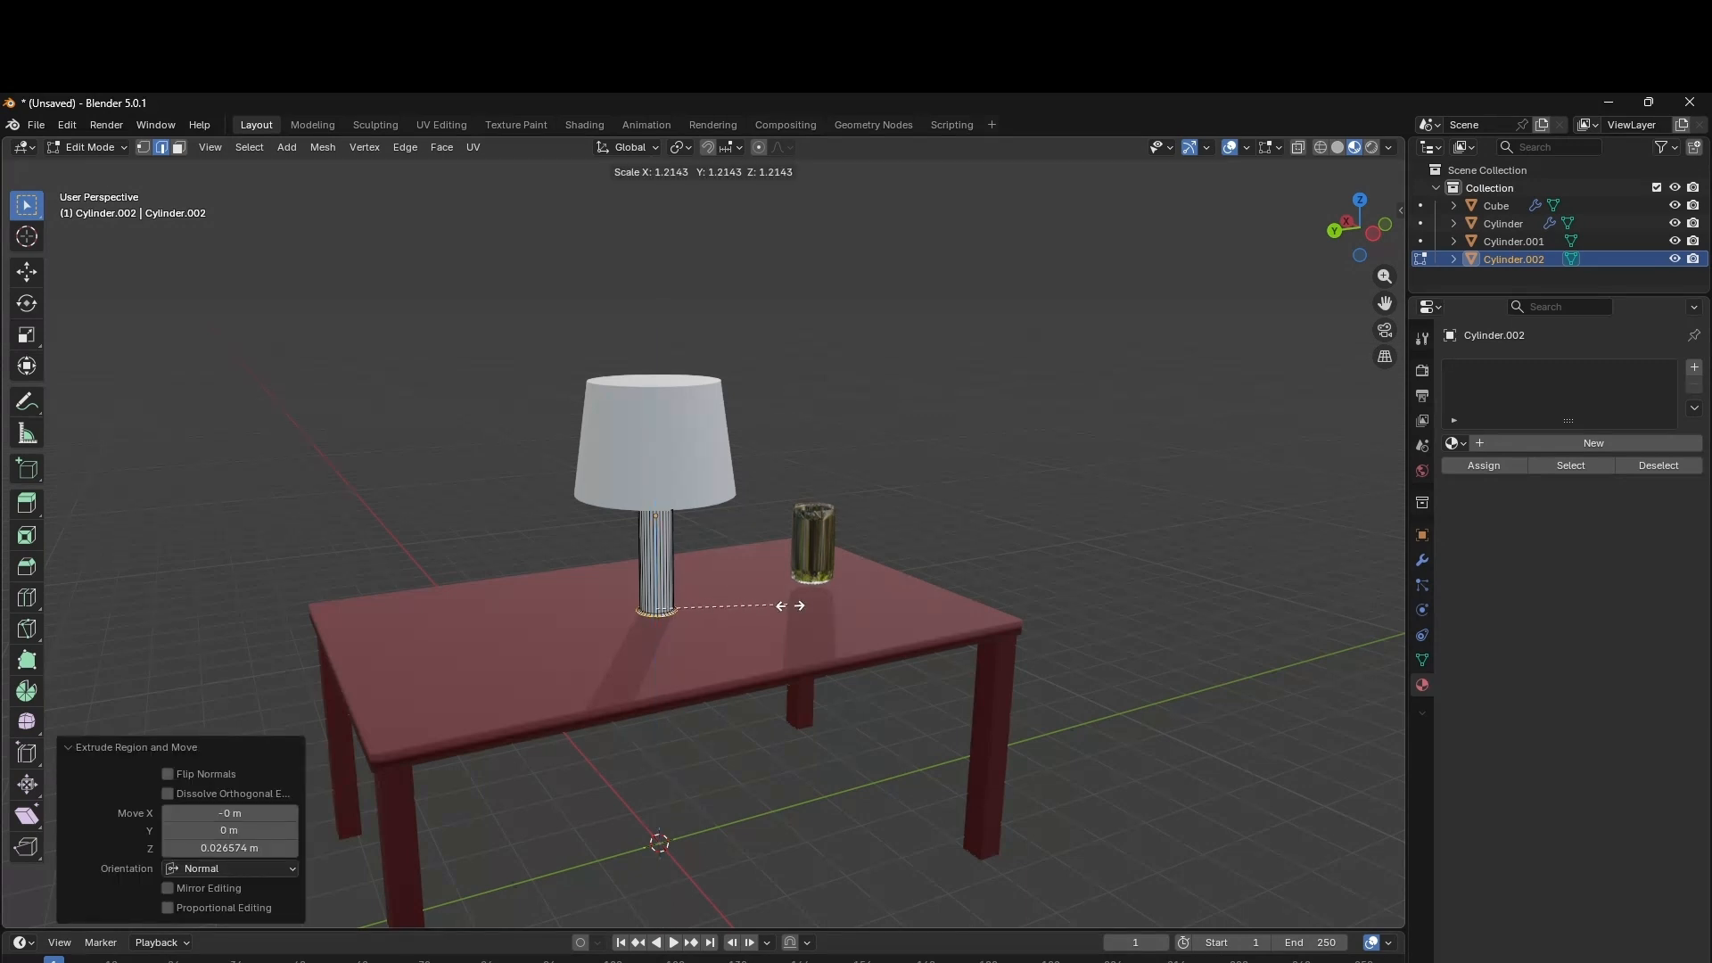
pyautogui.click(1067, 664)
# Lower the flared base ring about 0.2 m along Z and raise the whole stand about 0.17 m.
pyautogui.press('g')
pyautogui.press('z')
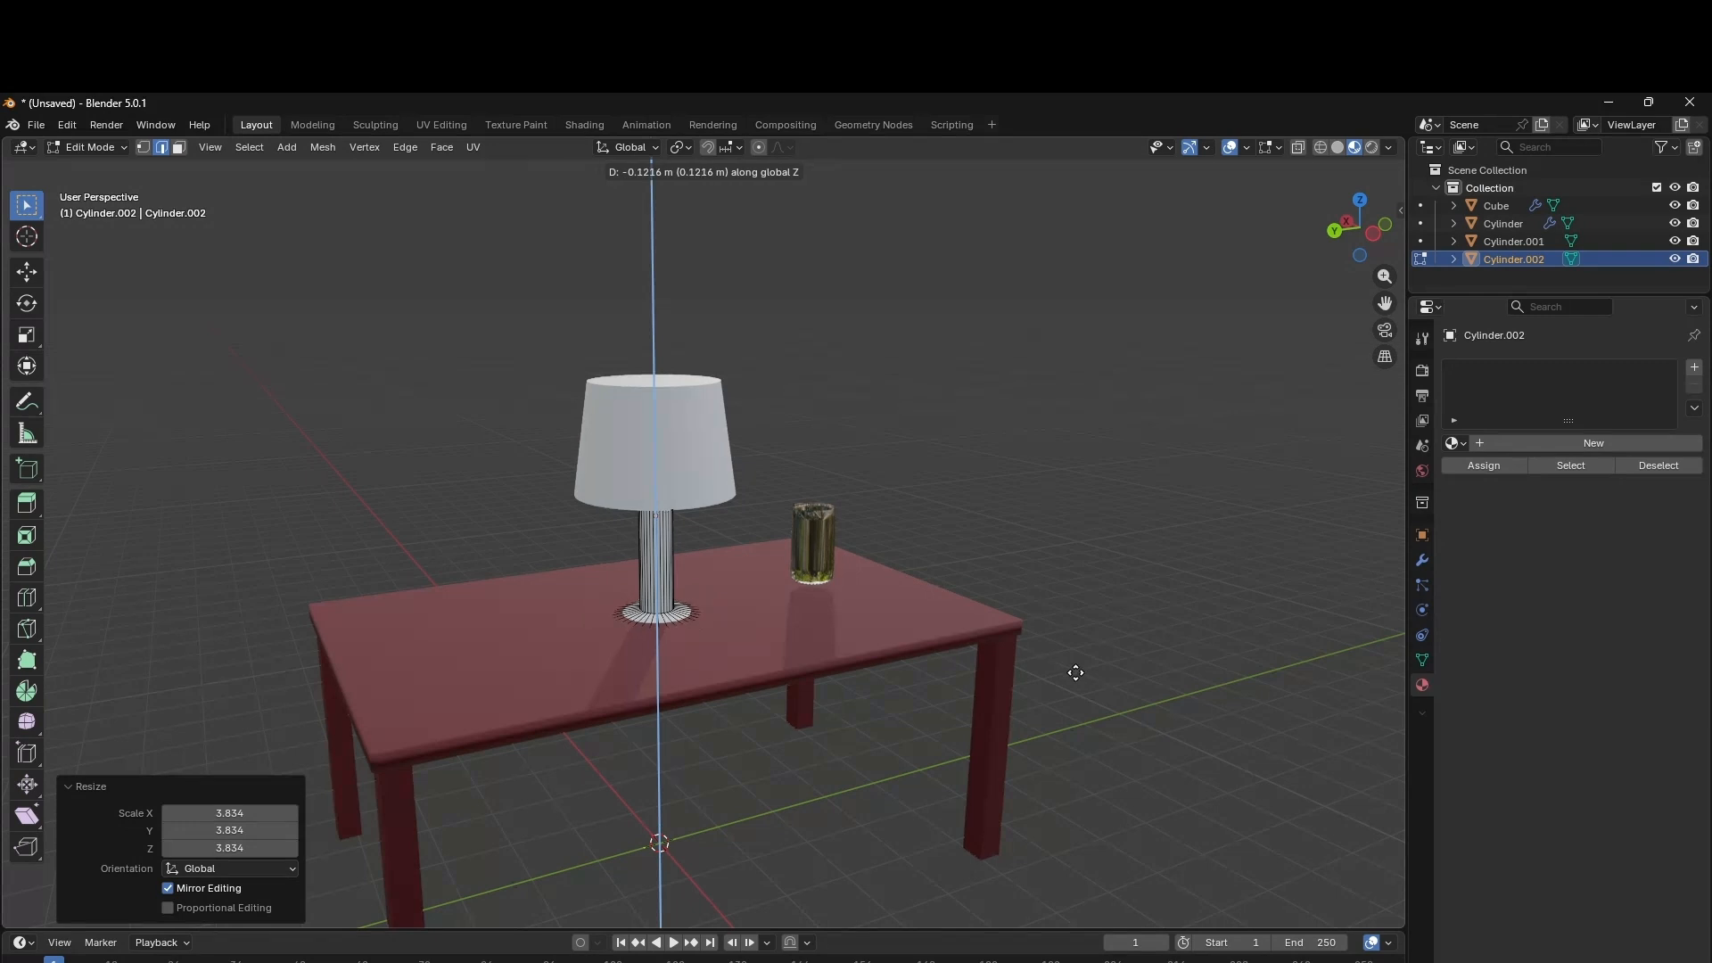
pyautogui.click(1076, 678)
pyautogui.moveTo(849, 607); pyautogui.dragTo(655, 542, button='middle')
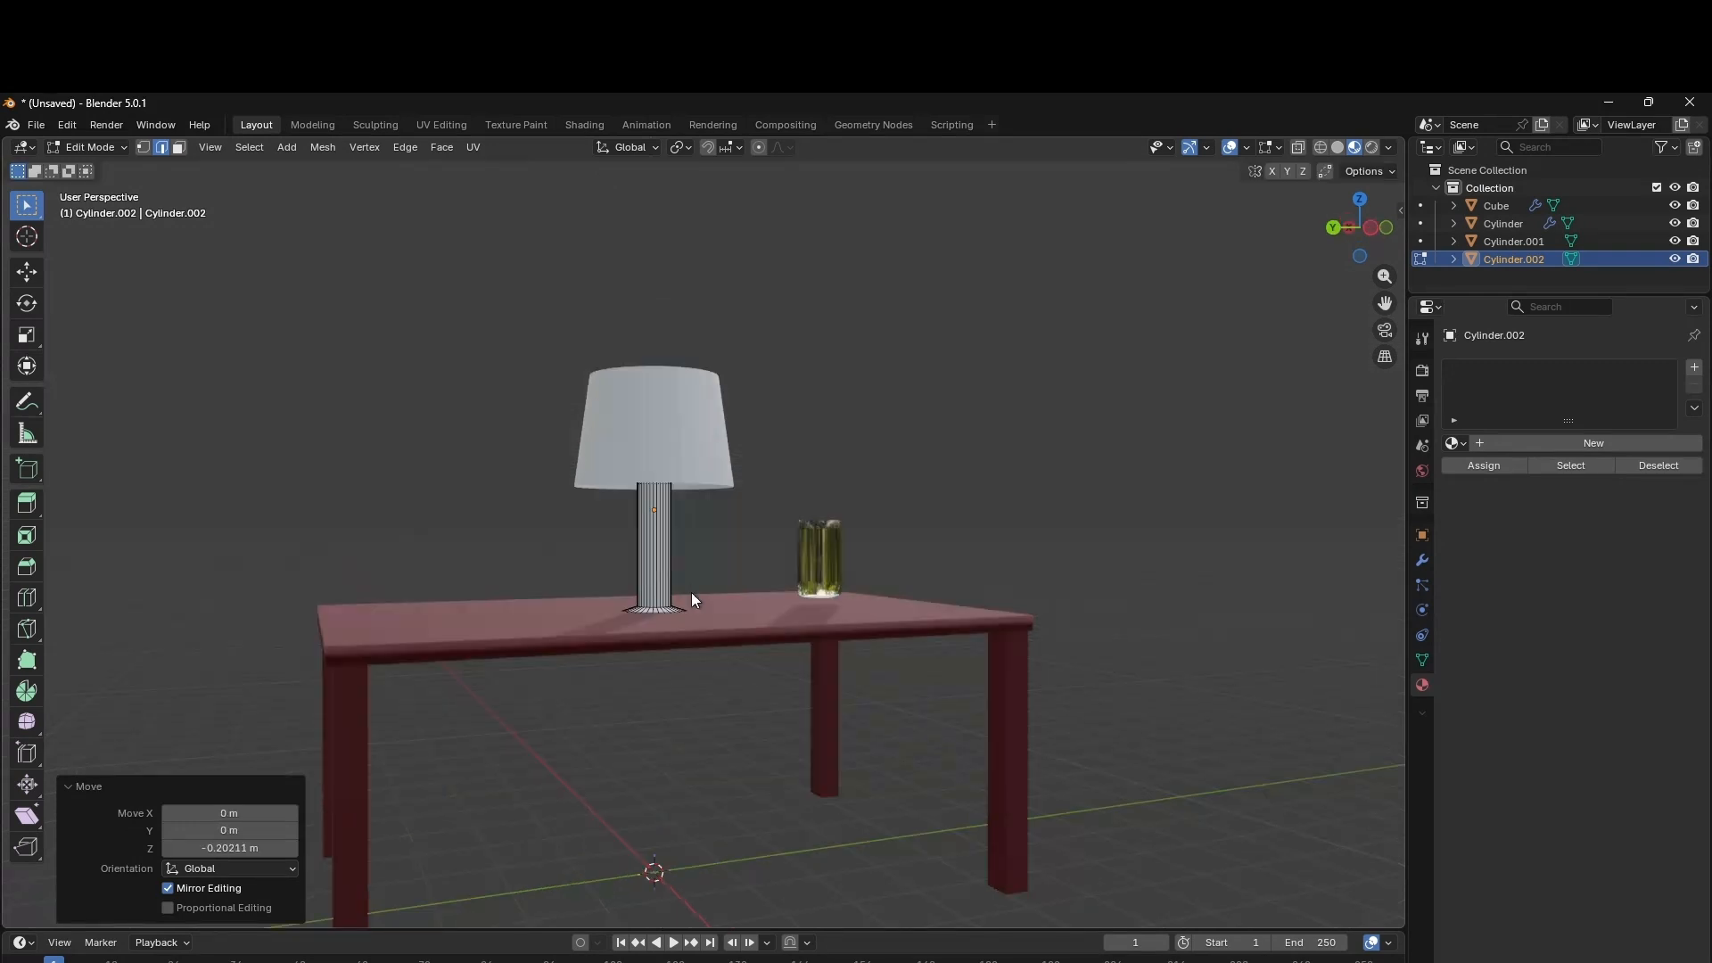
pyautogui.press('Tab')
pyautogui.moveTo(652, 442); pyautogui.dragTo(656, 425)
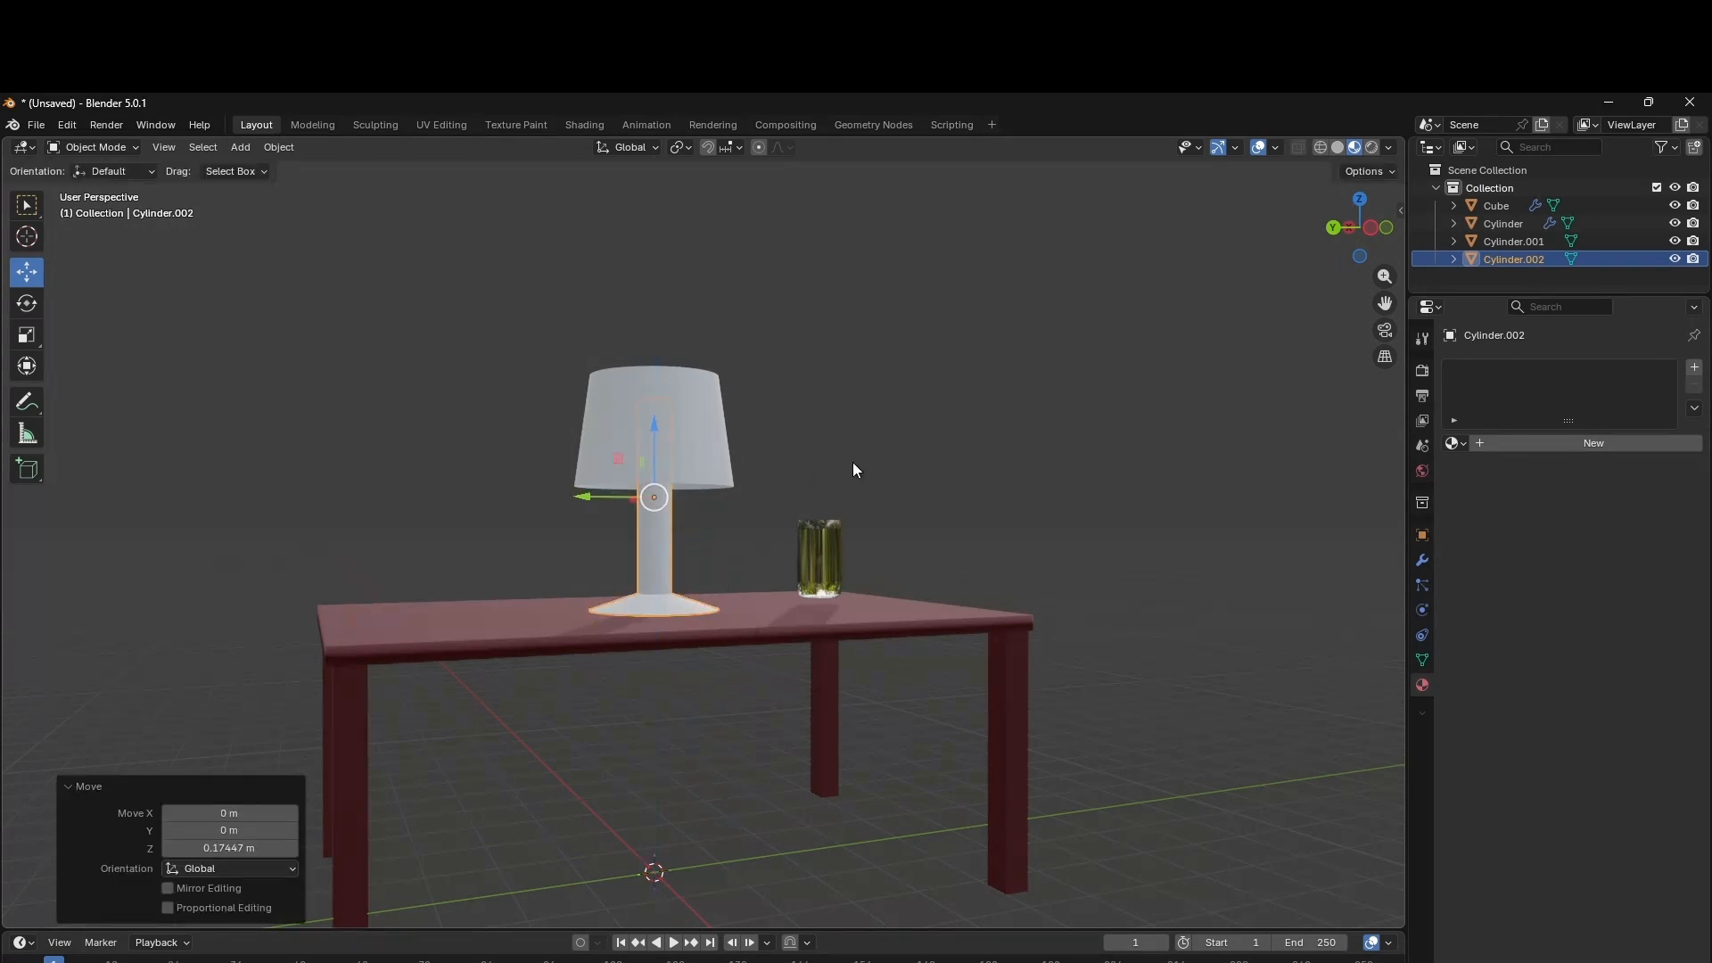
# Hide the table and give the lamp stand a new material with a beige base color.
pyautogui.click(927, 617)
pyautogui.click(1675, 206)
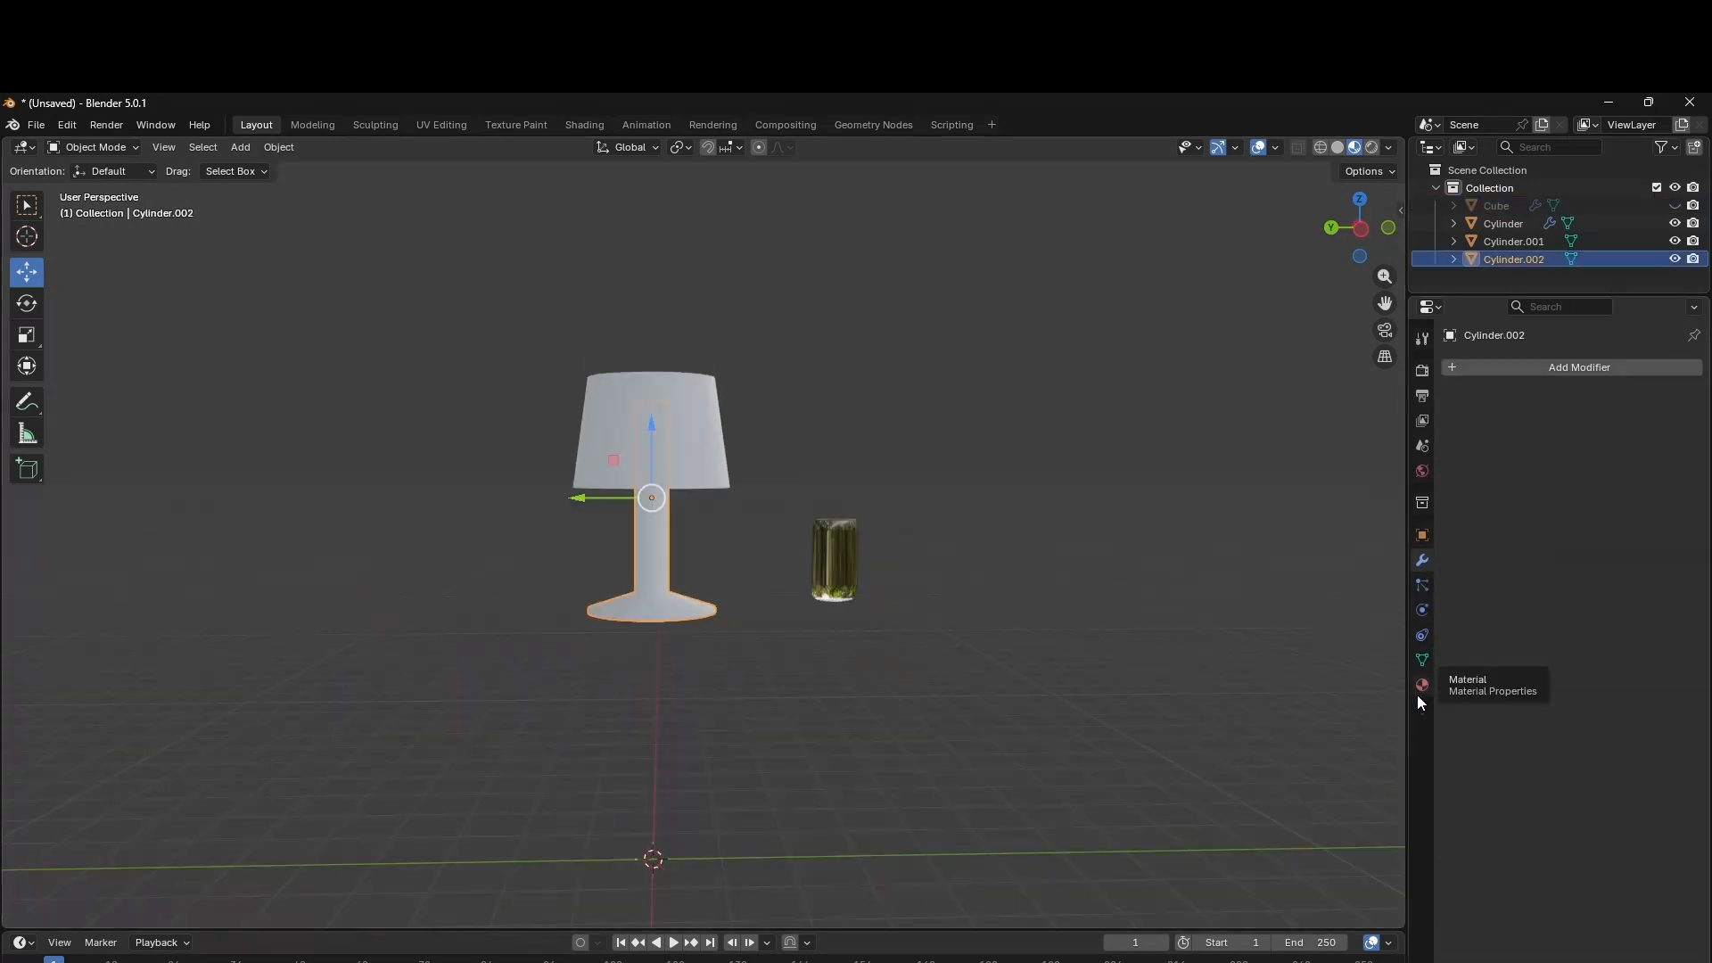
pyautogui.click(1419, 694)
pyautogui.click(1587, 554)
pyautogui.click(1566, 329)
pyautogui.moveTo(1664, 282); pyautogui.dragTo(1664, 298)
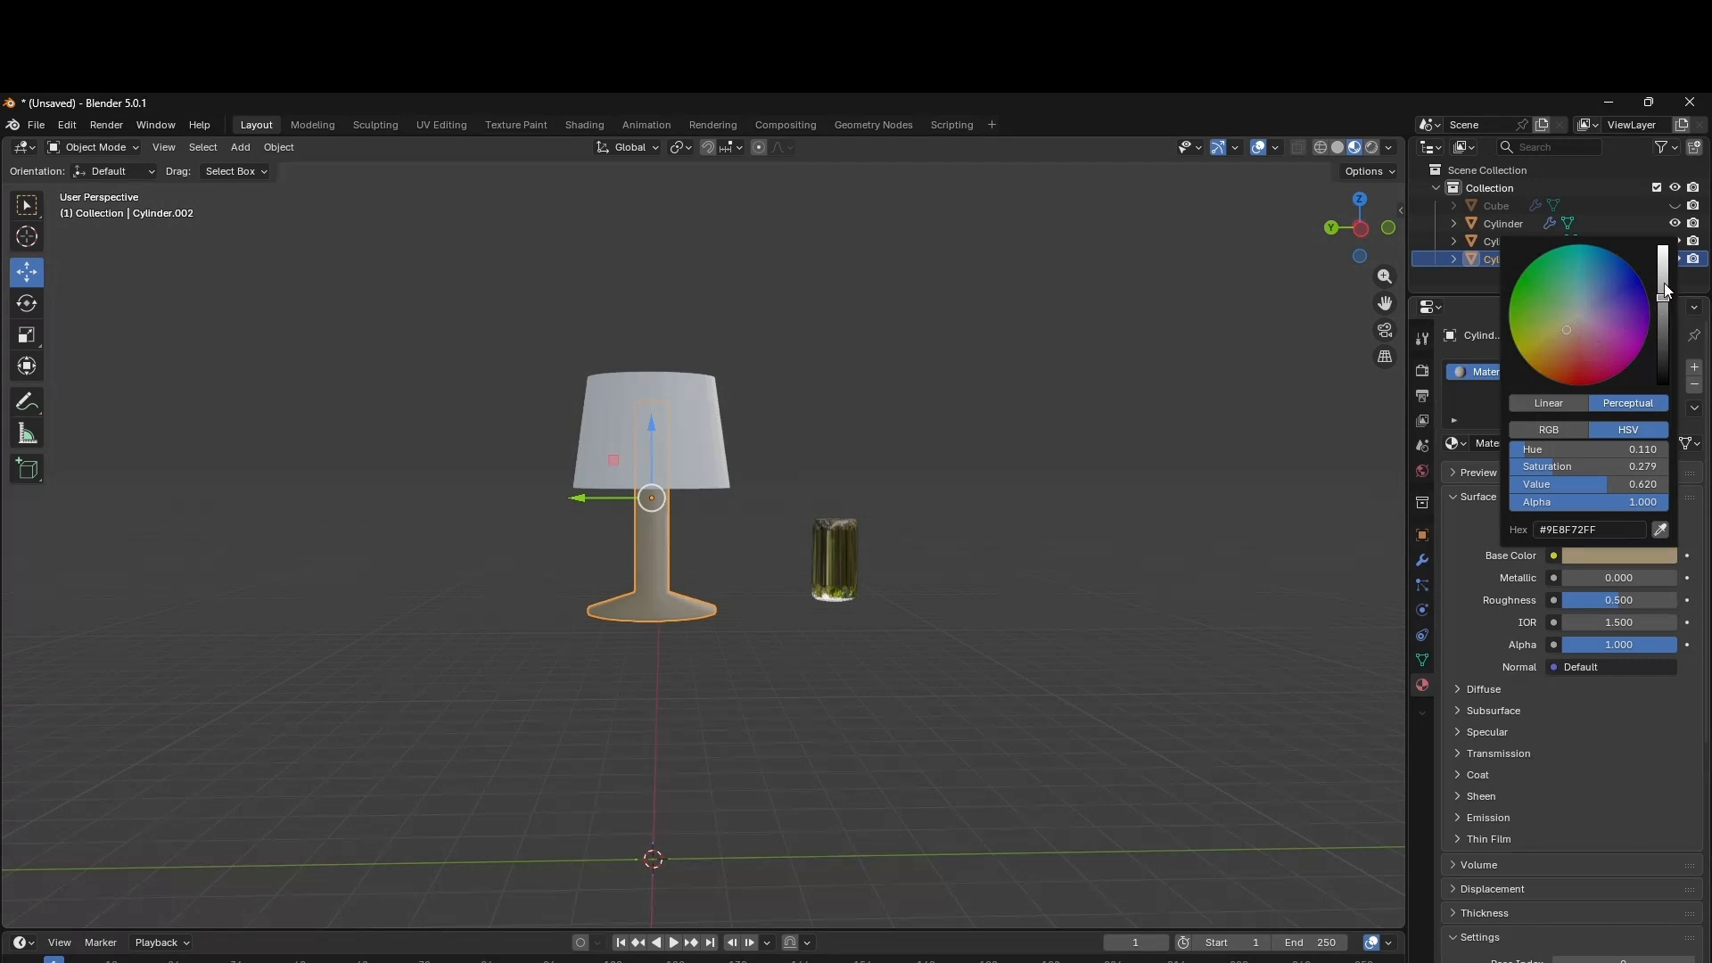
# Give the lampshade a new material with an Emission surface in pink.
pyautogui.click(679, 422)
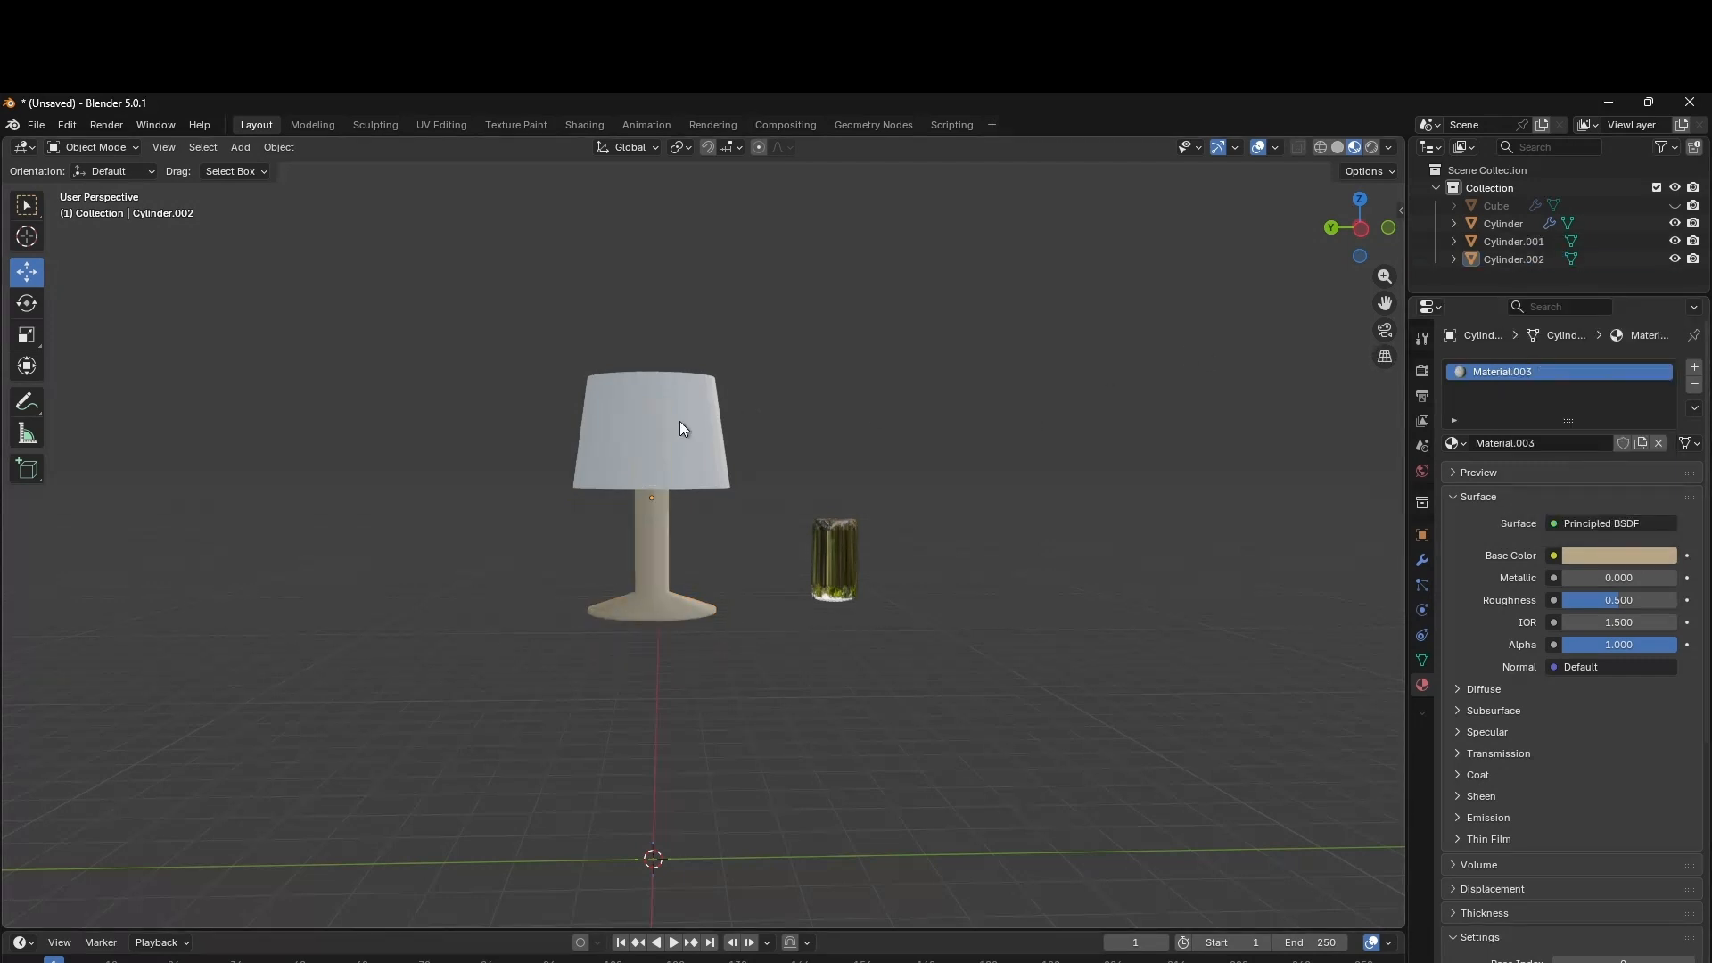
pyautogui.click(1489, 444)
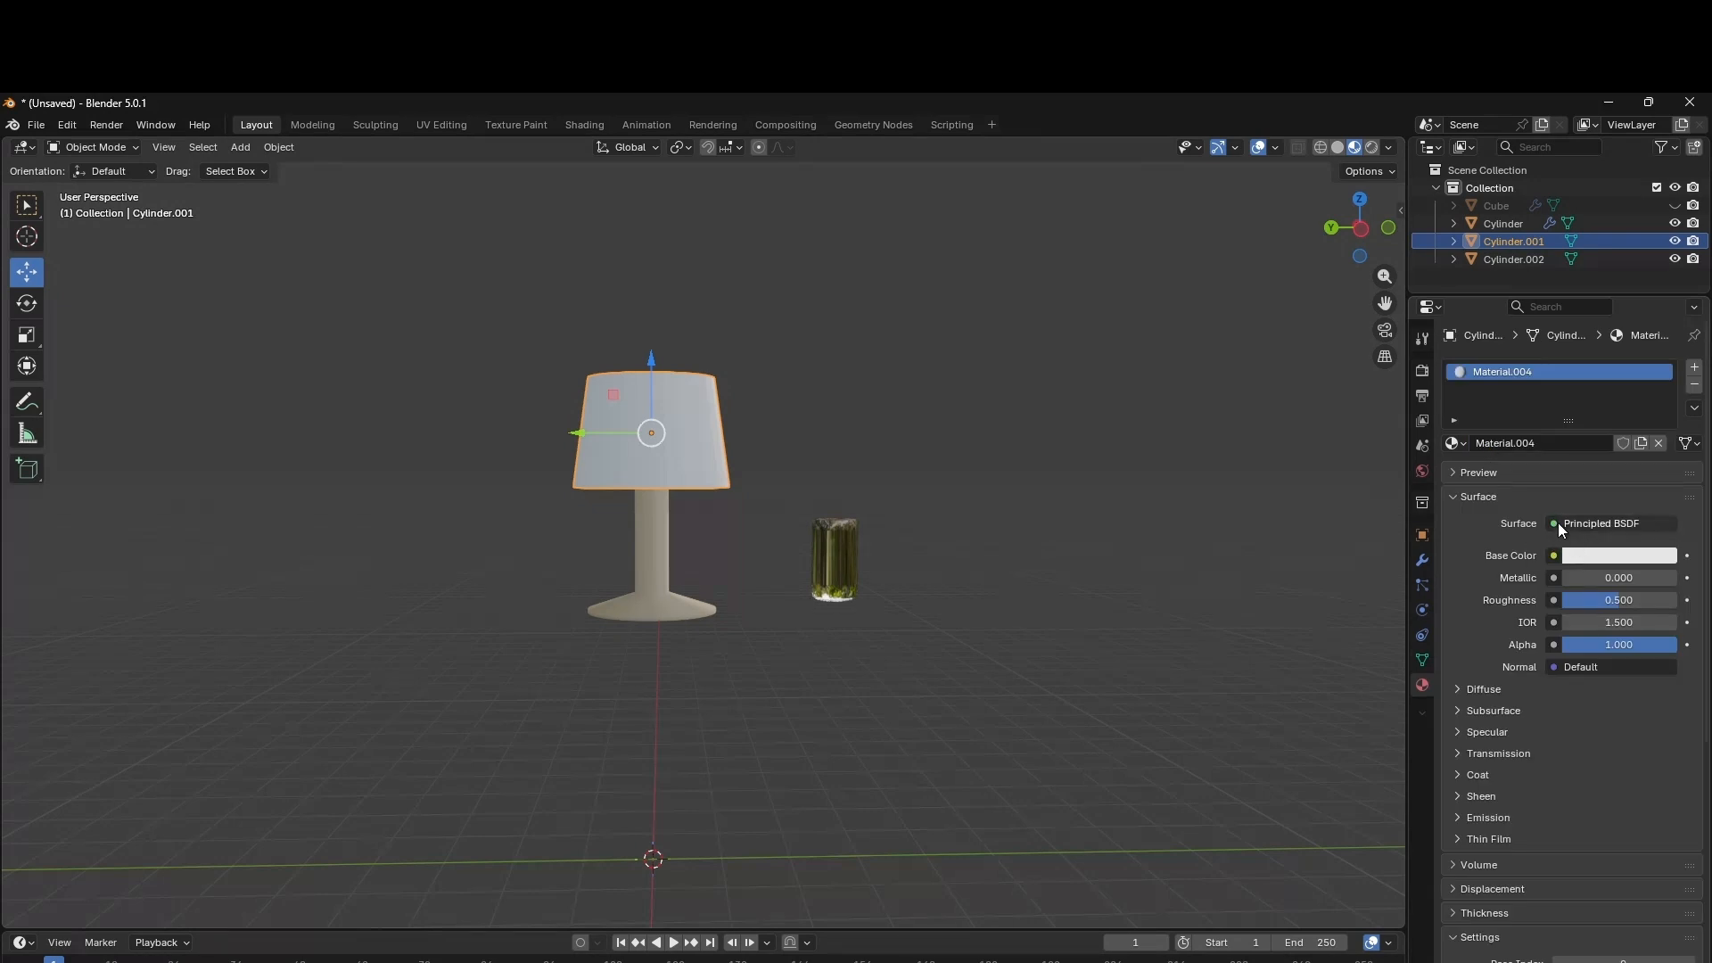
pyautogui.click(1559, 523)
pyautogui.click(1458, 618)
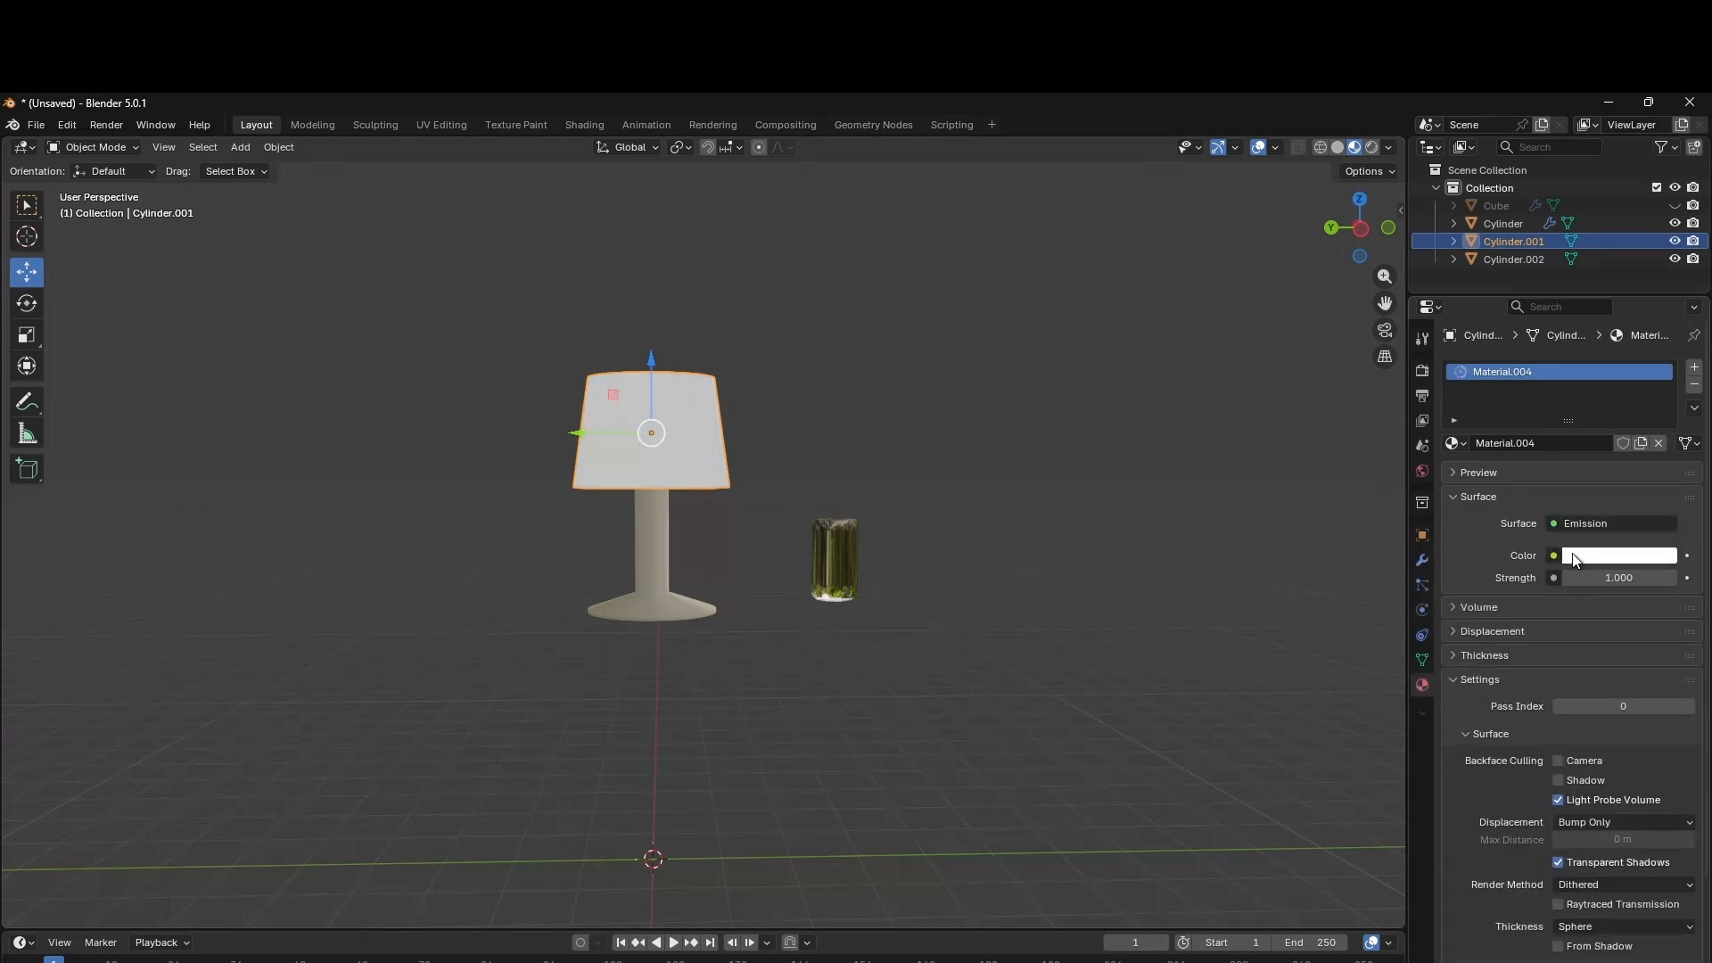
pyautogui.click(1567, 556)
pyautogui.click(1613, 330)
pyautogui.click(1621, 346)
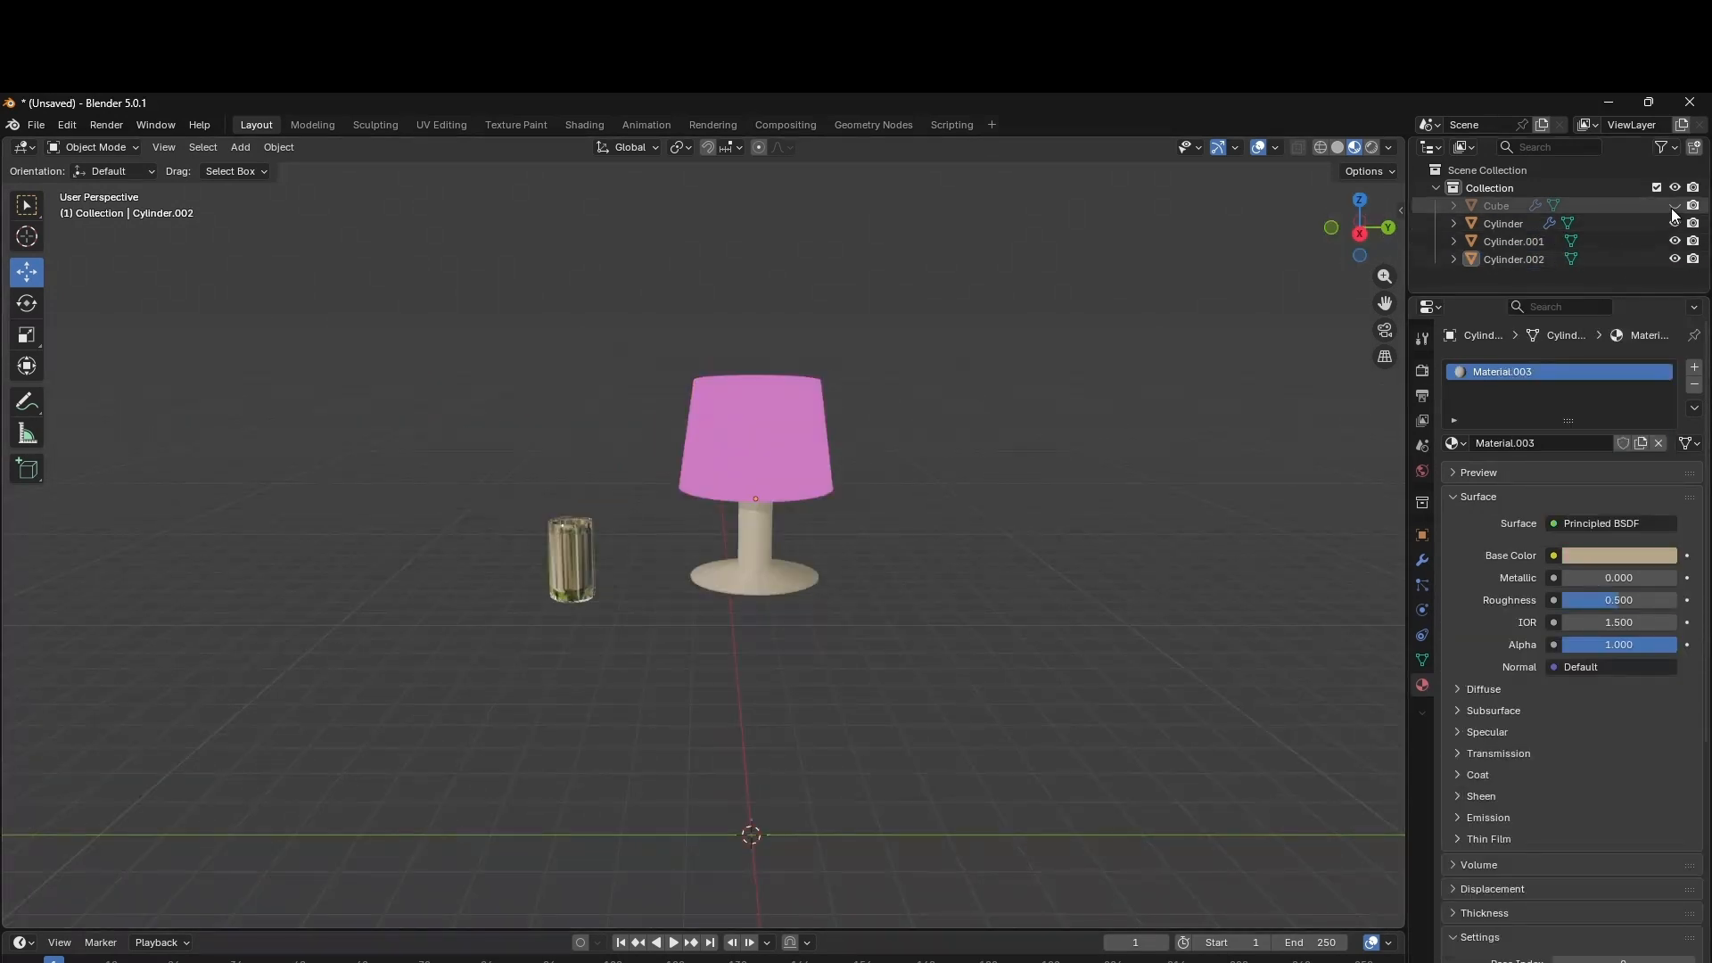
# Show the table again, and join the lampshade and stand into one lamp resting on the tabletop.
pyautogui.click(1675, 205)
pyautogui.click(1367, 239)
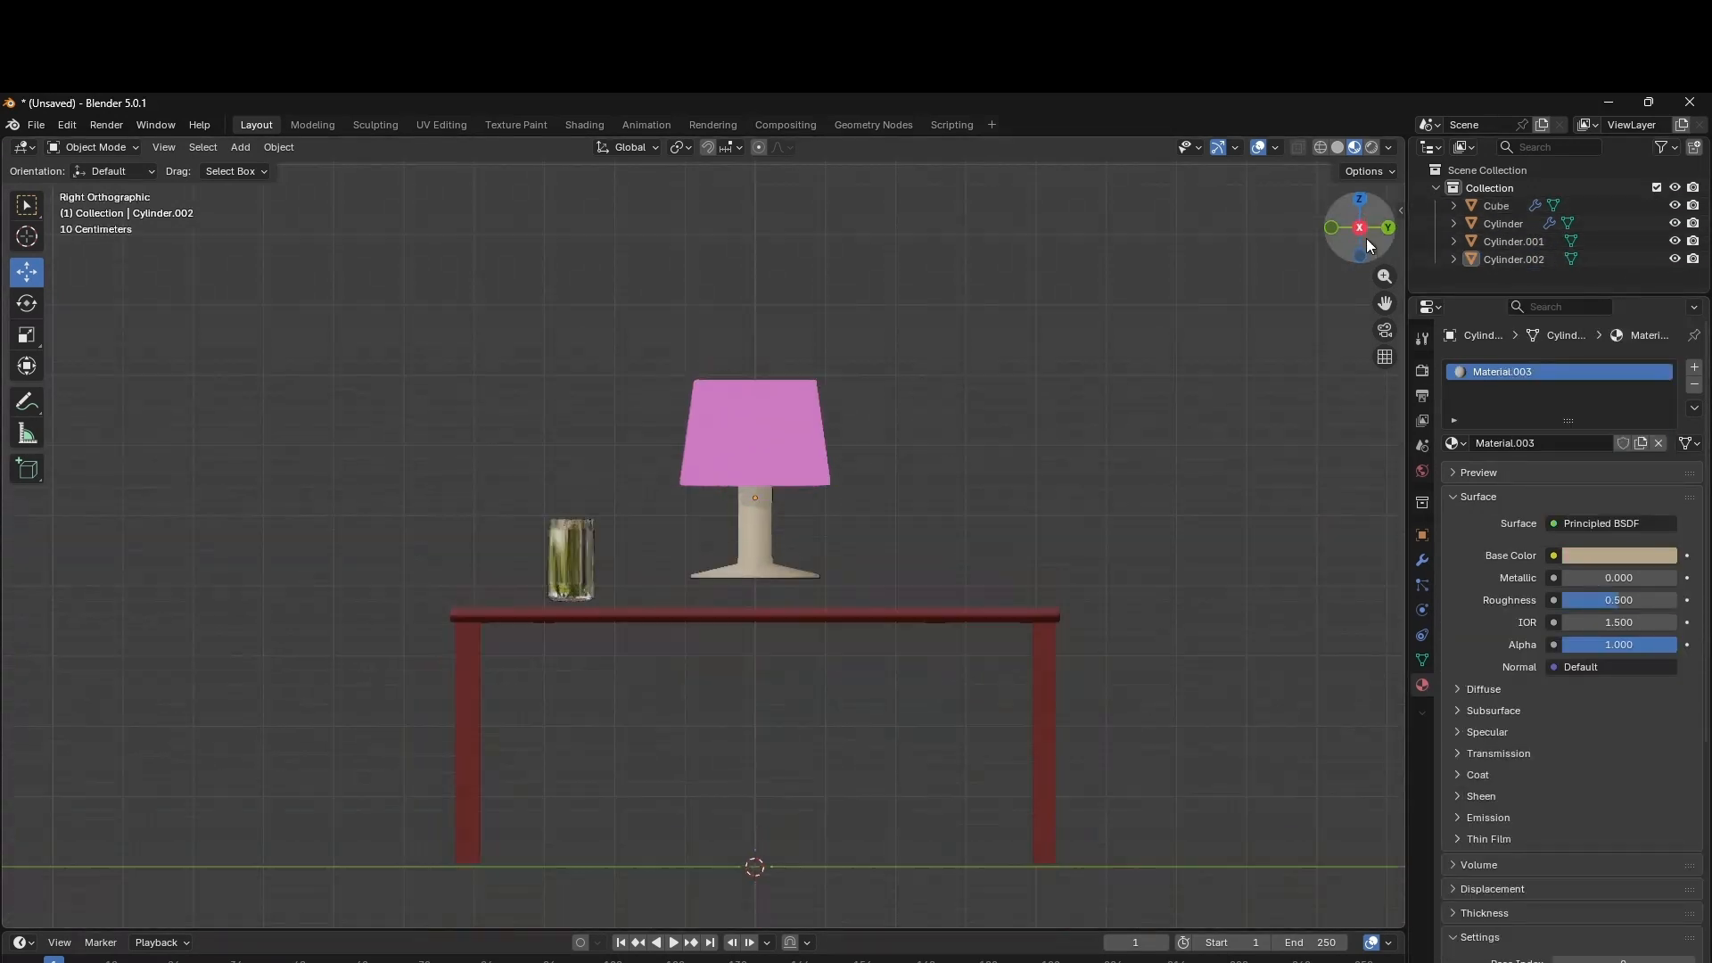
pyautogui.scroll(2, 1091, 425)
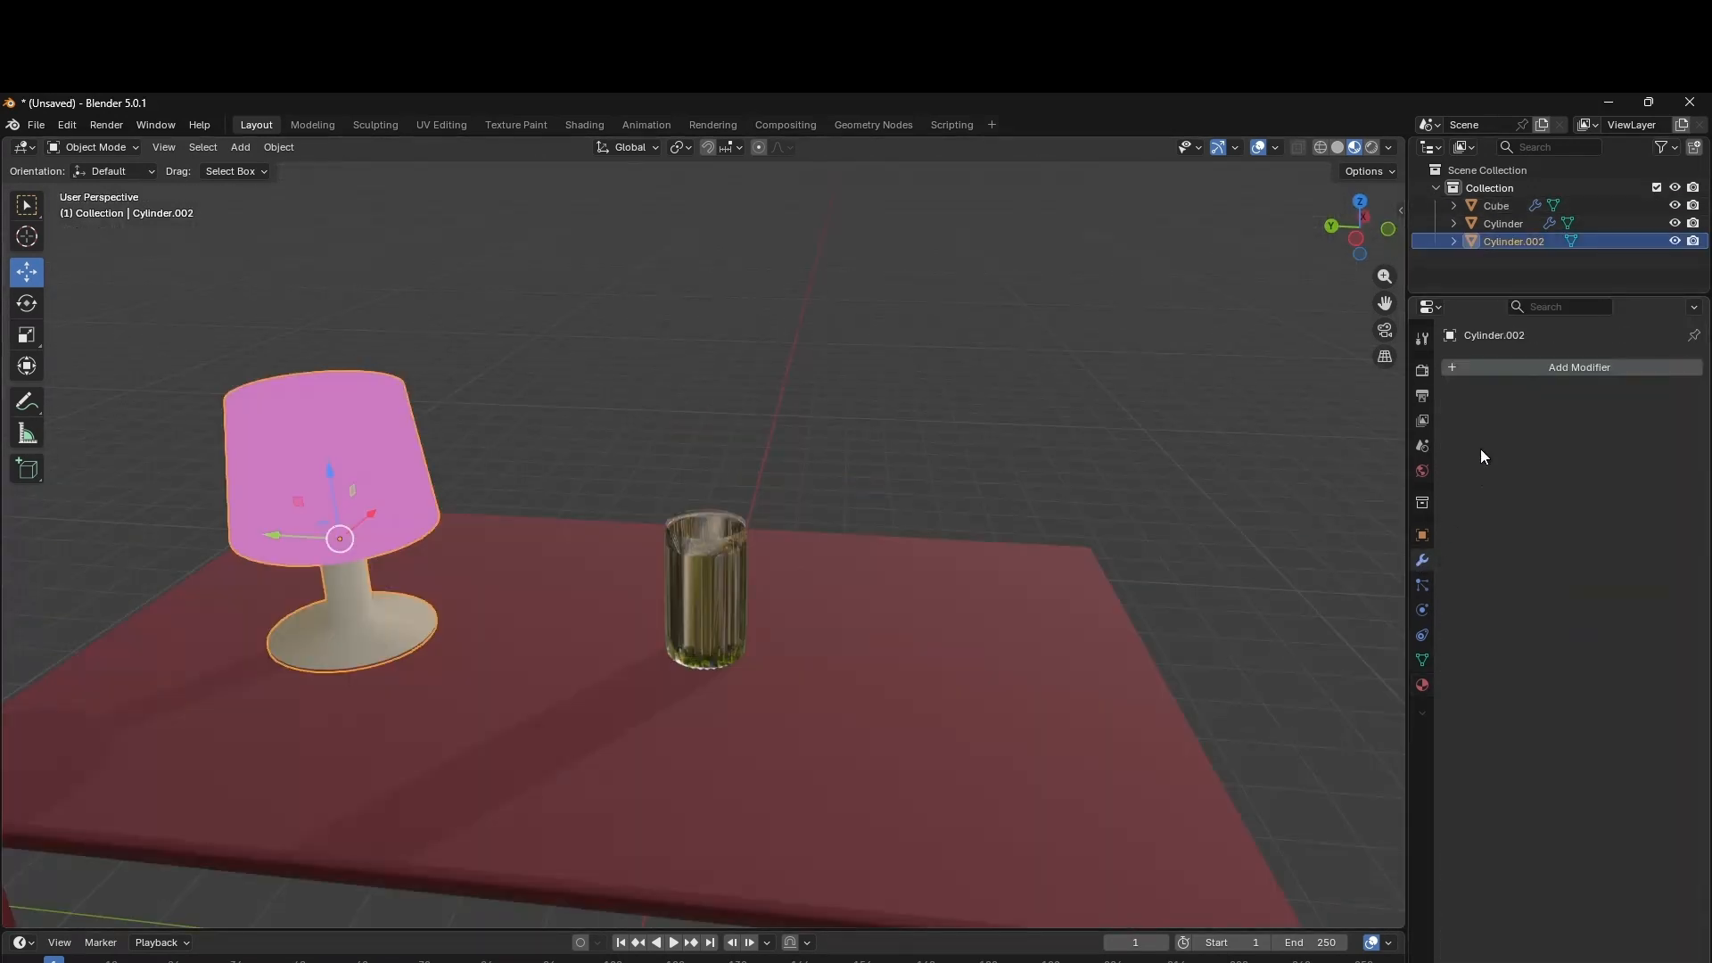
# Add a Bevel modifier to the lamp with an amount of 0.18 m and 3 segments.
pyautogui.click(1478, 367)
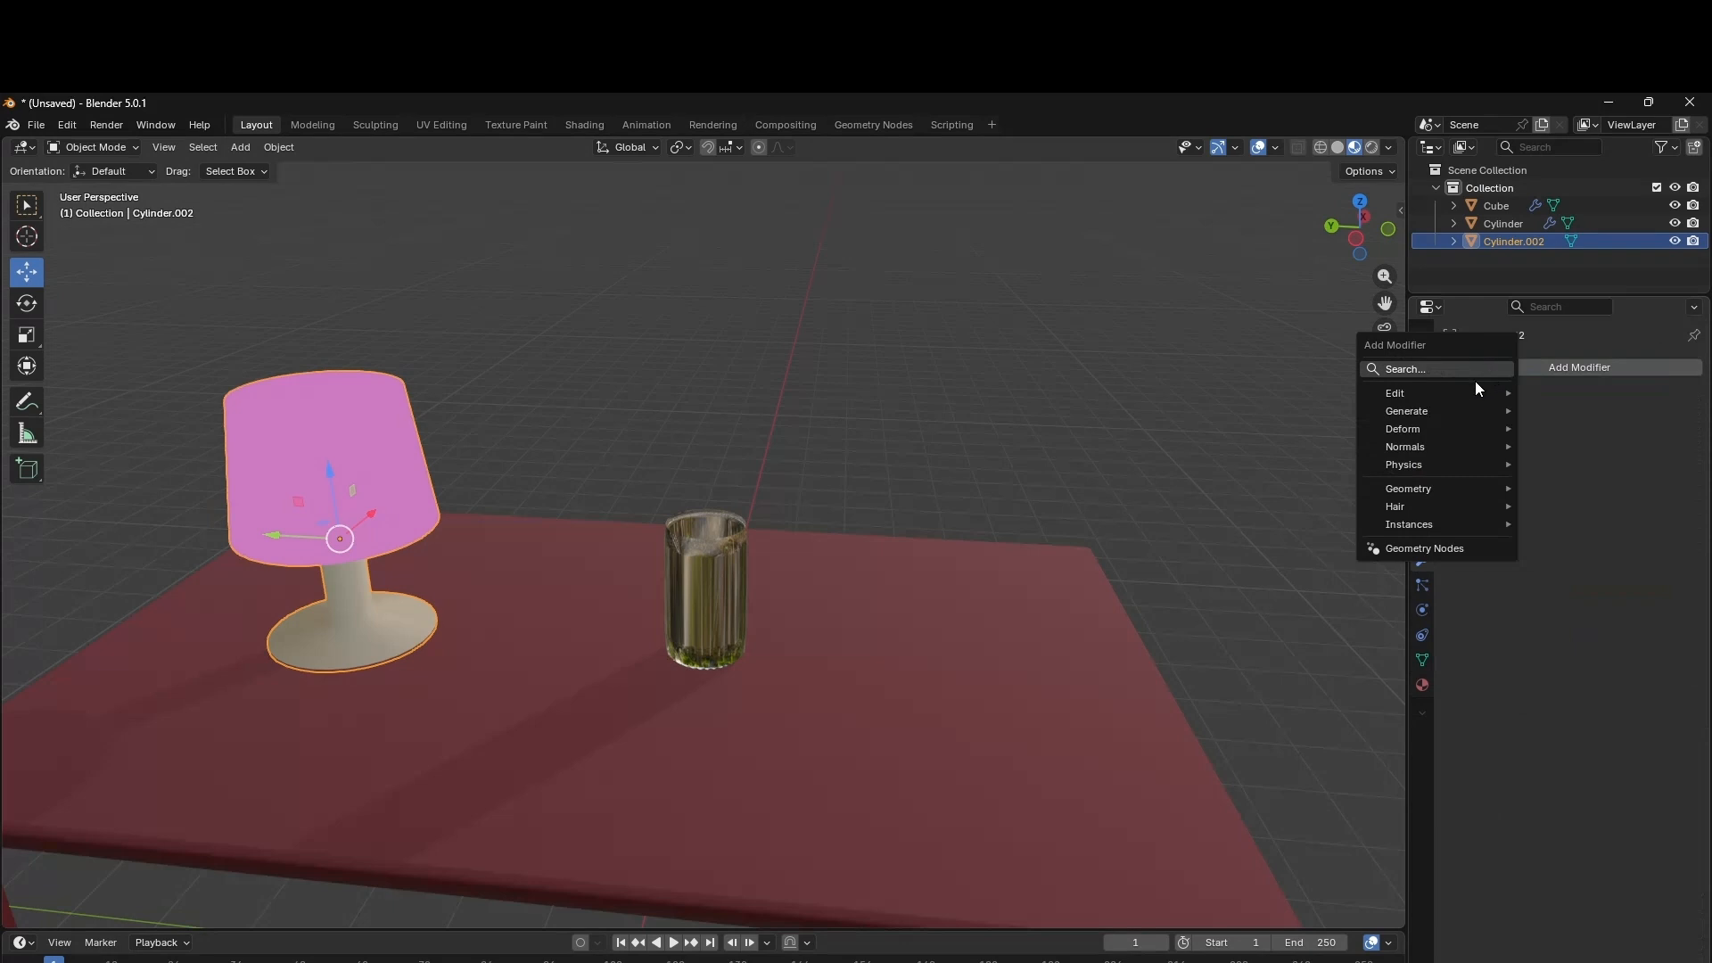
pyautogui.click(1417, 369)
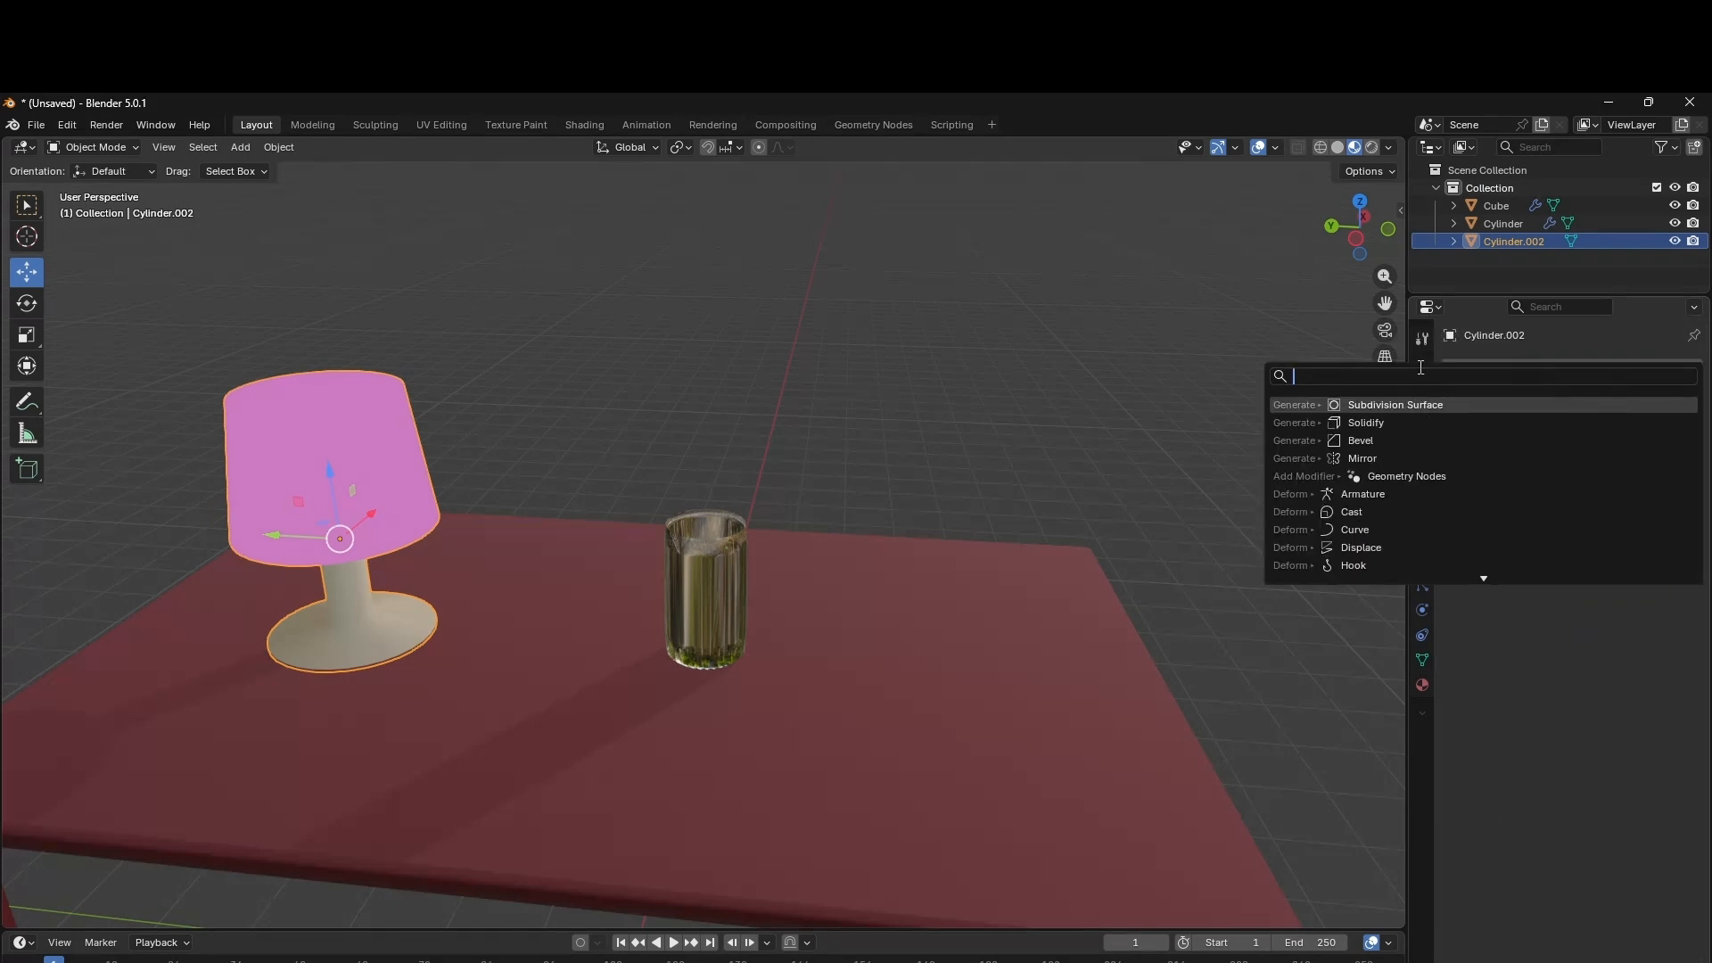
pyautogui.click(1371, 443)
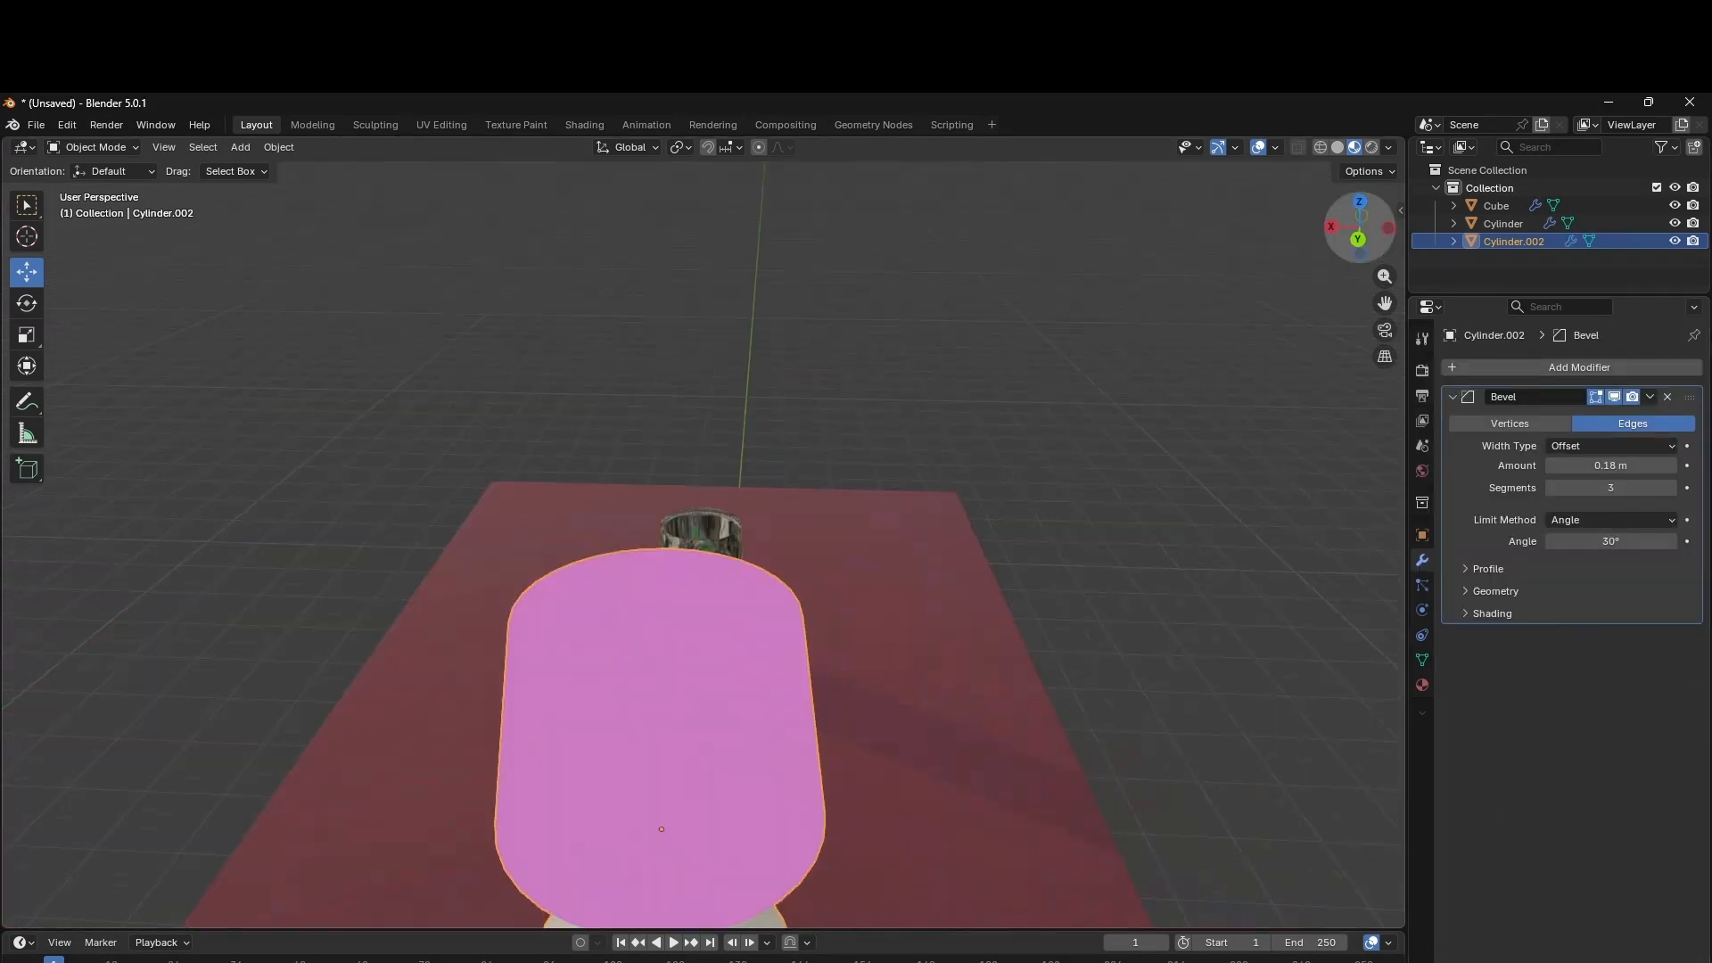
pyautogui.moveTo(1356, 251); pyautogui.dragTo(1356, 189)
# Bevel the lampshade's top edge loop with 3 segments.
pyautogui.press('Tab')
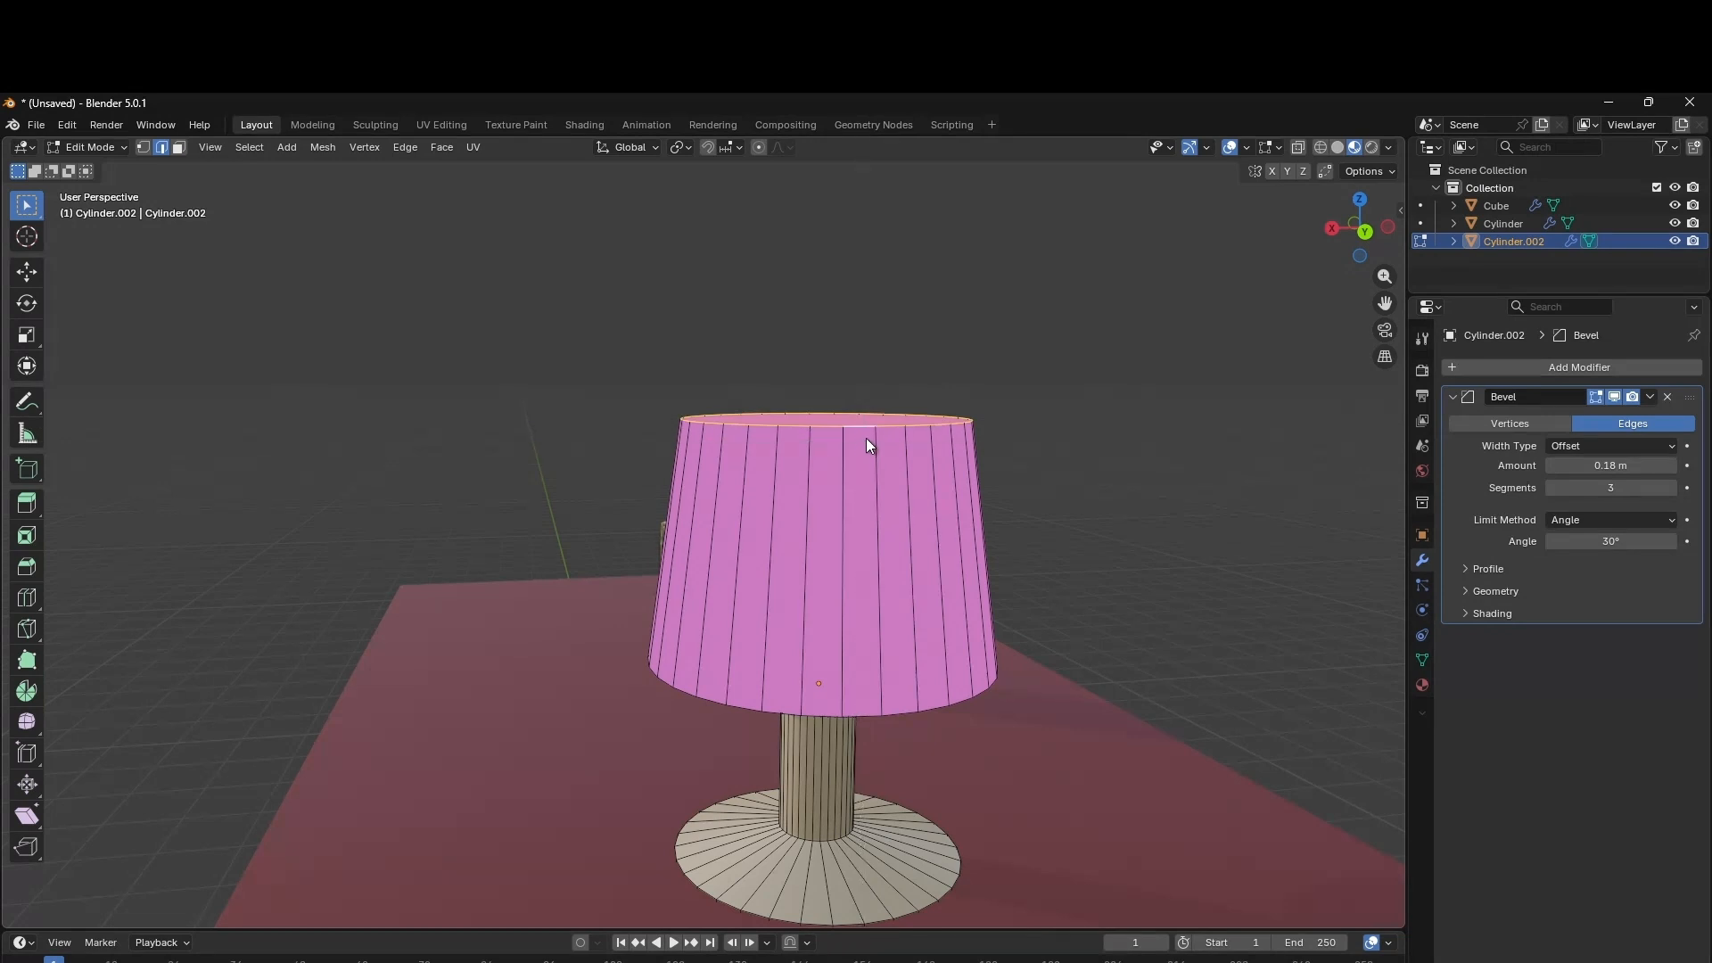
pyautogui.hotkey('ctrl', 'b')
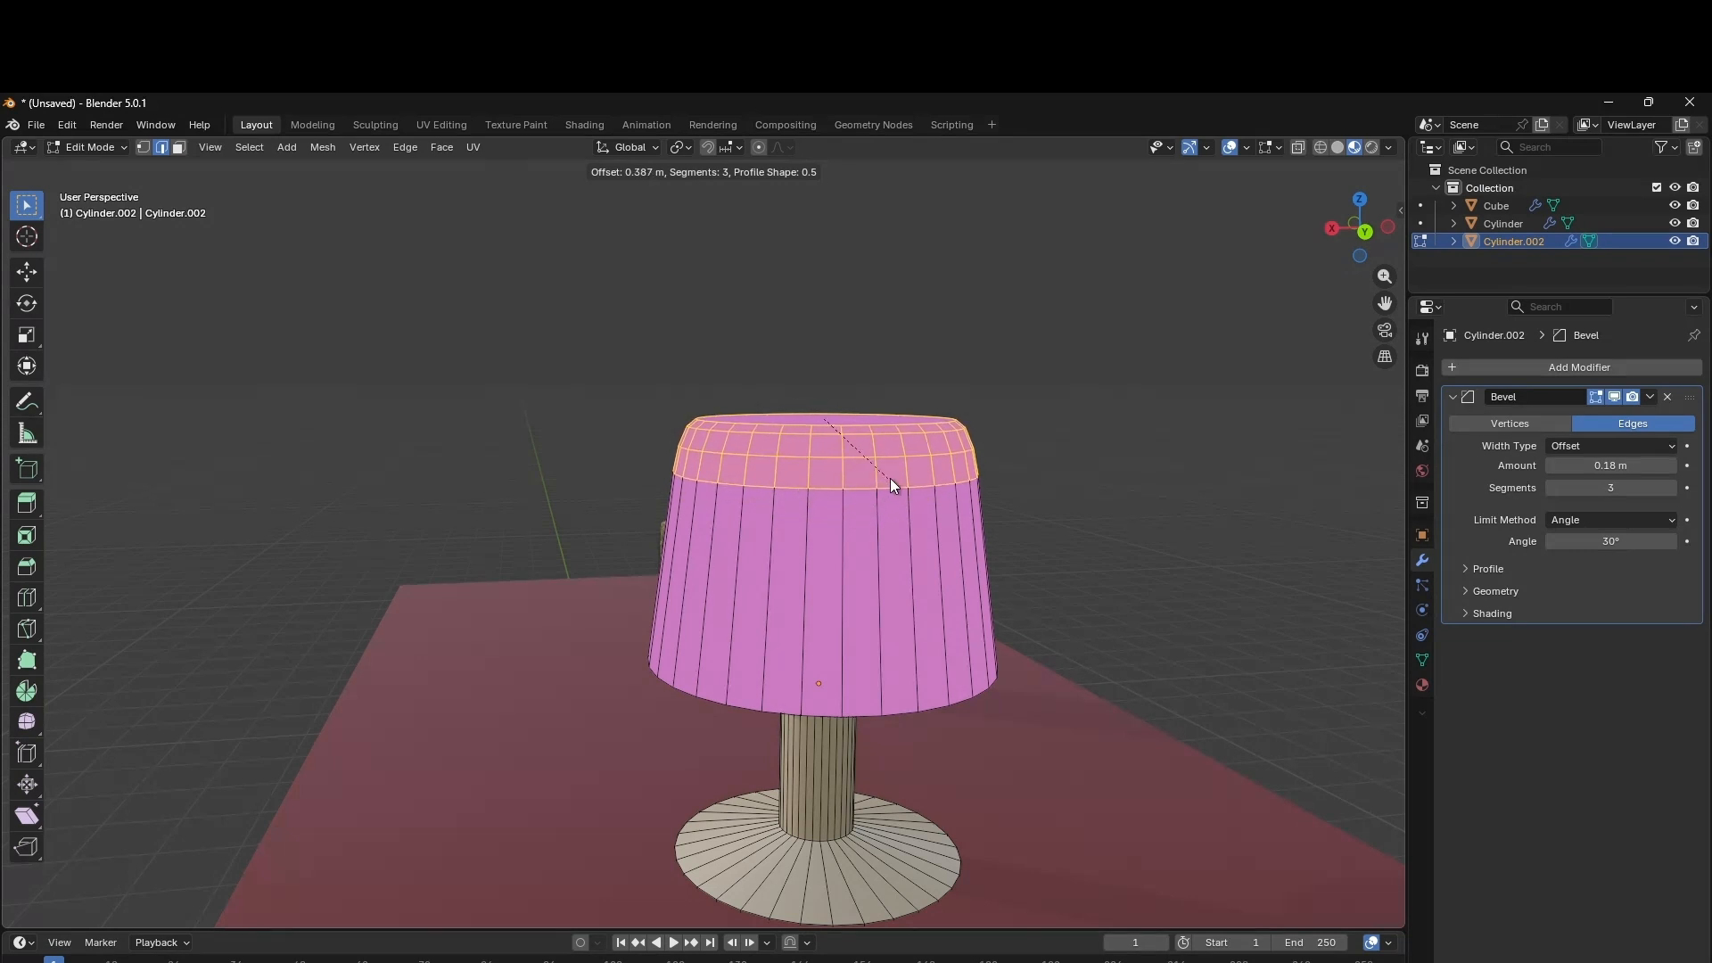
pyautogui.click(895, 421)
# Assign the pink emission material to the lampshade's faces and set its emission strength to 100.
pyautogui.hotkey('alt', 'a')
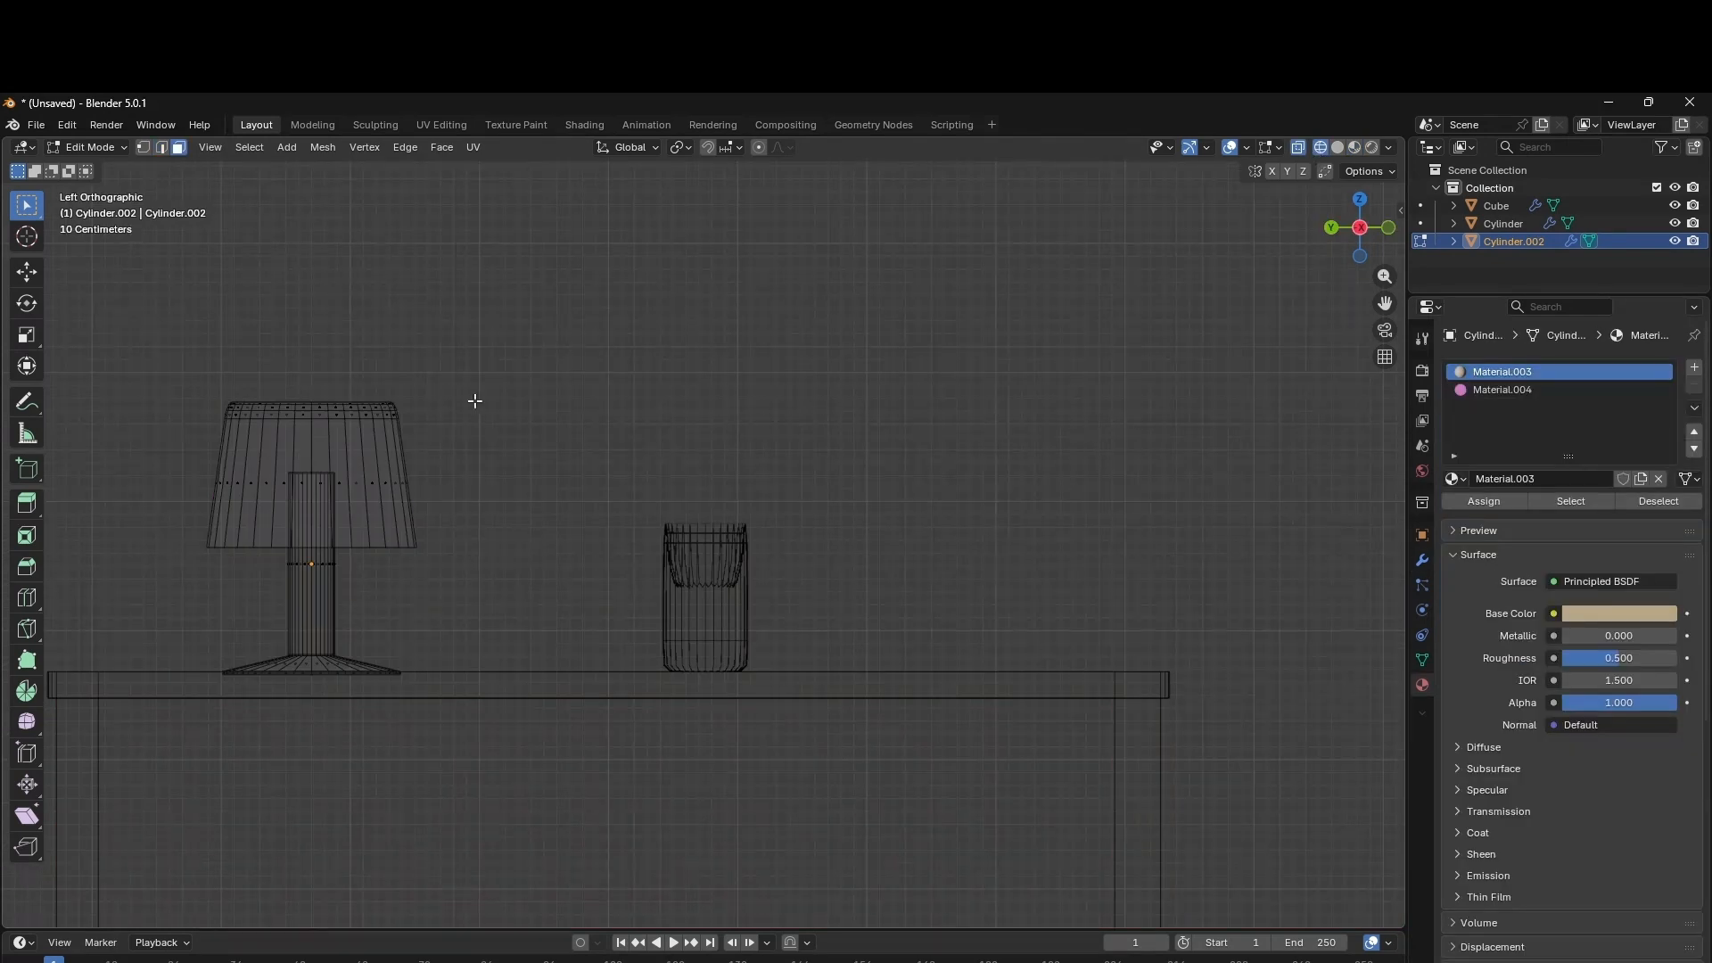
pyautogui.moveTo(175, 329); pyautogui.dragTo(417, 548)
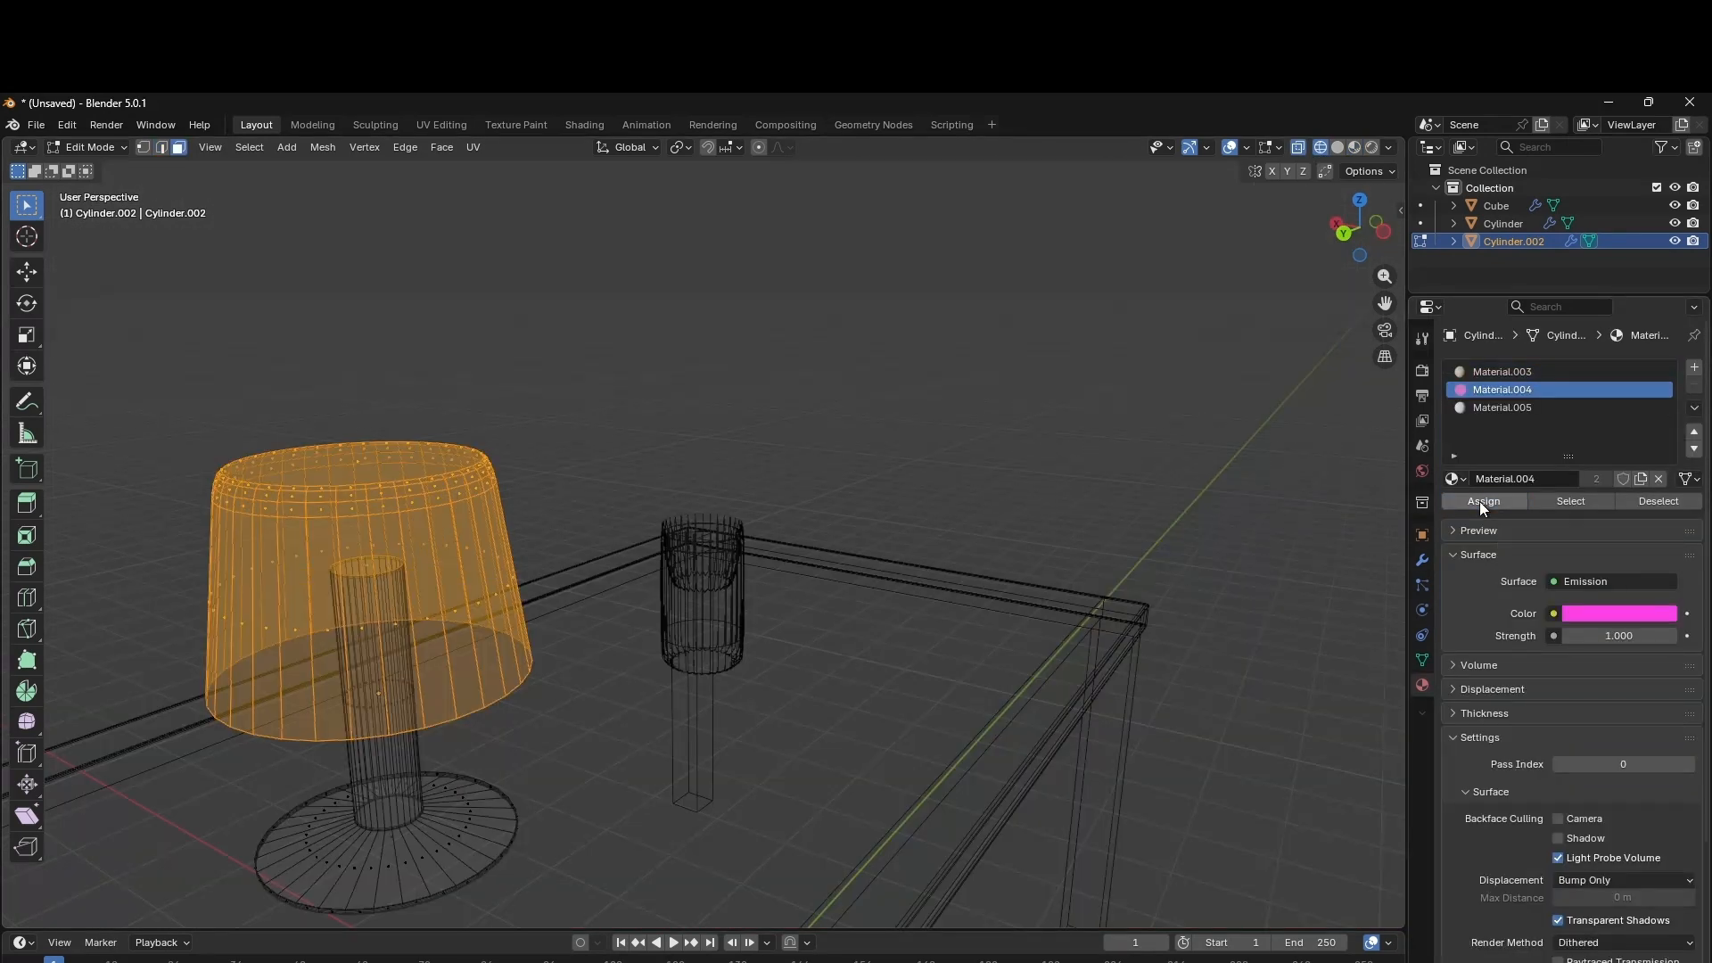
pyautogui.click(1605, 636)
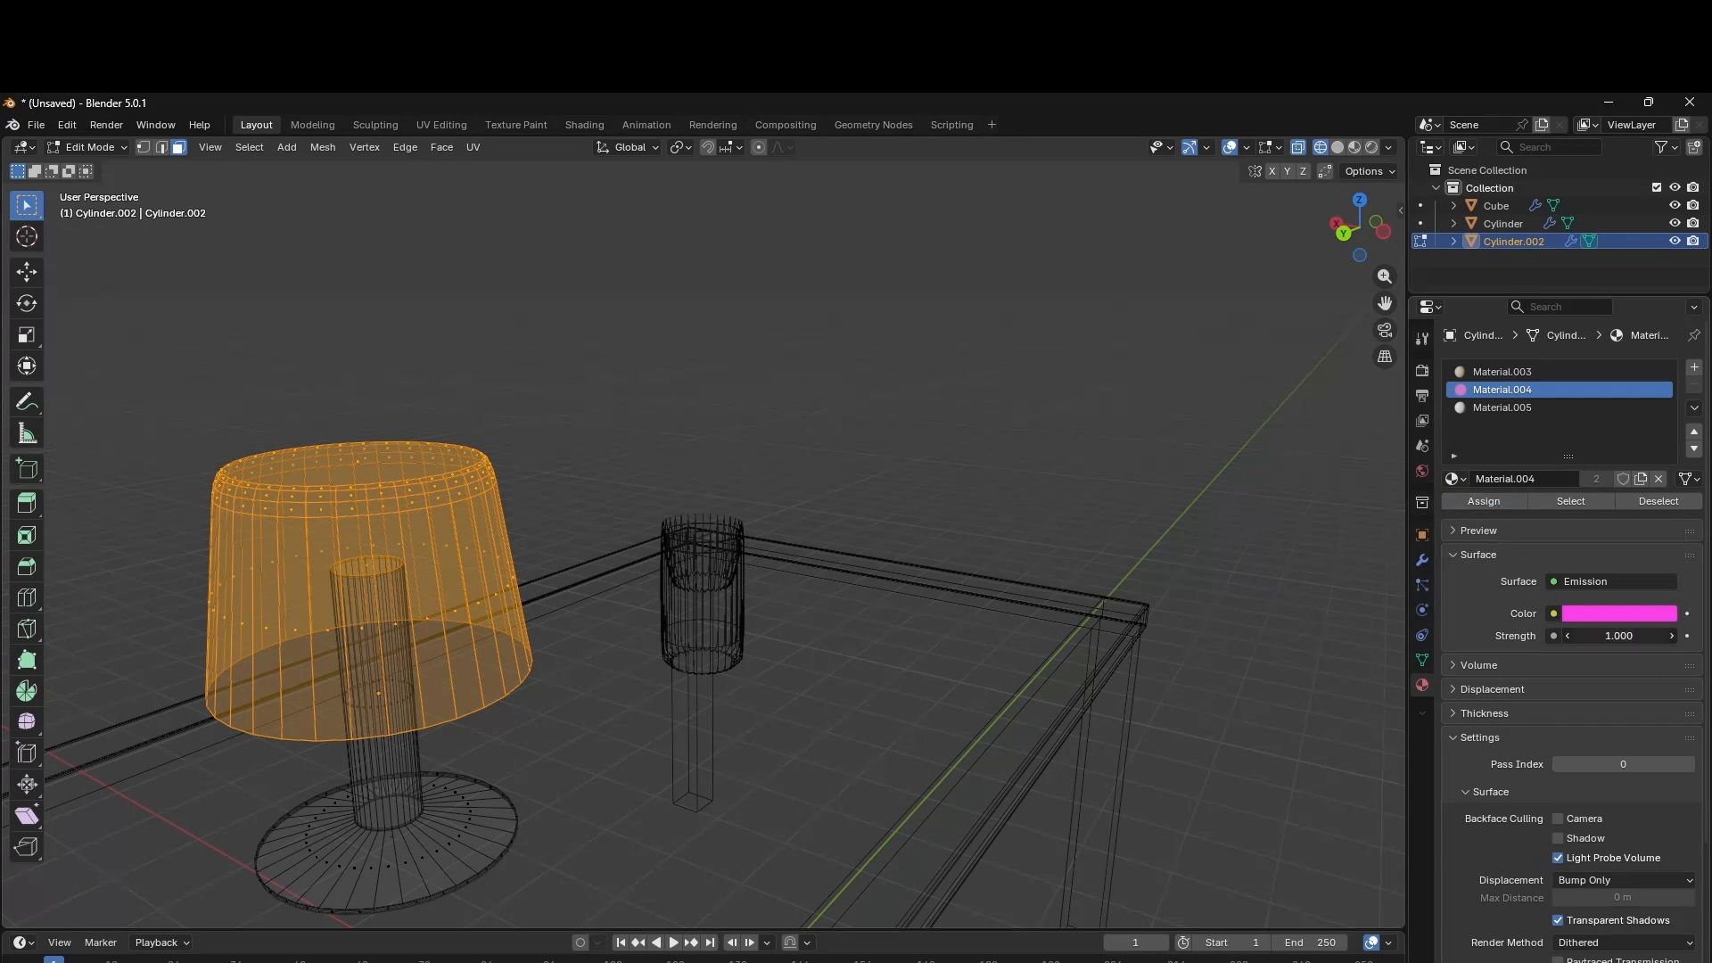
pyautogui.write('100')
pyautogui.press('Return')
pyautogui.hotkey('alt', 'a')
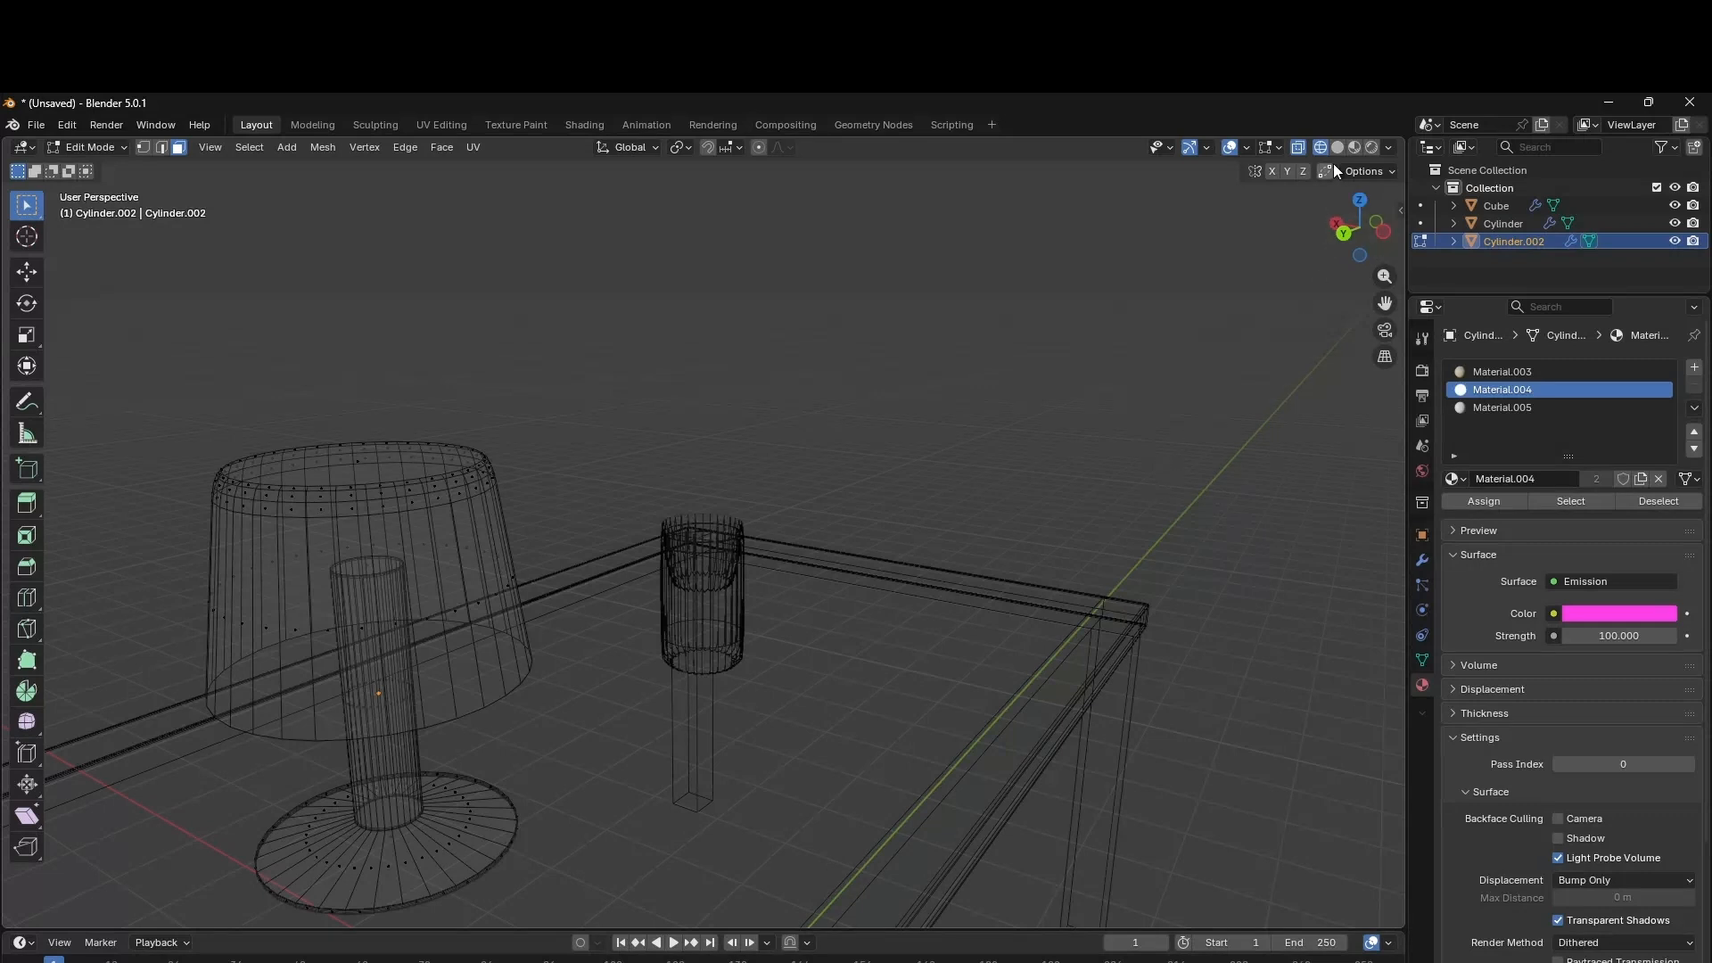
# Switch to rendered shading, reduce the lampshade's emission strength to 20 and darken its color to purple.
pyautogui.click(1369, 148)
pyautogui.doubleClick(1598, 635)
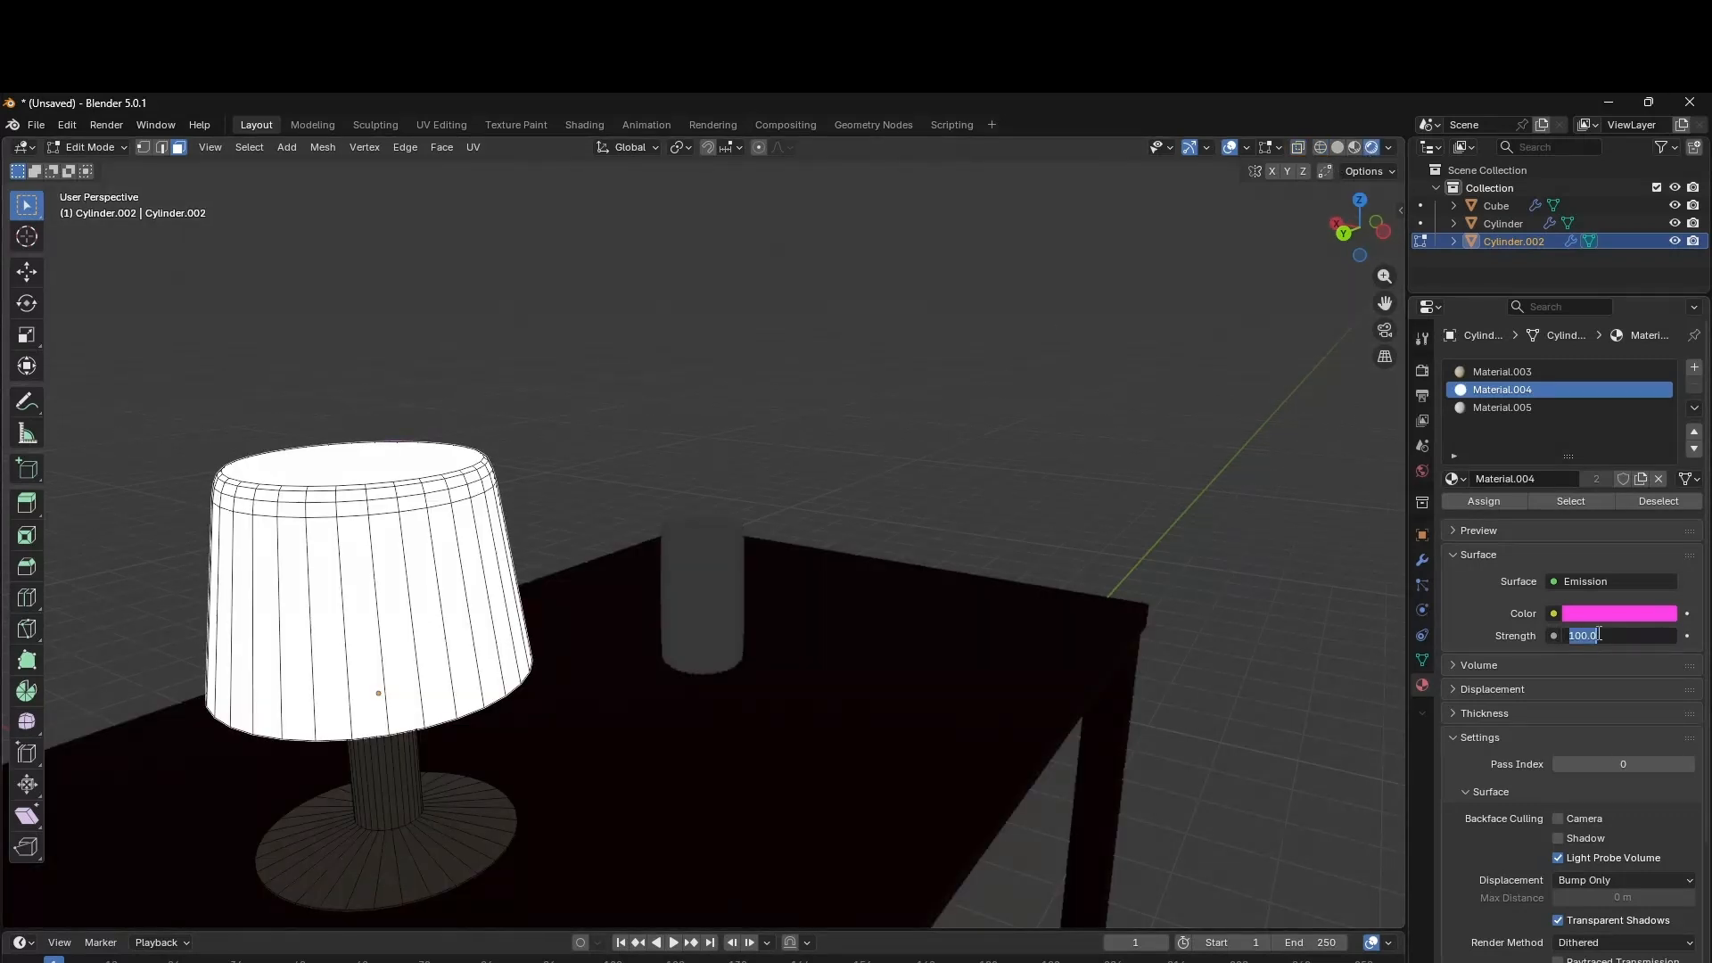
pyautogui.write('10')
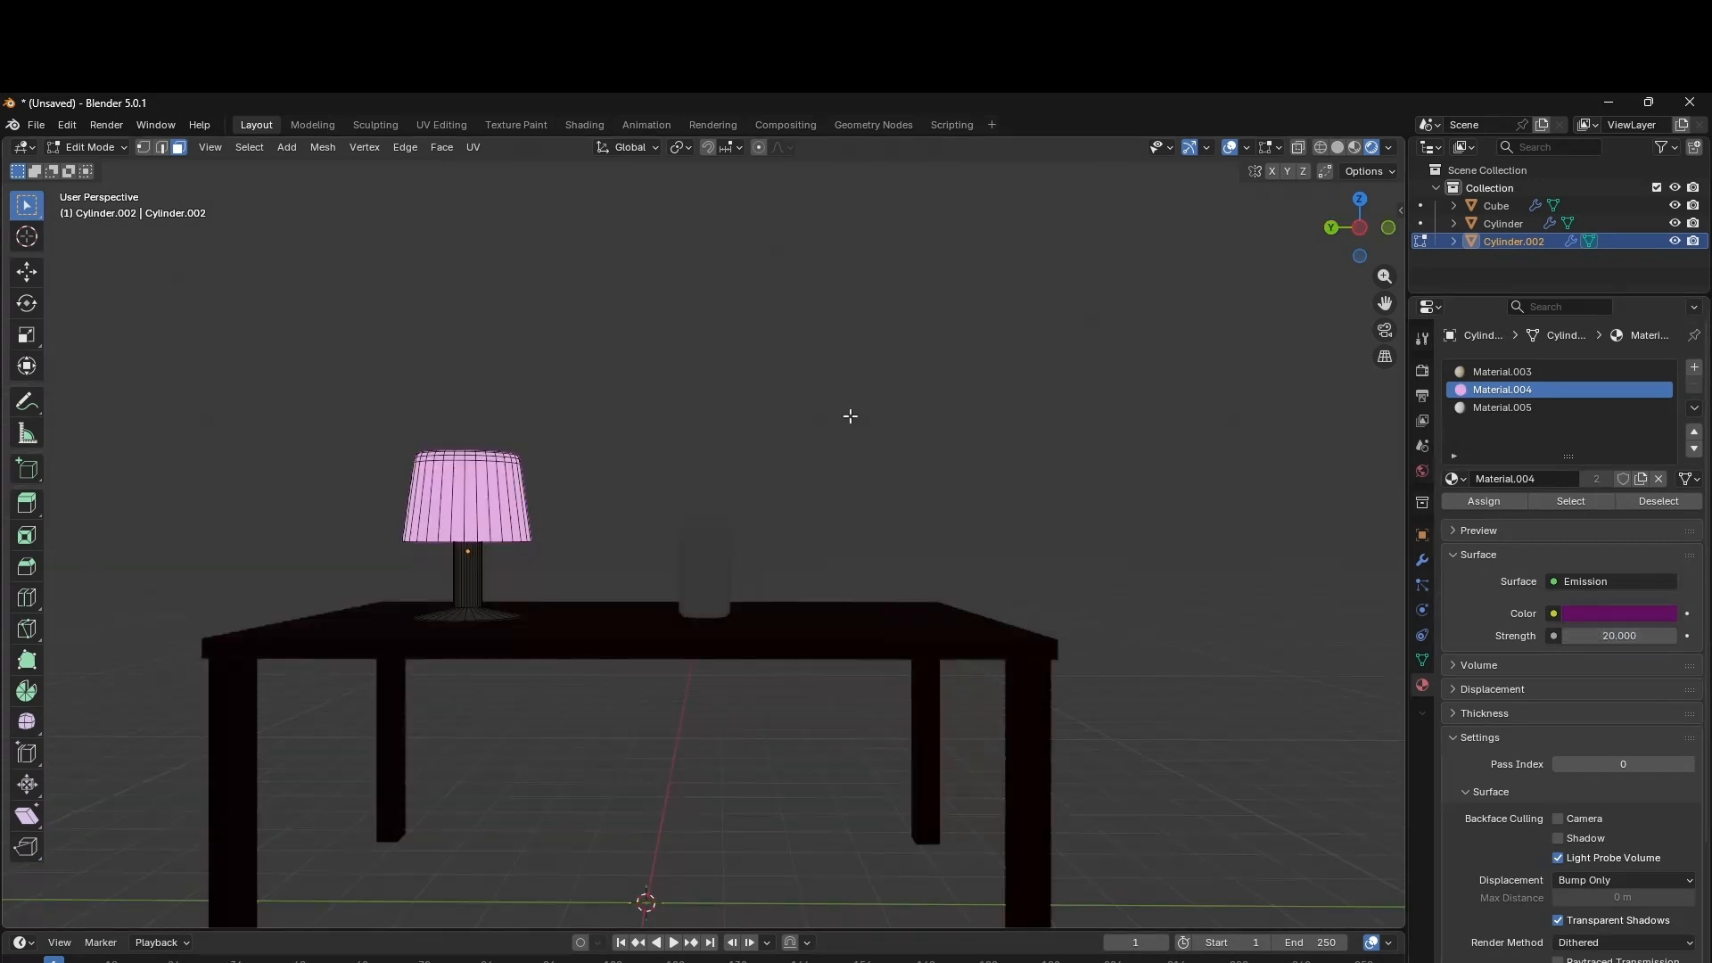
# Return to Object Mode, add an area light and place it high above the table, over the glass.
pyautogui.press('Tab')
pyautogui.hotkey('shift', 'a')
pyautogui.moveTo(870, 432)
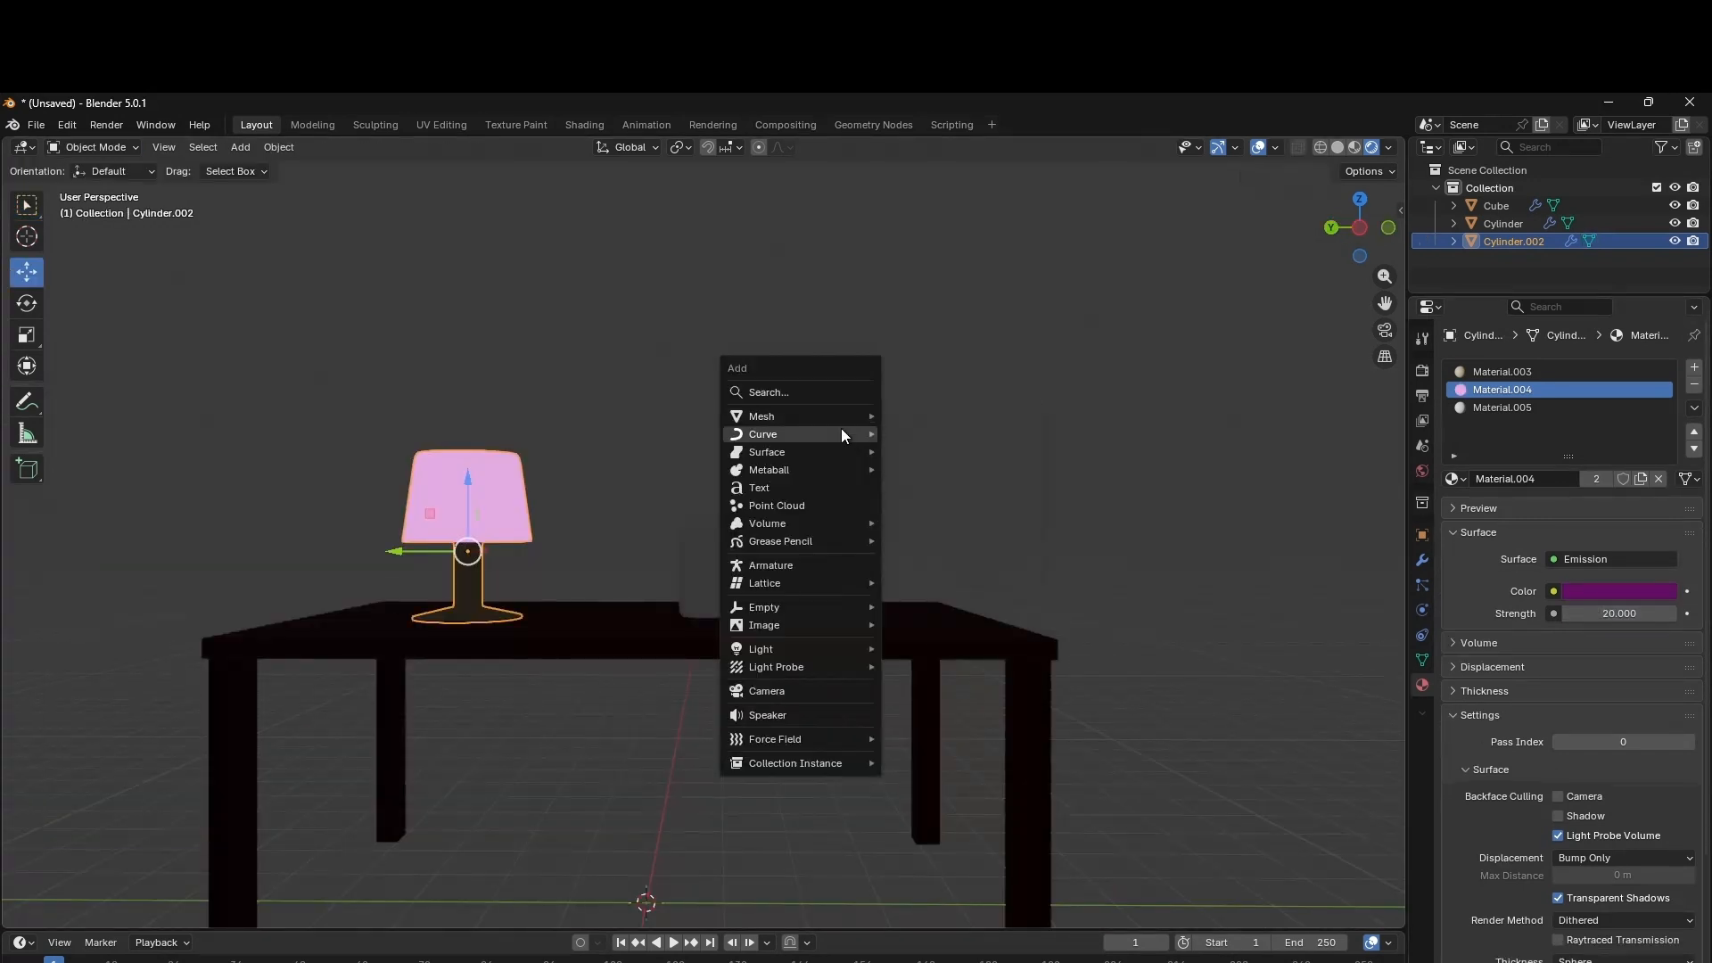
pyautogui.moveTo(865, 649)
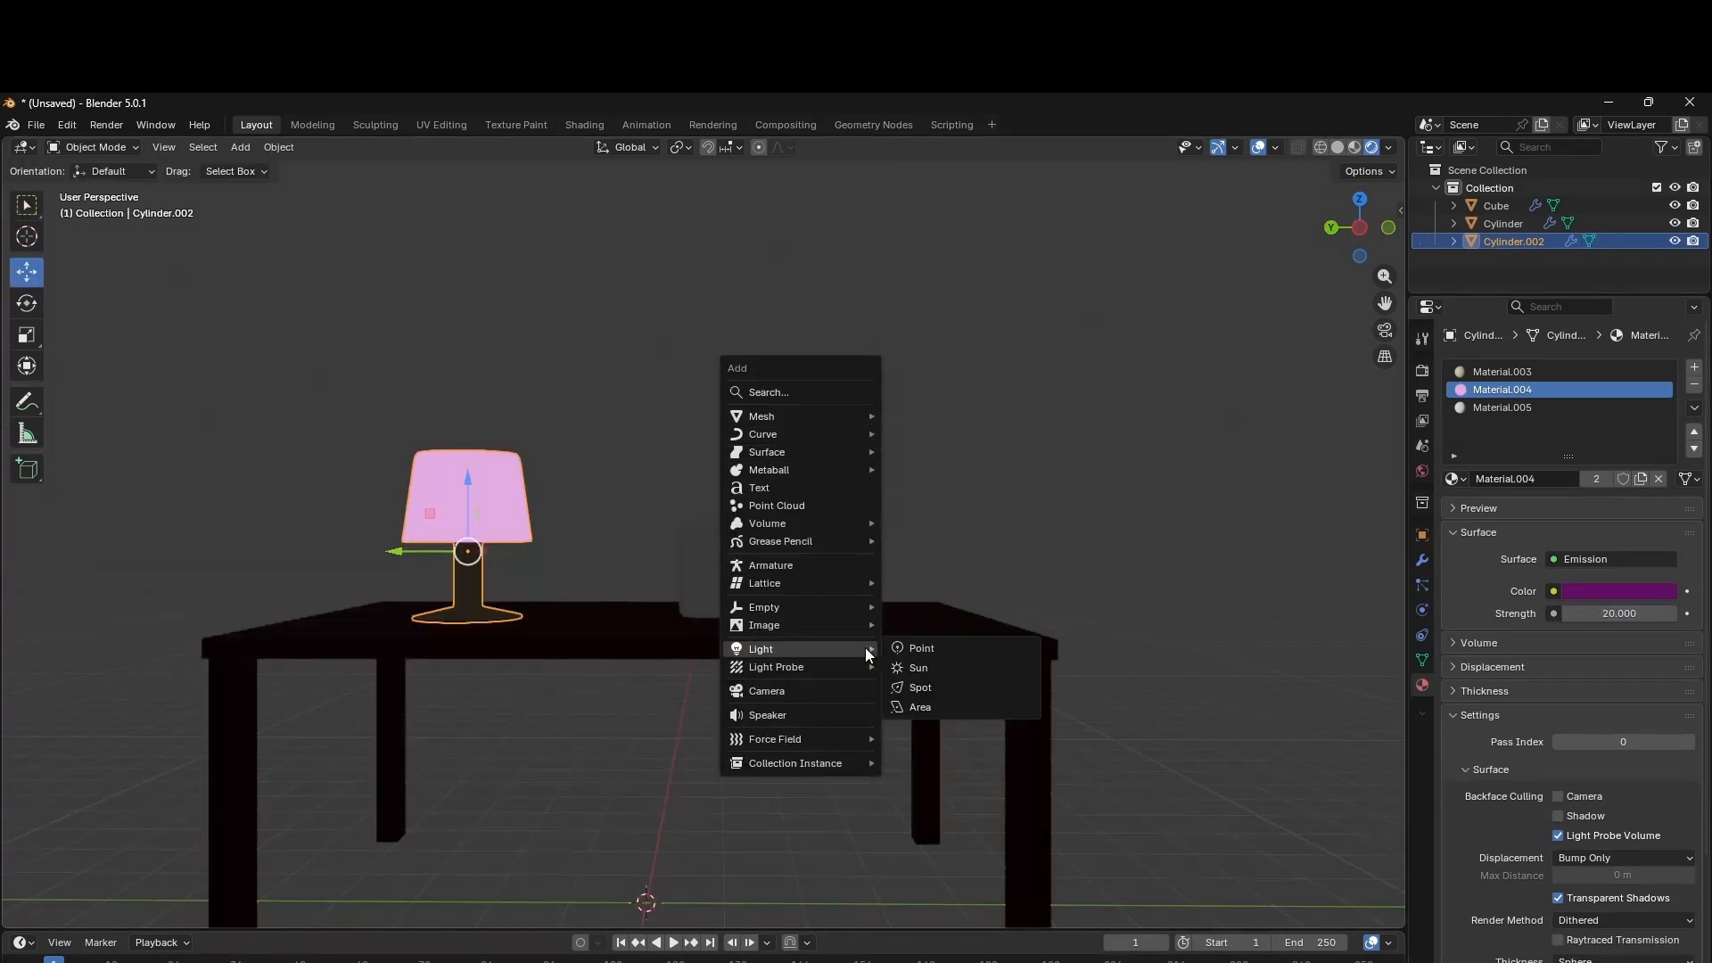
pyautogui.click(920, 703)
pyautogui.press('g')
pyautogui.press('z')
pyautogui.click(897, 323)
pyautogui.scroll(-2, 901, 327)
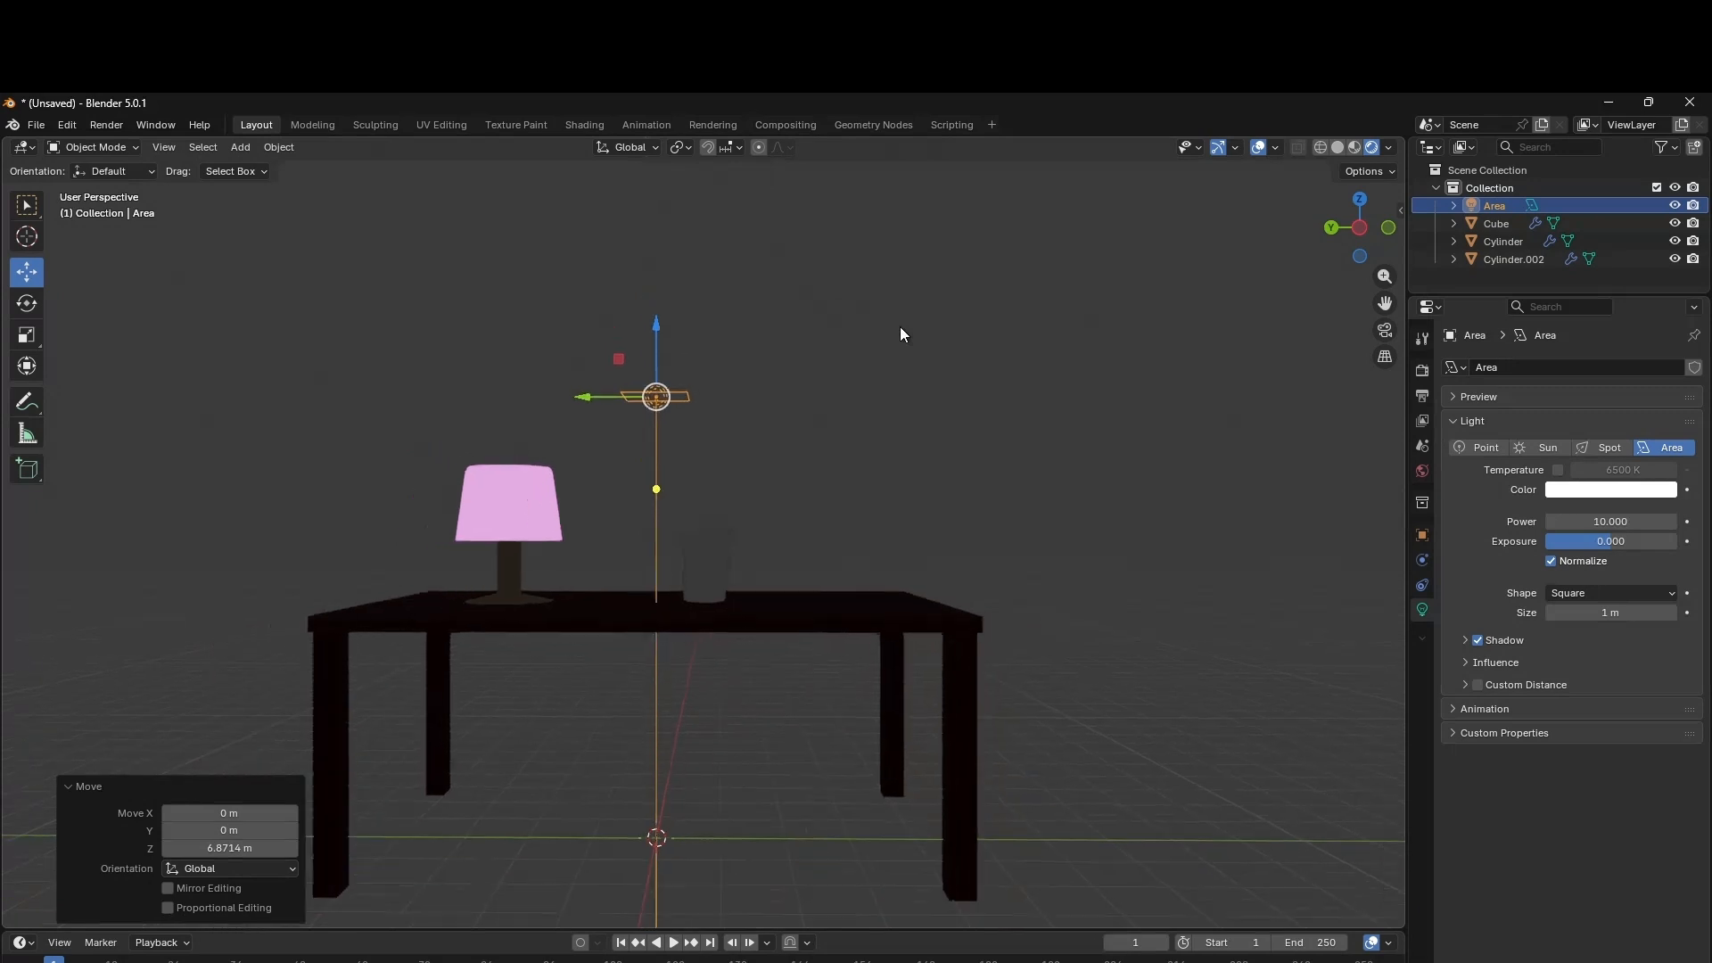
pyautogui.moveTo(655, 365); pyautogui.dragTo(655, 281)
pyautogui.moveTo(594, 330); pyautogui.dragTo(634, 322)
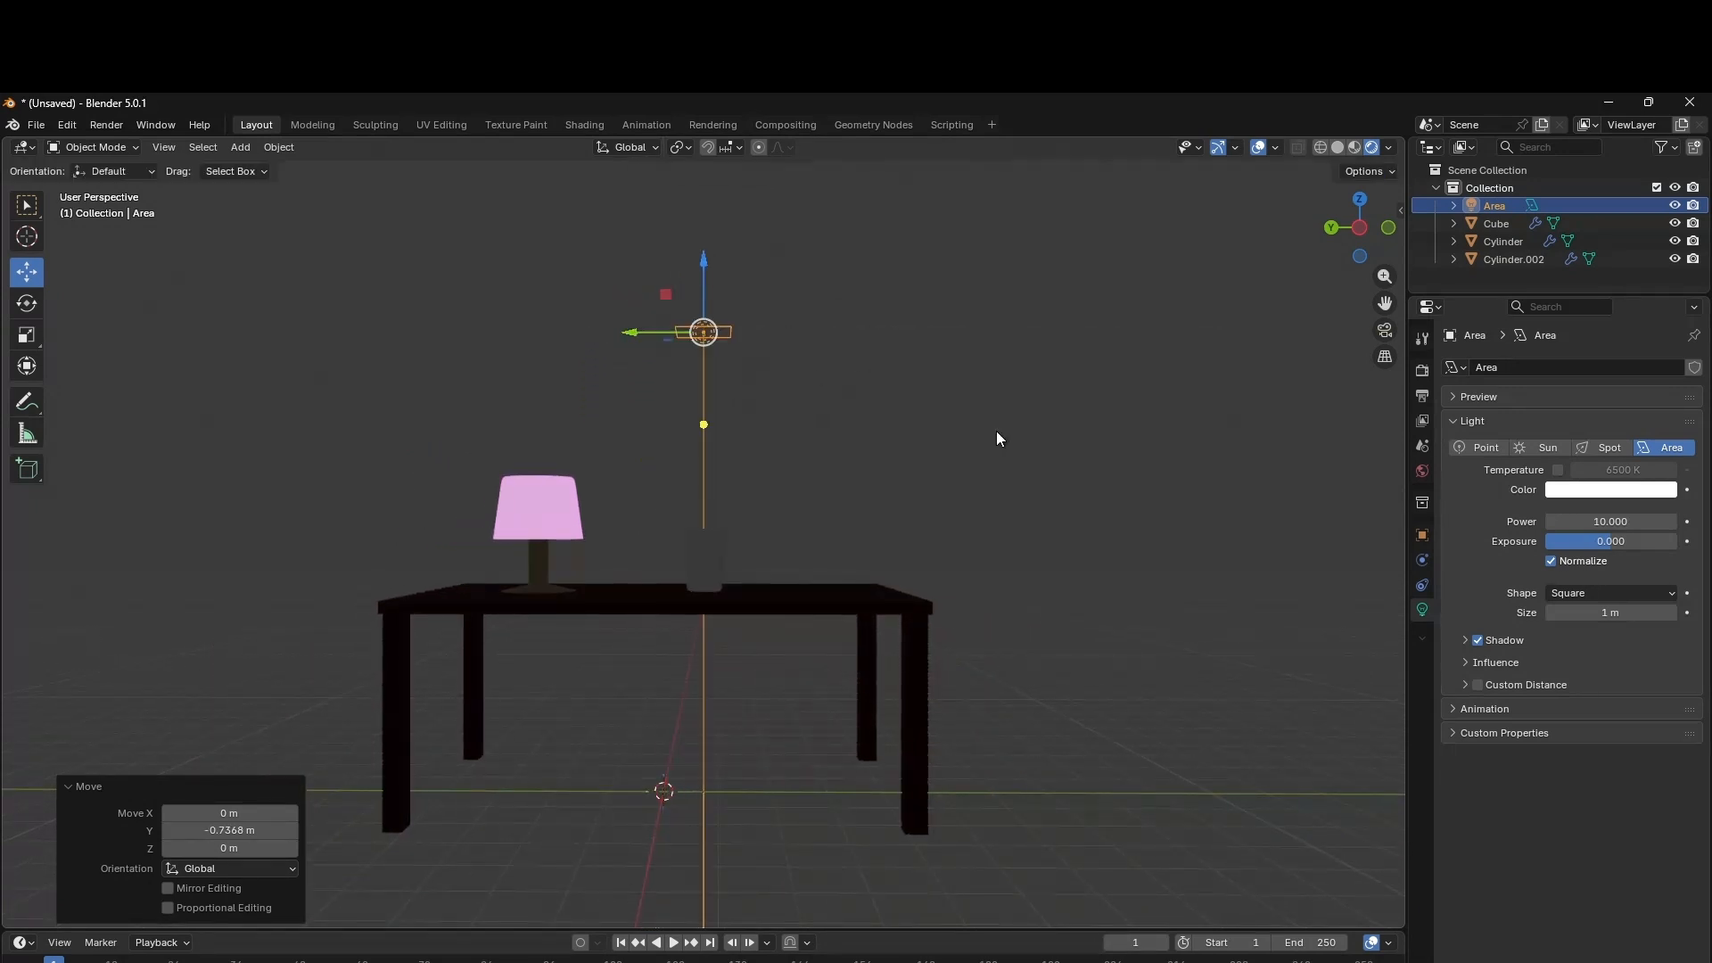
# Raise the area light's power to 250.
pyautogui.click(1614, 523)
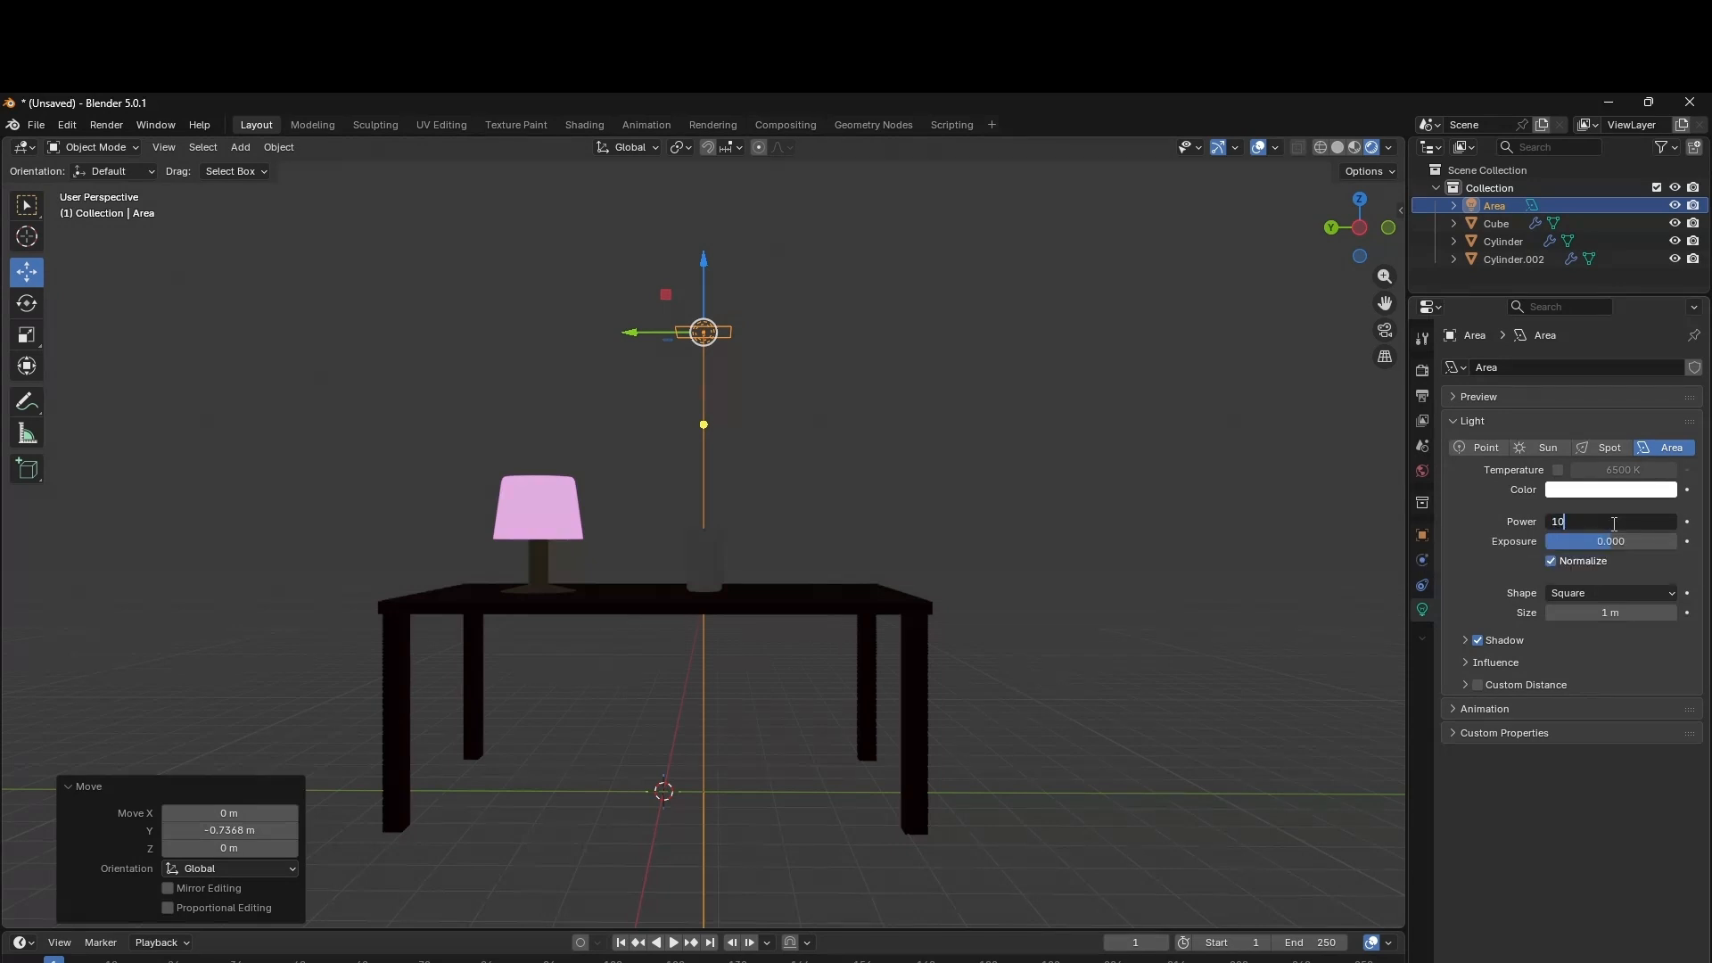
pyautogui.write('100')
pyautogui.press('Return')
pyautogui.click(1612, 523)
pyautogui.write('250')
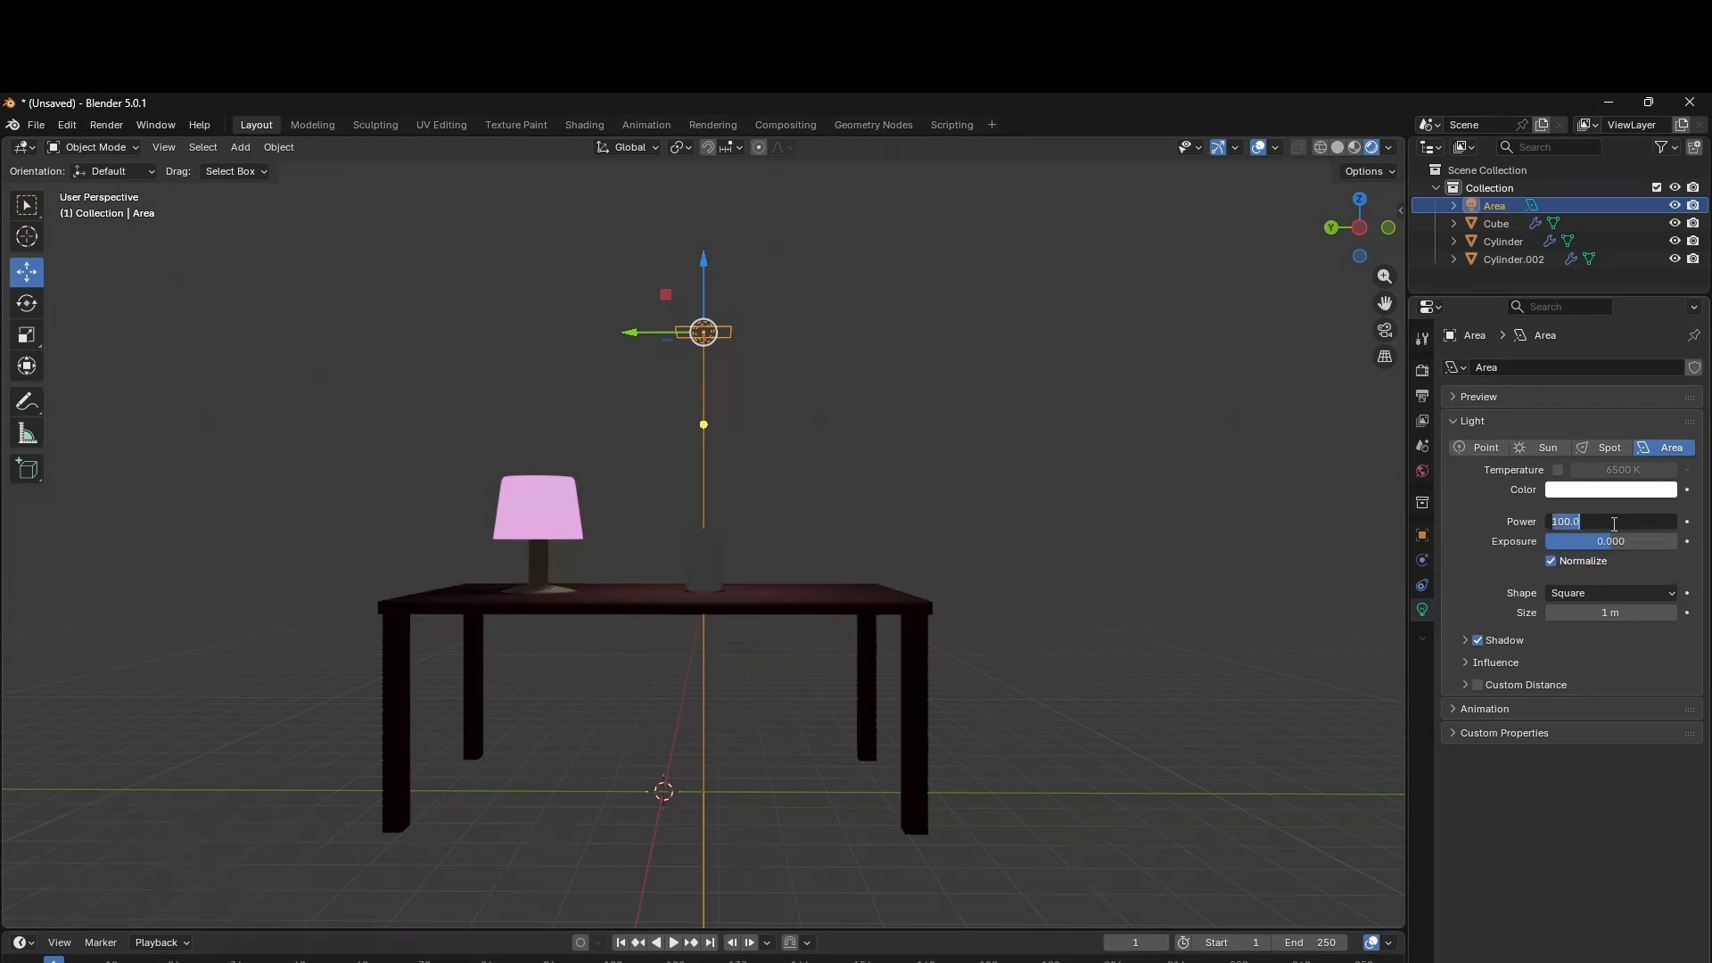
pyautogui.press('Return')
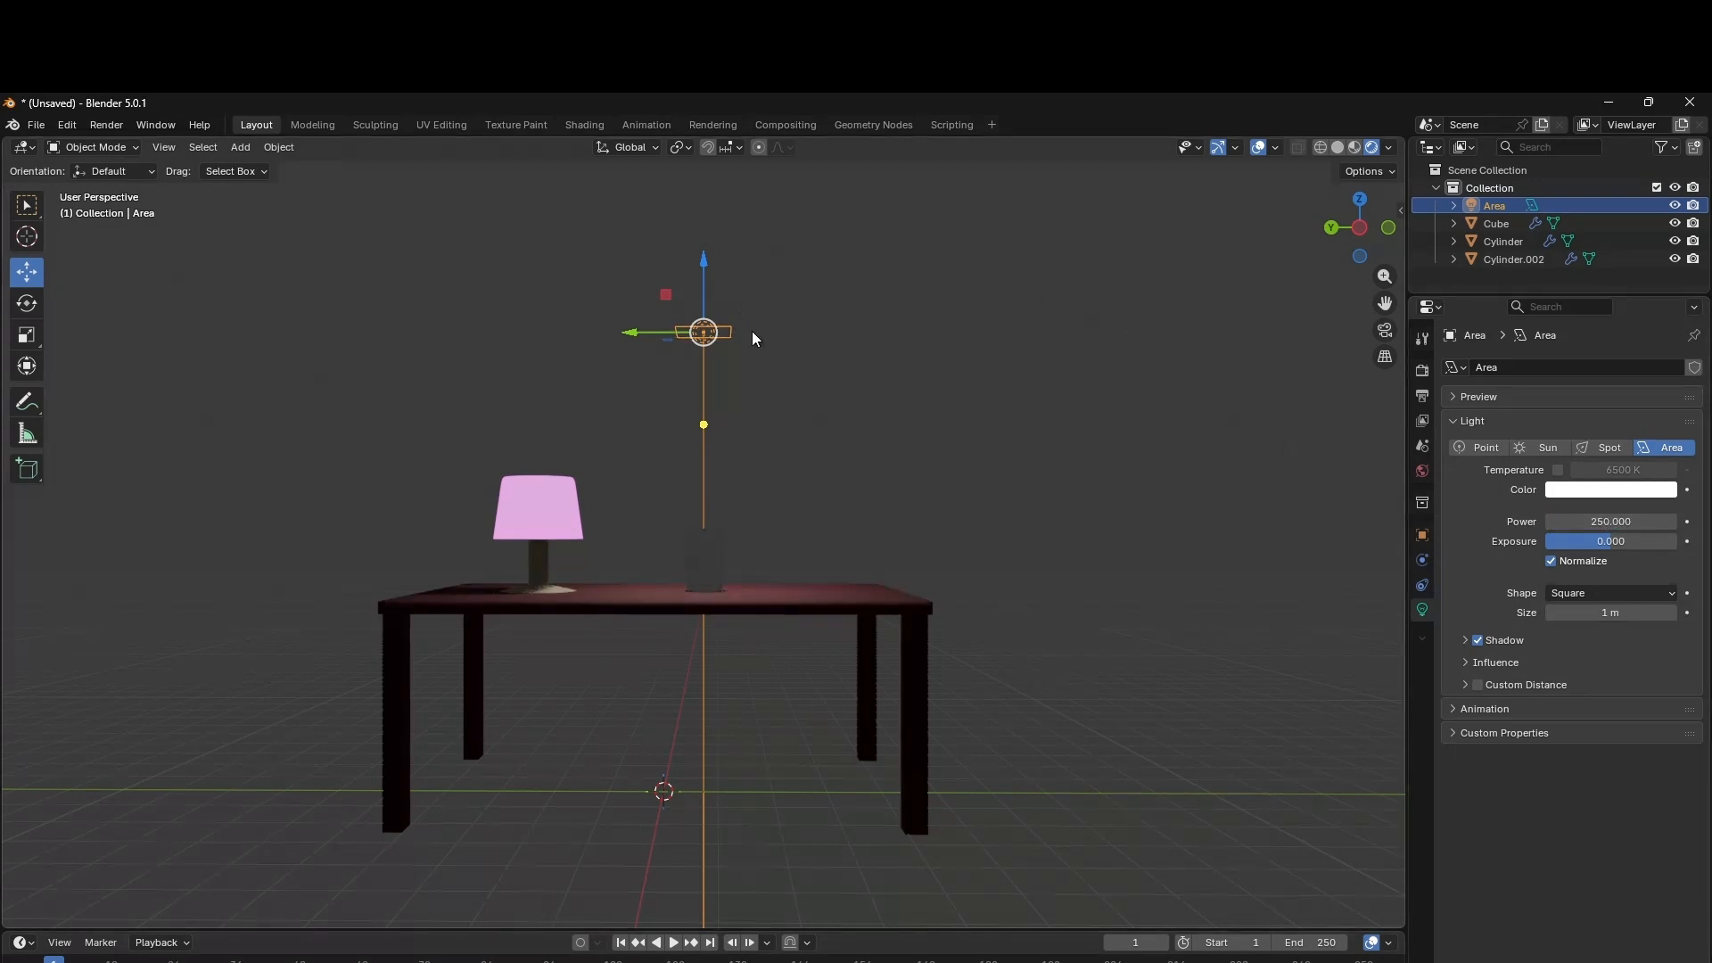
# Duplicate the area light about -2.24 m along Y and rotate the copy about 27.8° around X.
pyautogui.hotkey('shift', 'd')
pyautogui.press('y')
pyautogui.click(874, 334)
pyautogui.press('r')
pyautogui.press('x')
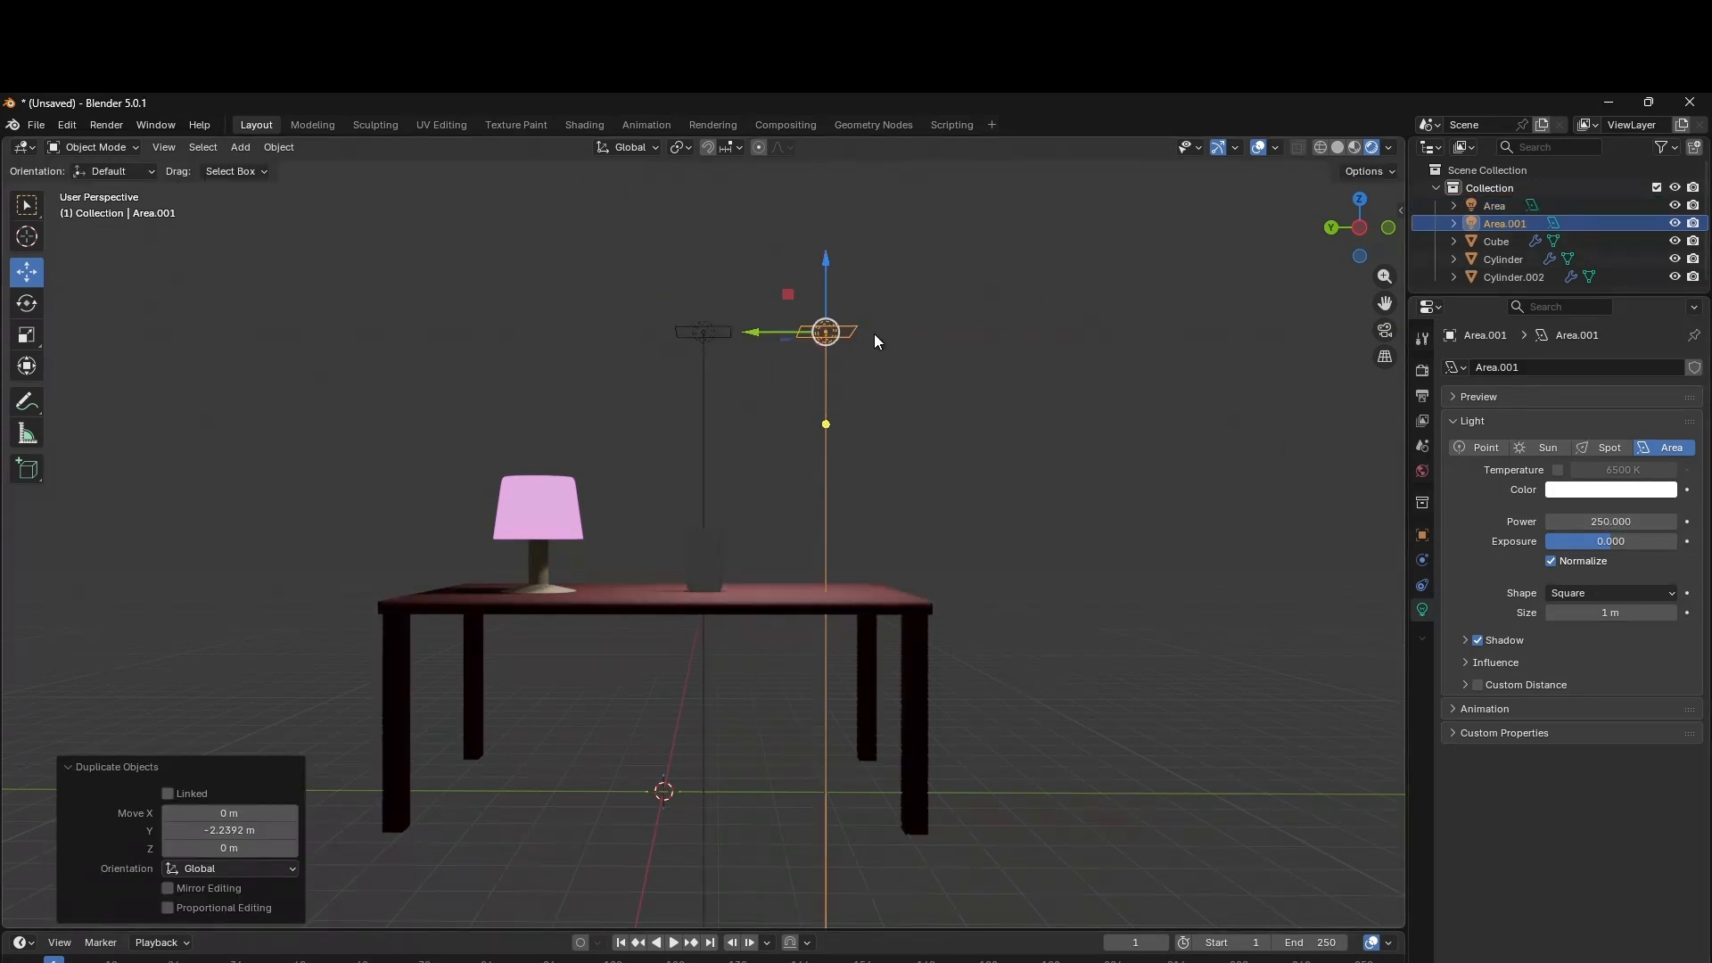
pyautogui.click(880, 362)
# Add a 2 m plane, raise it above the table and shift it about -0.4 m along Y.
pyautogui.moveTo(1359, 234)
pyautogui.mouseDown()
pyautogui.moveTo(919, 313)
pyautogui.moveTo(1301, 191)
pyautogui.moveTo(1355, 201)
pyautogui.mouseUp()
pyautogui.scroll(-2, 1273, 447)
pyautogui.hotkey('shift', 'a')
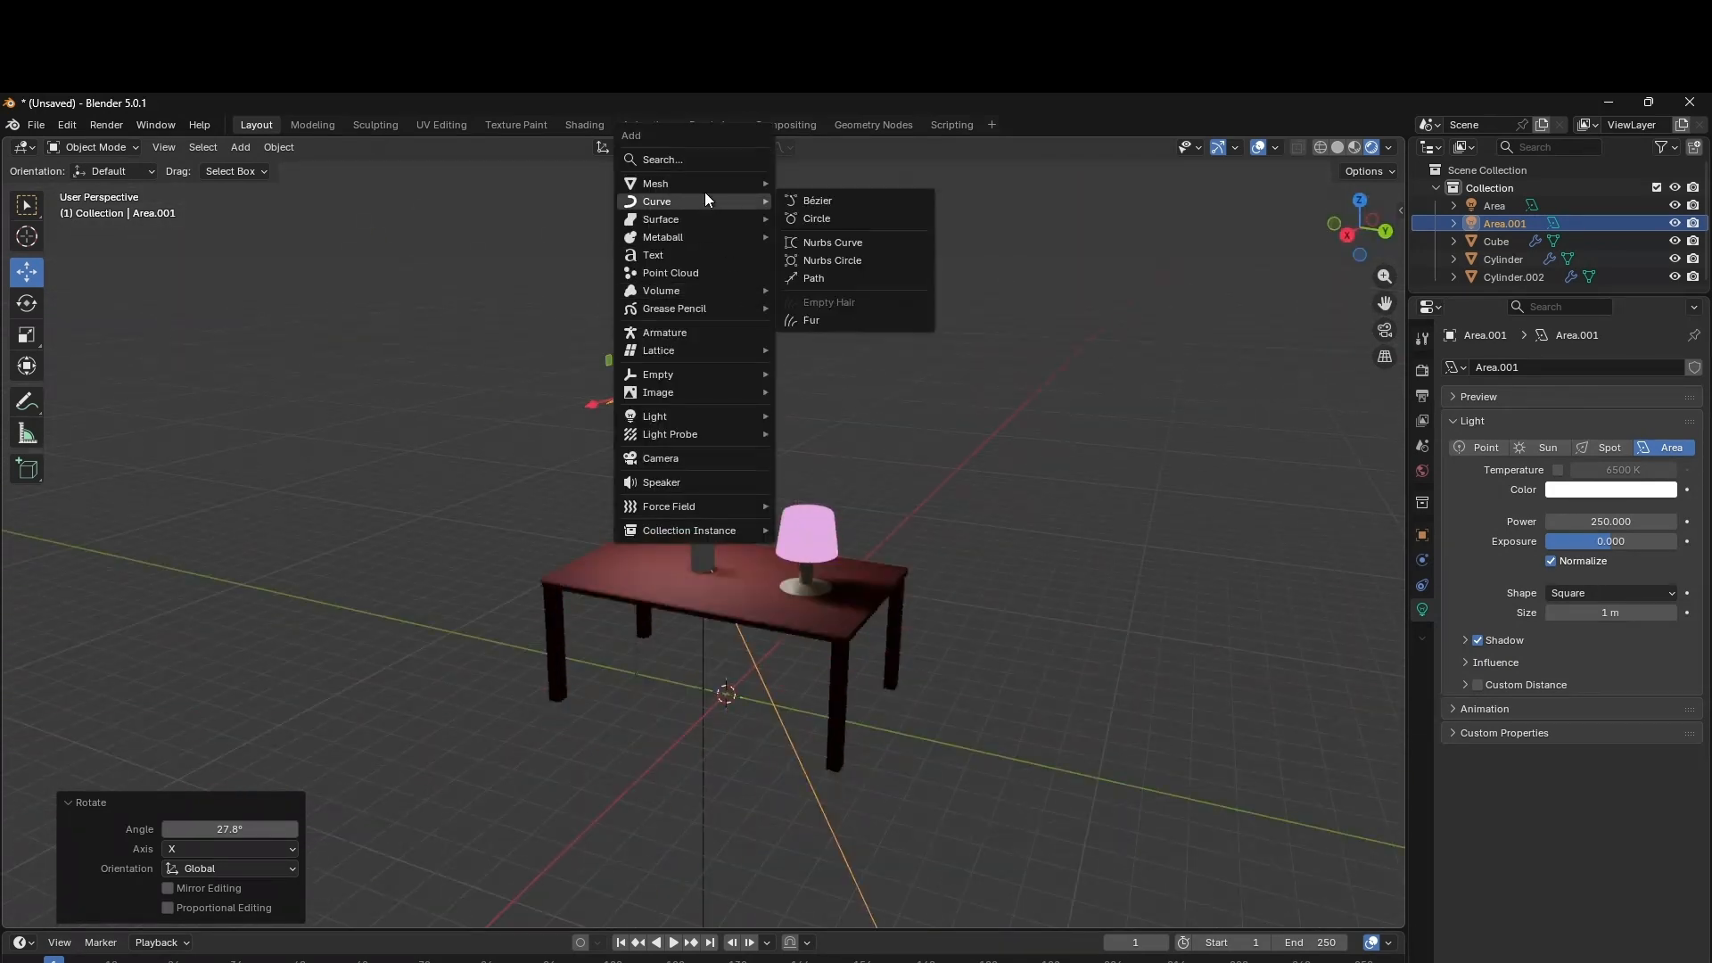
pyautogui.moveTo(708, 184)
pyautogui.click(816, 190)
pyautogui.press('g')
pyautogui.press('z')
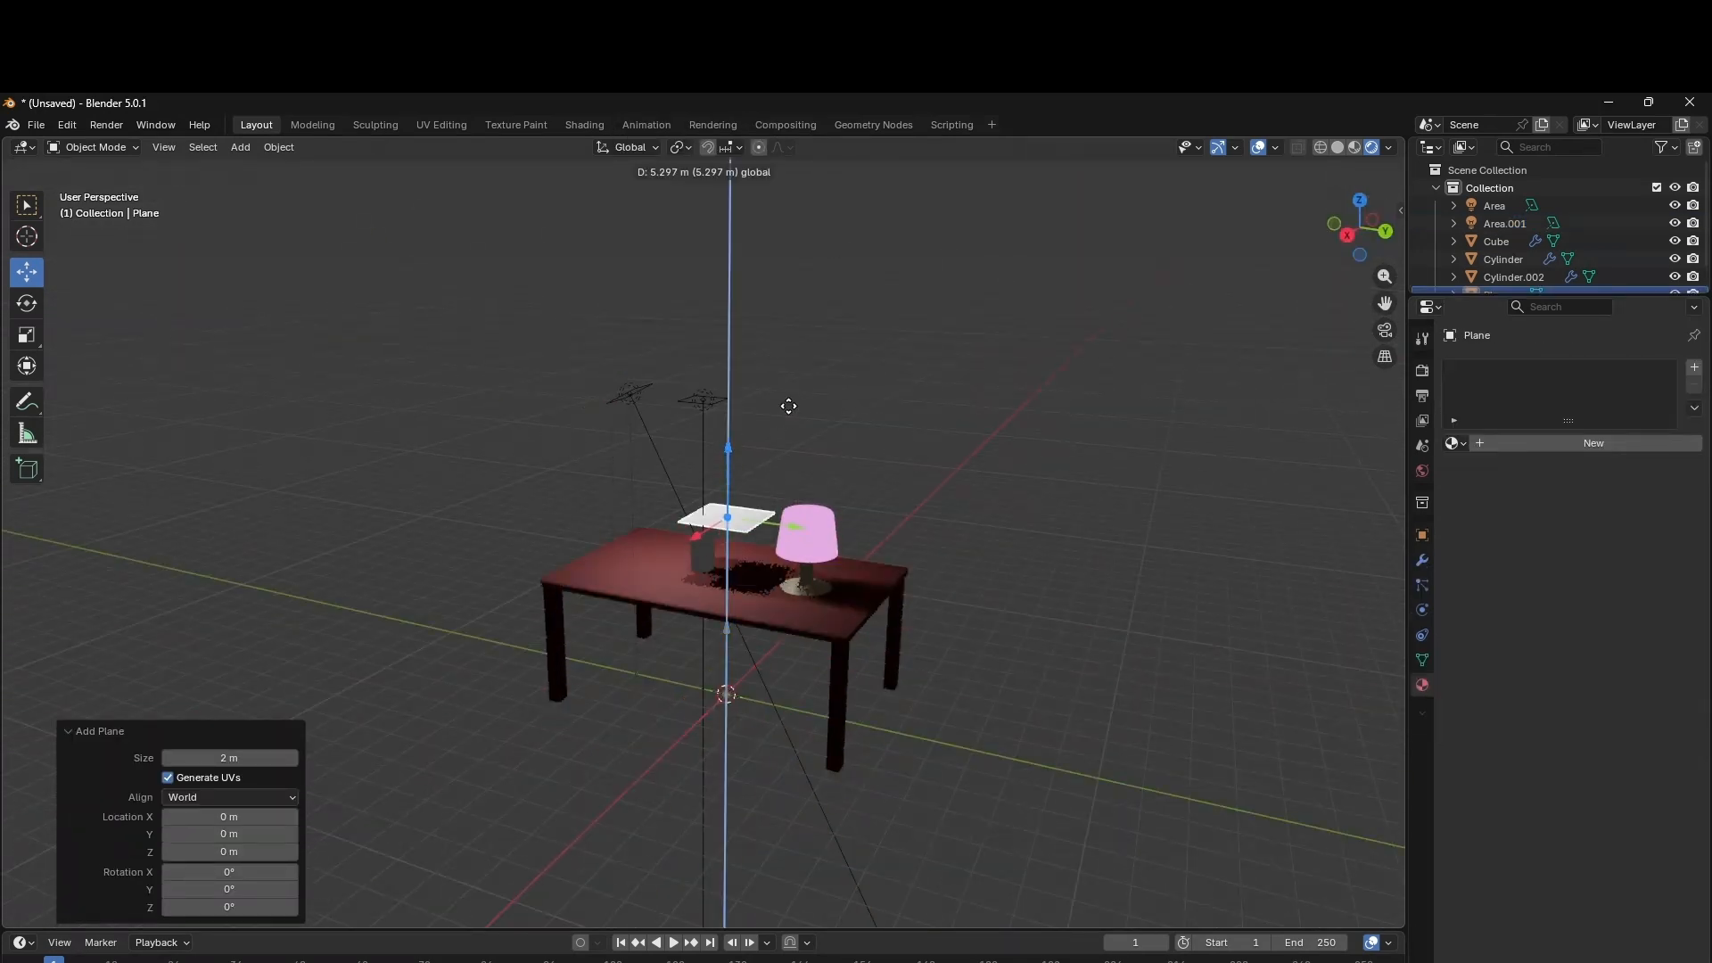
pyautogui.click(794, 410)
pyautogui.moveTo(729, 406); pyautogui.dragTo(747, 437)
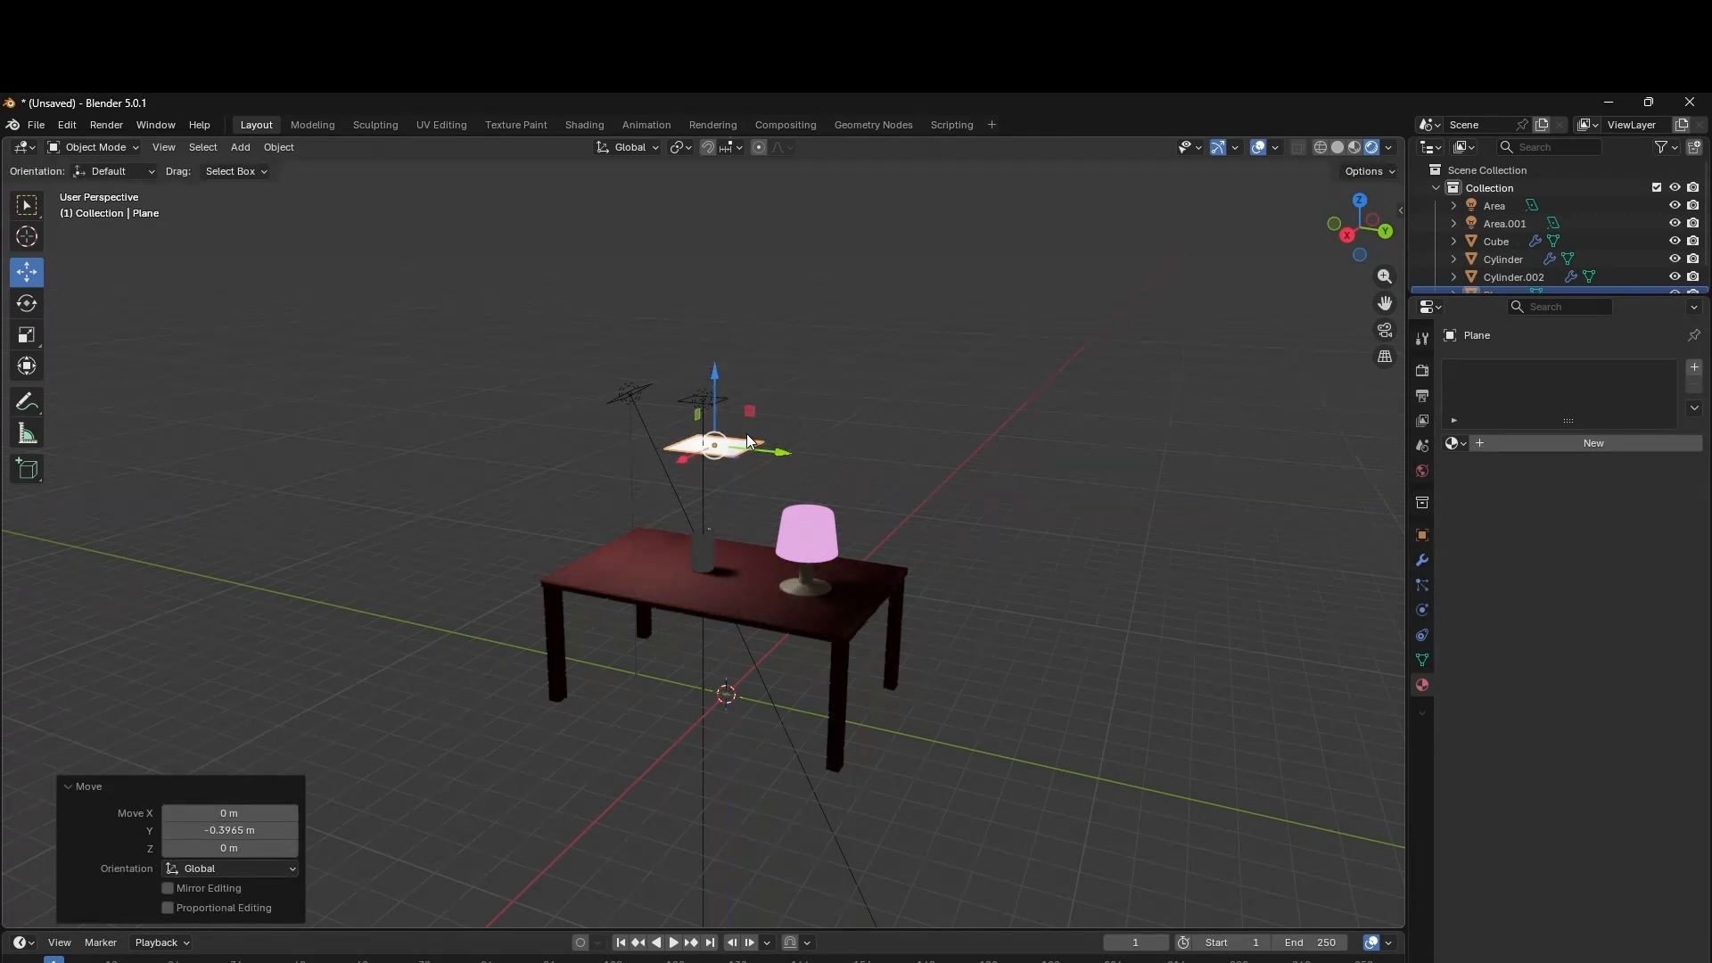
# Rotate the plane 90° around the global Y axis so it stands upright.
pyautogui.press('r')
pyautogui.press('y')
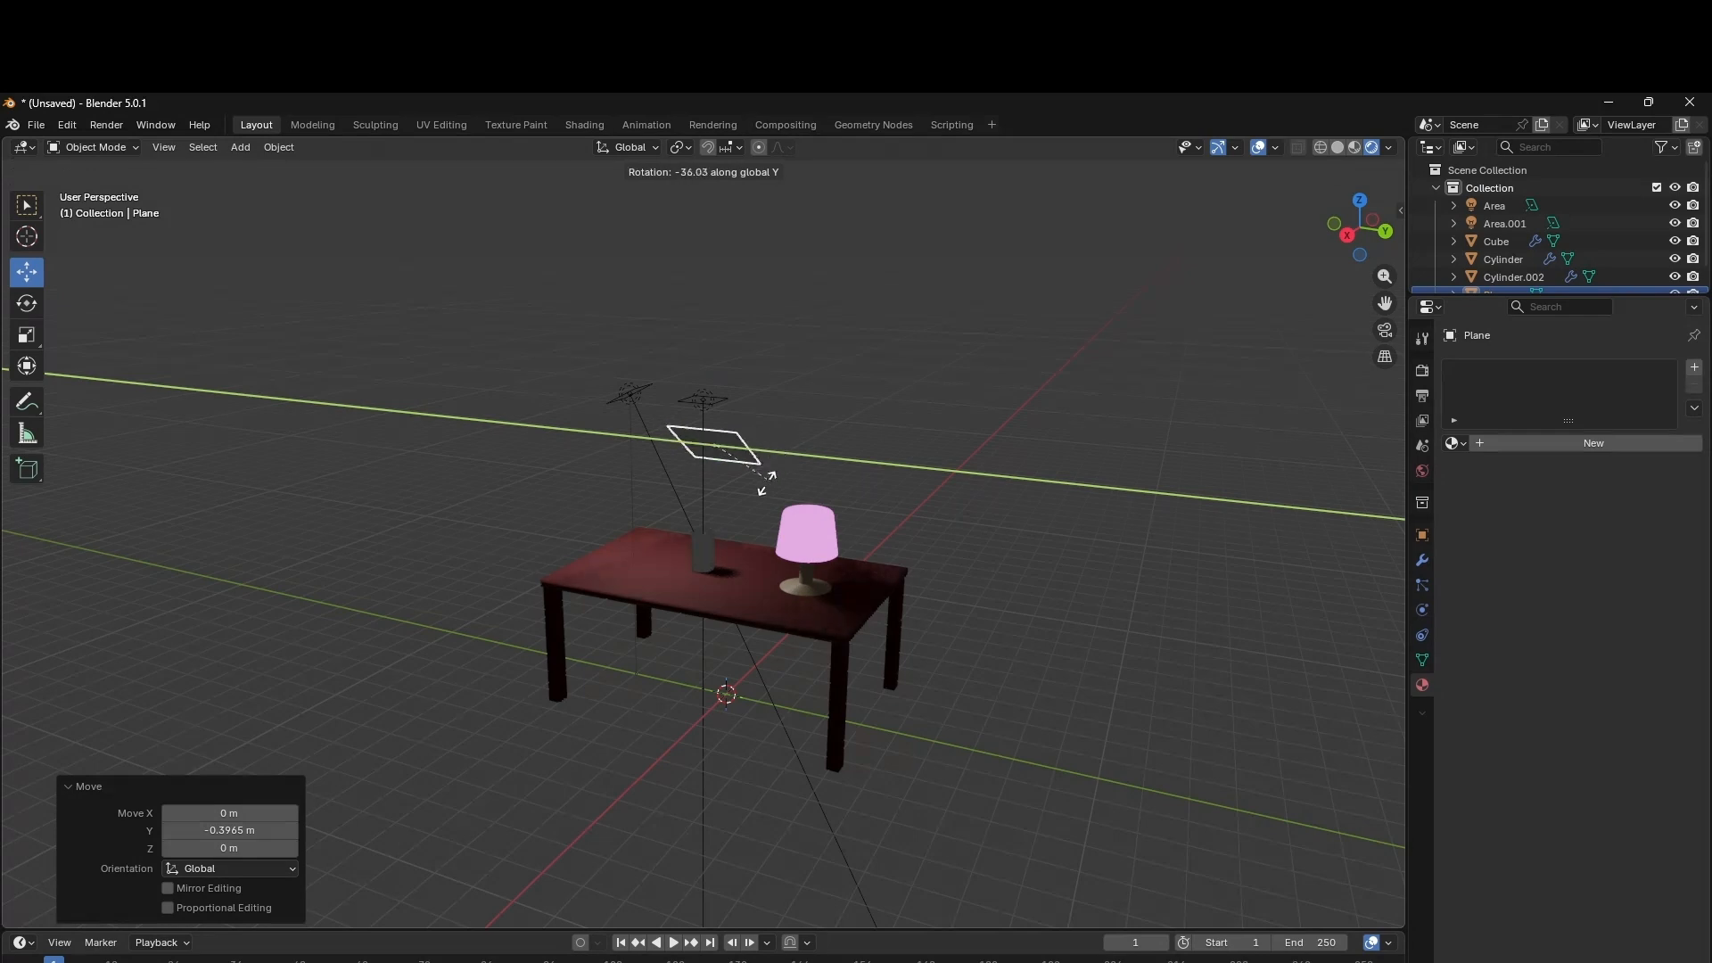
pyautogui.click(769, 477)
pyautogui.click(256, 831)
pyautogui.write('90')
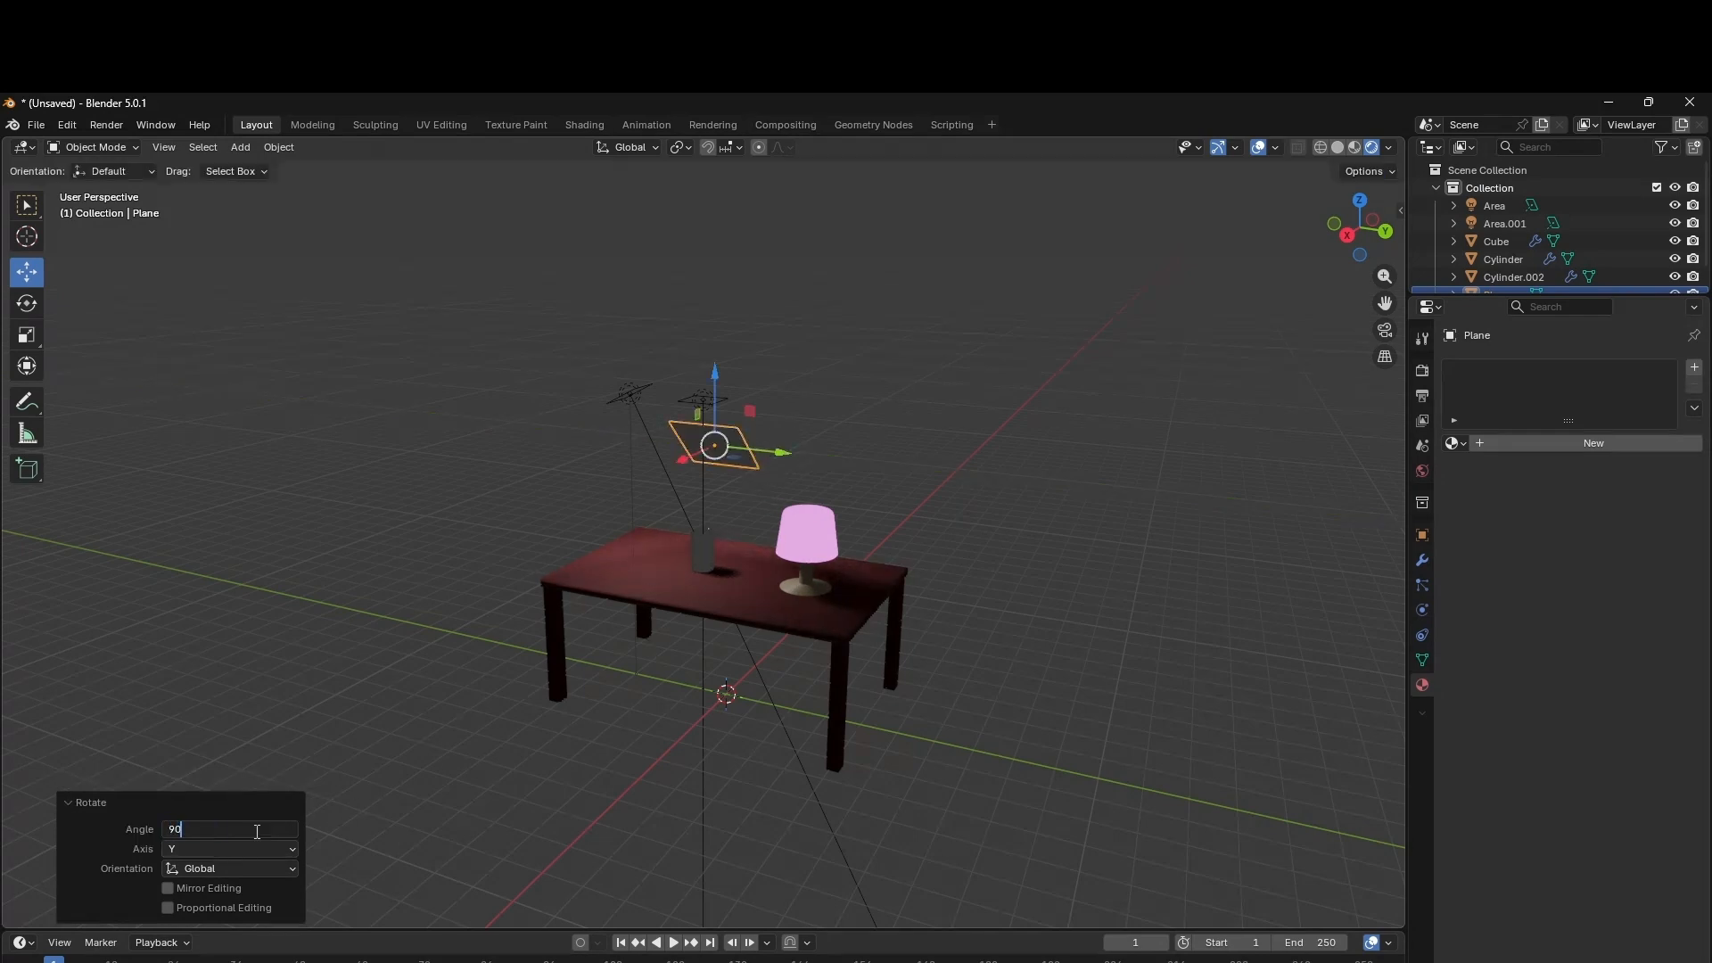
pyautogui.press('Return')
# Scale the upright plane by about 4.965 and move it about -2.85 m along X as a wall behind the table.
pyautogui.press('s')
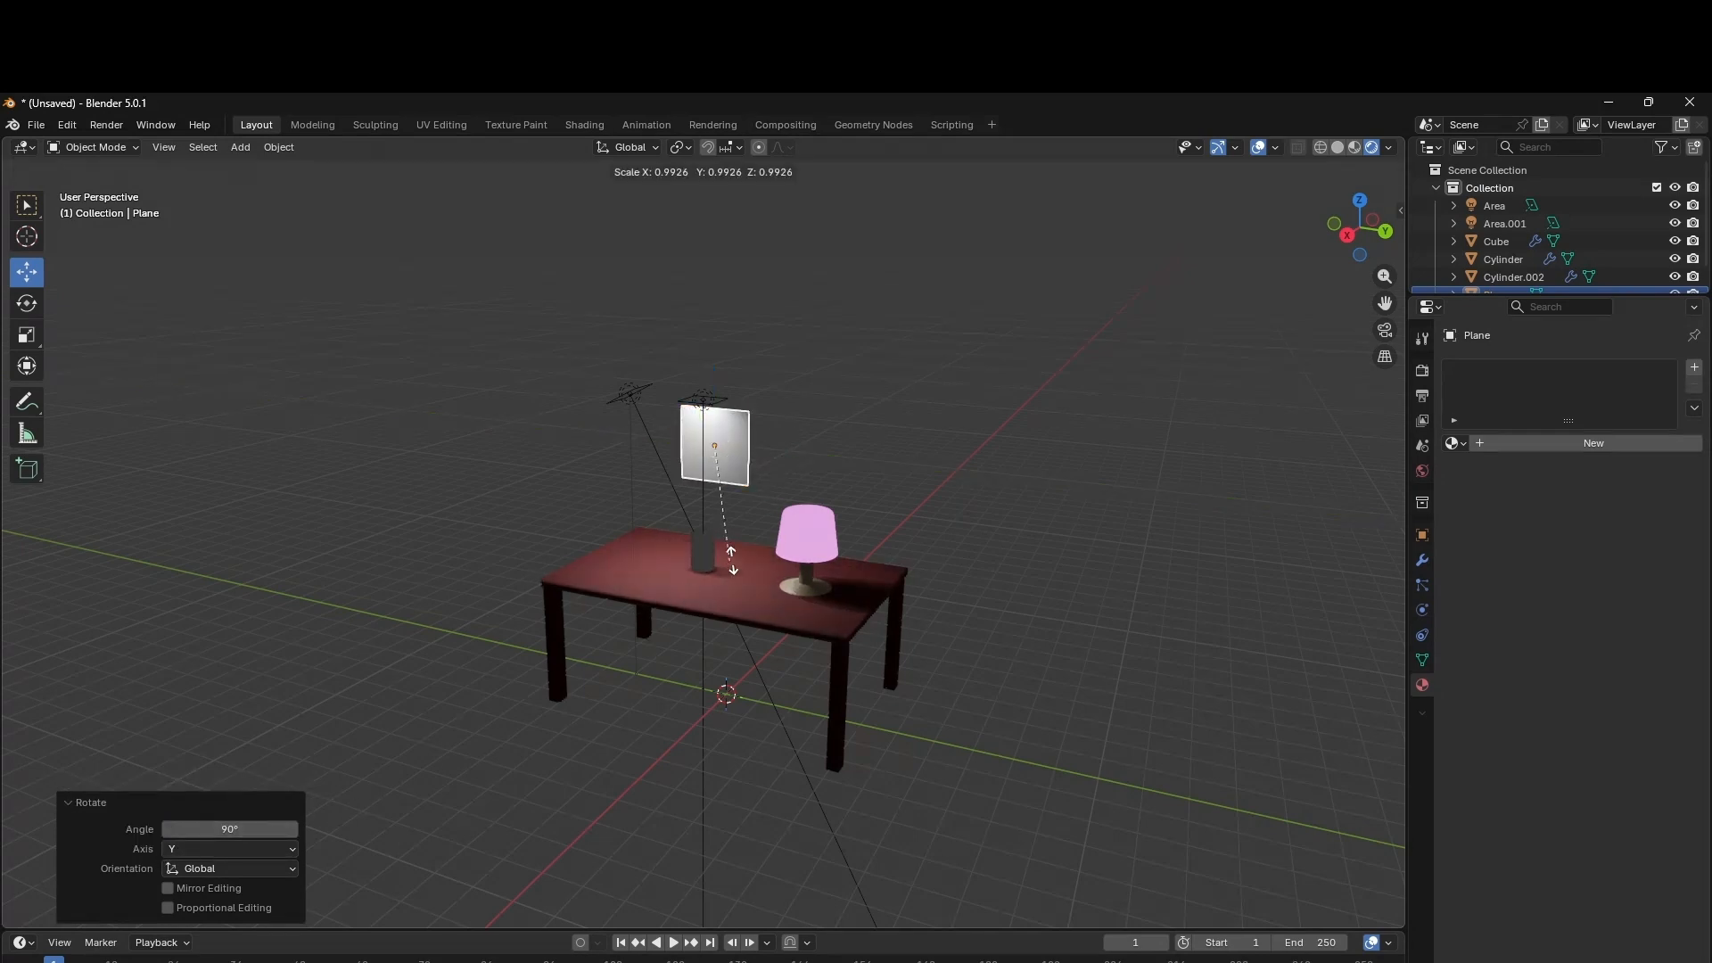
pyautogui.click(1149, 854)
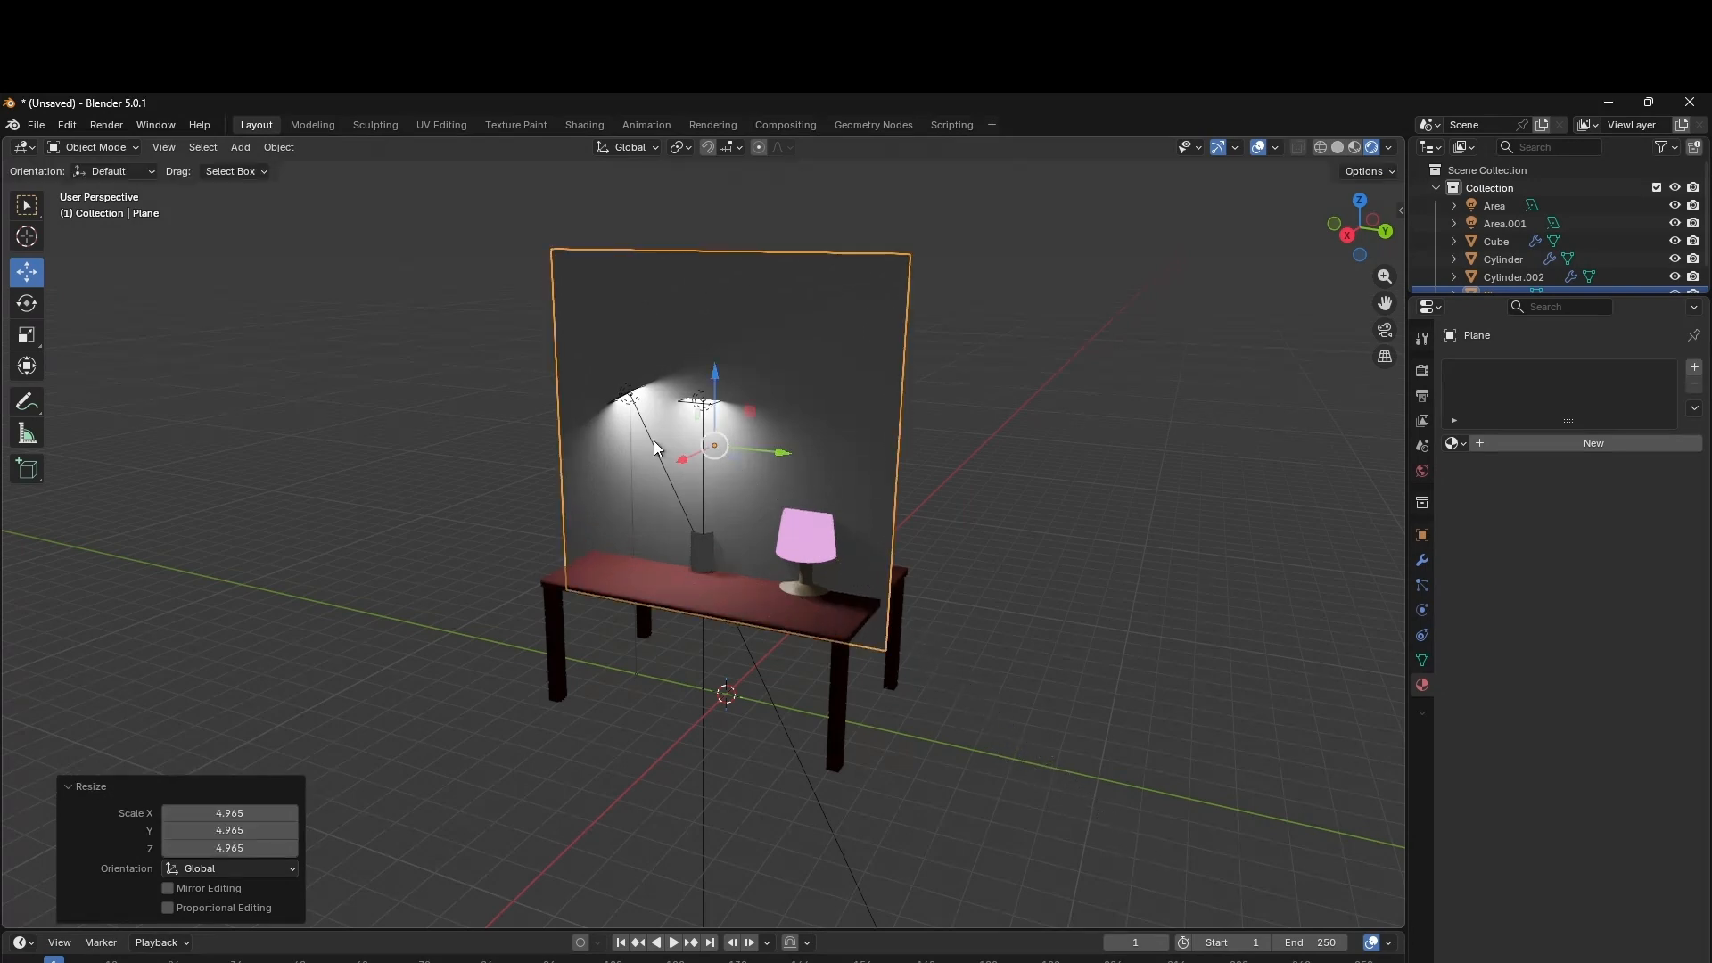
pyautogui.moveTo(691, 461); pyautogui.dragTo(820, 418)
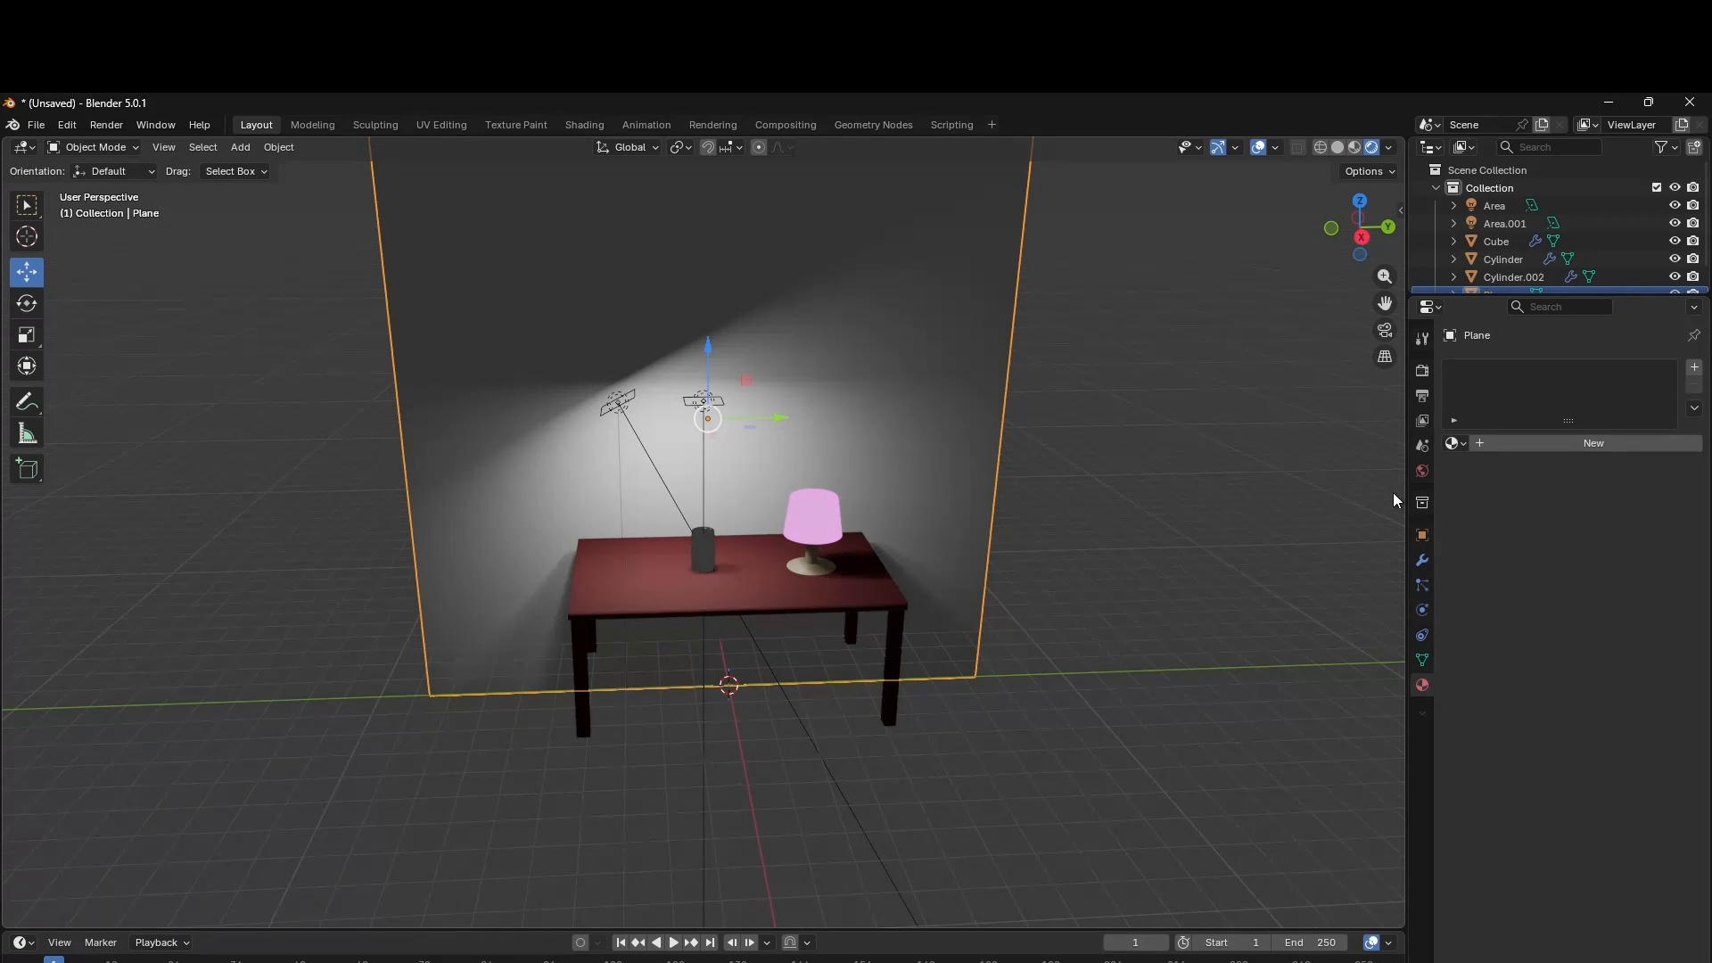
# Give the wall a new material with a light peach base color.
pyautogui.click(1482, 441)
pyautogui.click(1585, 555)
pyautogui.click(1573, 335)
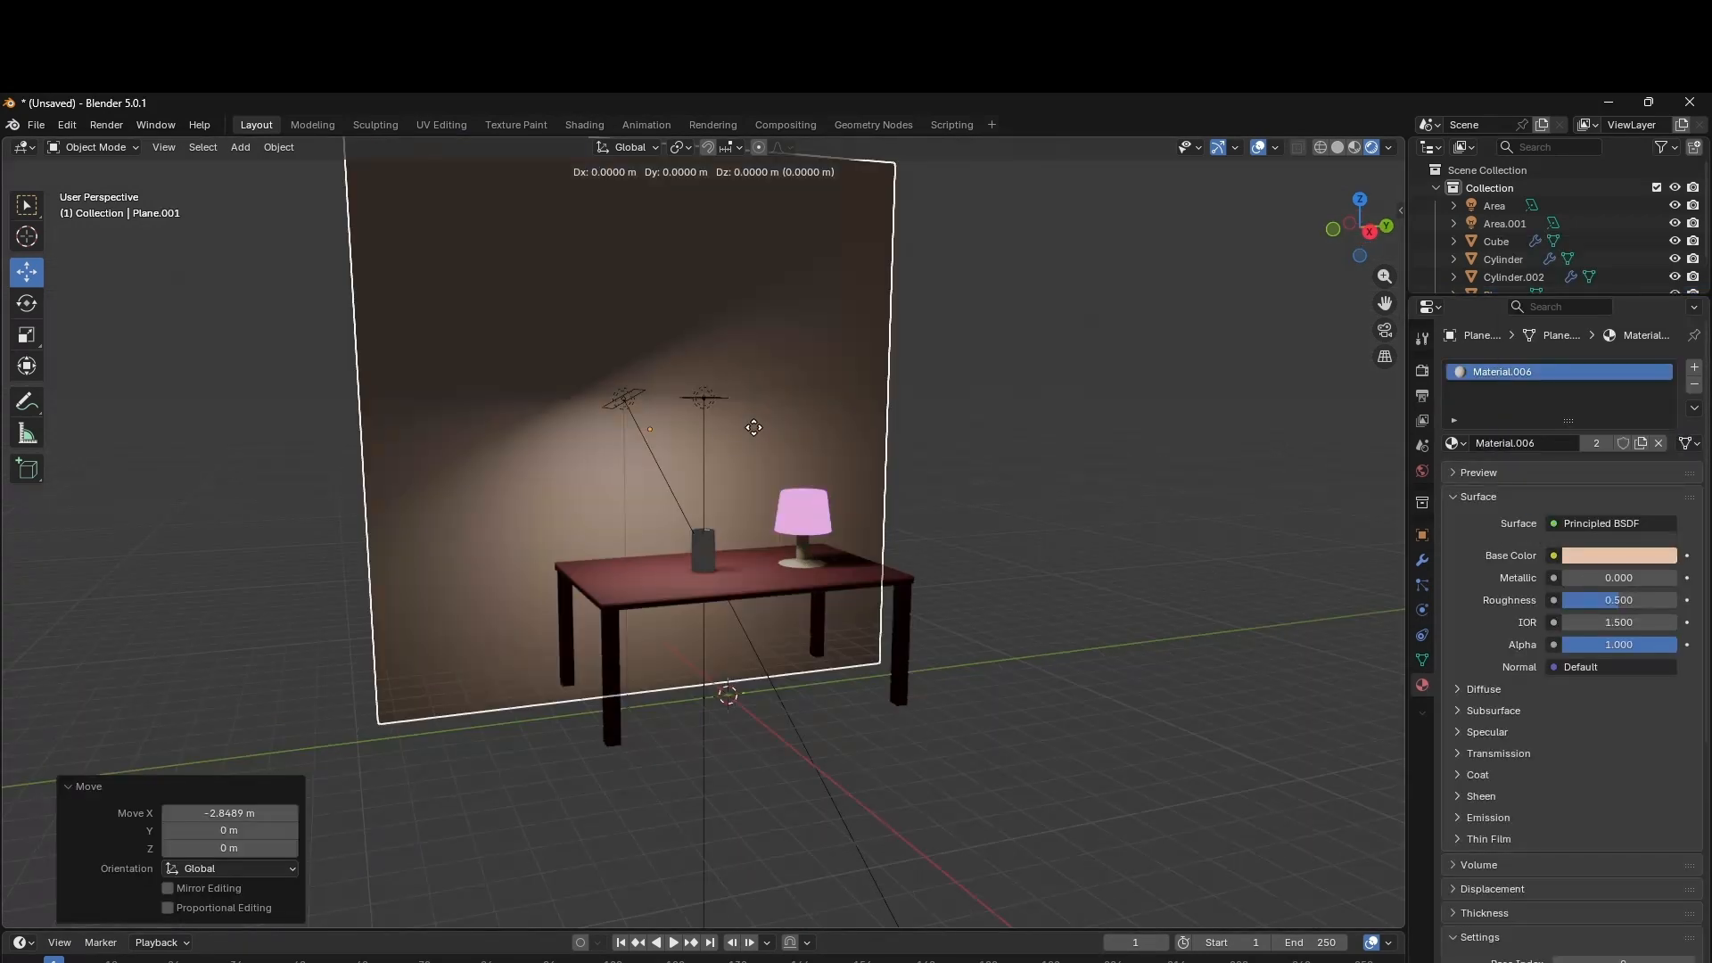
# Make a duplicate of the wall and rotate it 90° around the Z axis.
pyautogui.press('r')
pyautogui.press('z')
pyautogui.click(654, 504)
pyautogui.click(251, 829)
pyautogui.write('9')
pyautogui.press('Return')
# Move the rotated wall to the lamp side of the table so both walls meet in a corner.
pyautogui.moveTo(721, 428); pyautogui.dragTo(1023, 420)
pyautogui.click(1359, 200)
pyautogui.moveTo(1360, 219); pyautogui.dragTo(1359, 204)
pyautogui.moveTo(653, 261); pyautogui.dragTo(879, 265)
pyautogui.click(1357, 242)
pyautogui.moveTo(1040, 476); pyautogui.dragTo(979, 477)
# Duplicate the side wall, rotate the copy 90° around Y and lower it beneath the table as a floor.
pyautogui.hotkey('shift', 'd')
pyautogui.press('r')
pyautogui.press('y')
pyautogui.click(262, 827)
pyautogui.write('90')
pyautogui.press('Return')
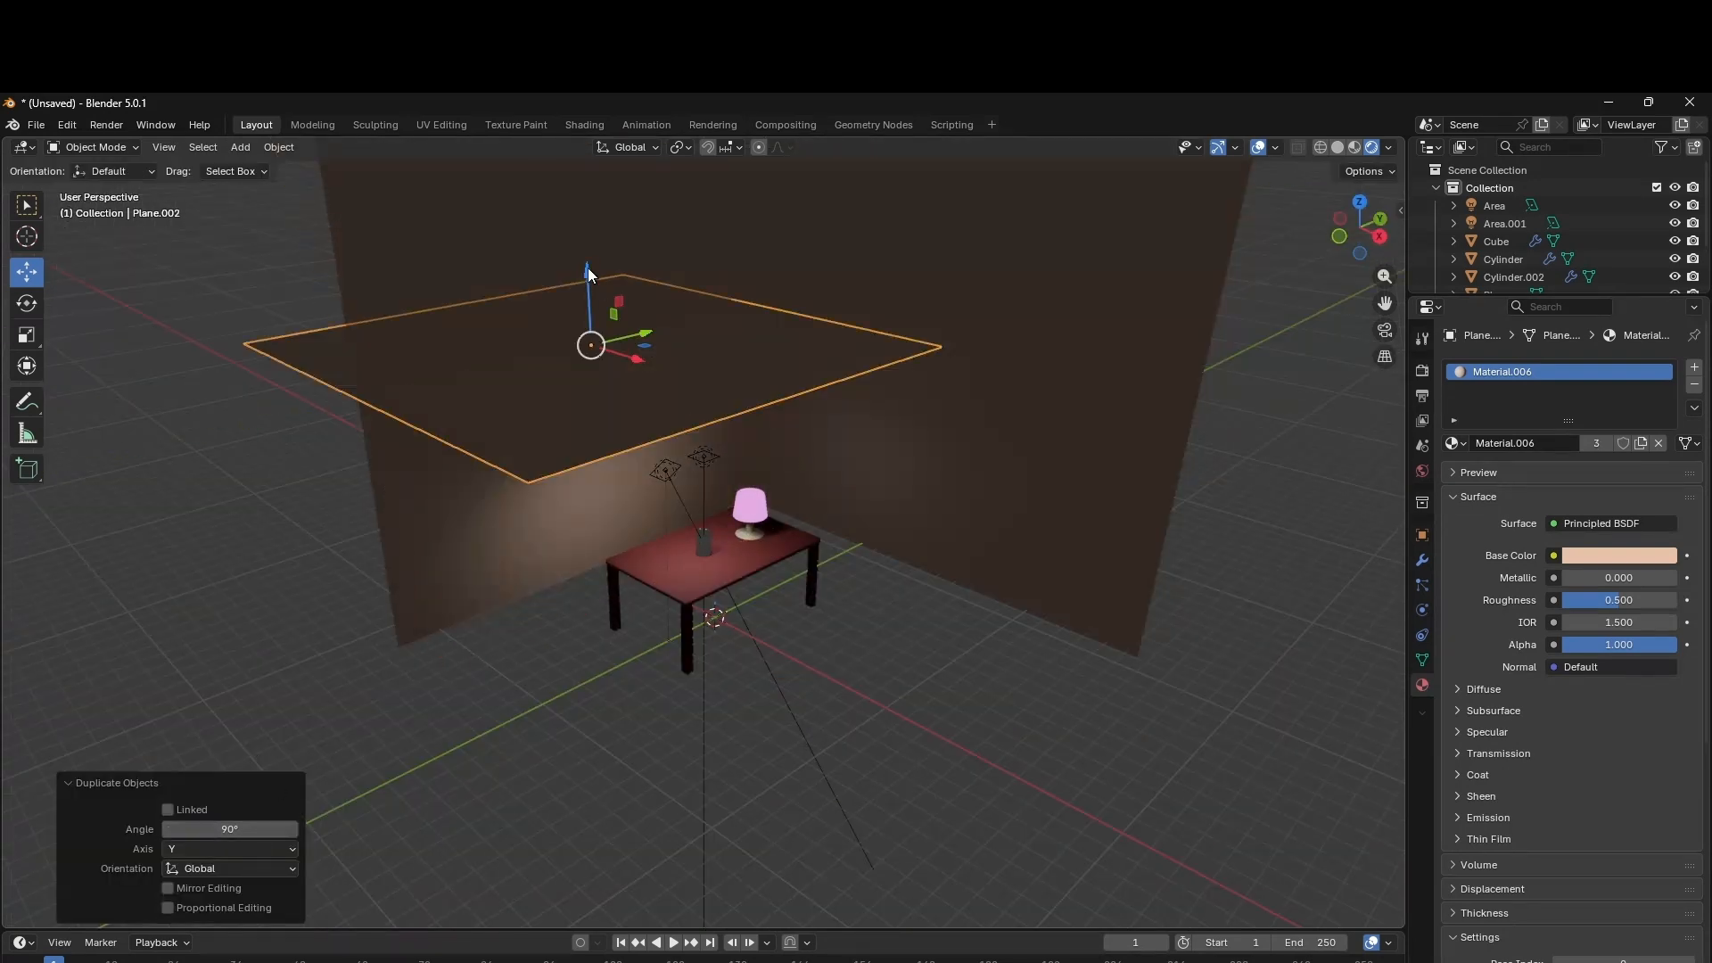
pyautogui.moveTo(587, 272); pyautogui.dragTo(599, 510)
pyautogui.click(1379, 236)
pyautogui.moveTo(713, 602); pyautogui.dragTo(719, 560)
# Change the base color of the wall material from peach to teal.
pyautogui.moveTo(343, 508); pyautogui.dragTo(535, 678, button='middle')
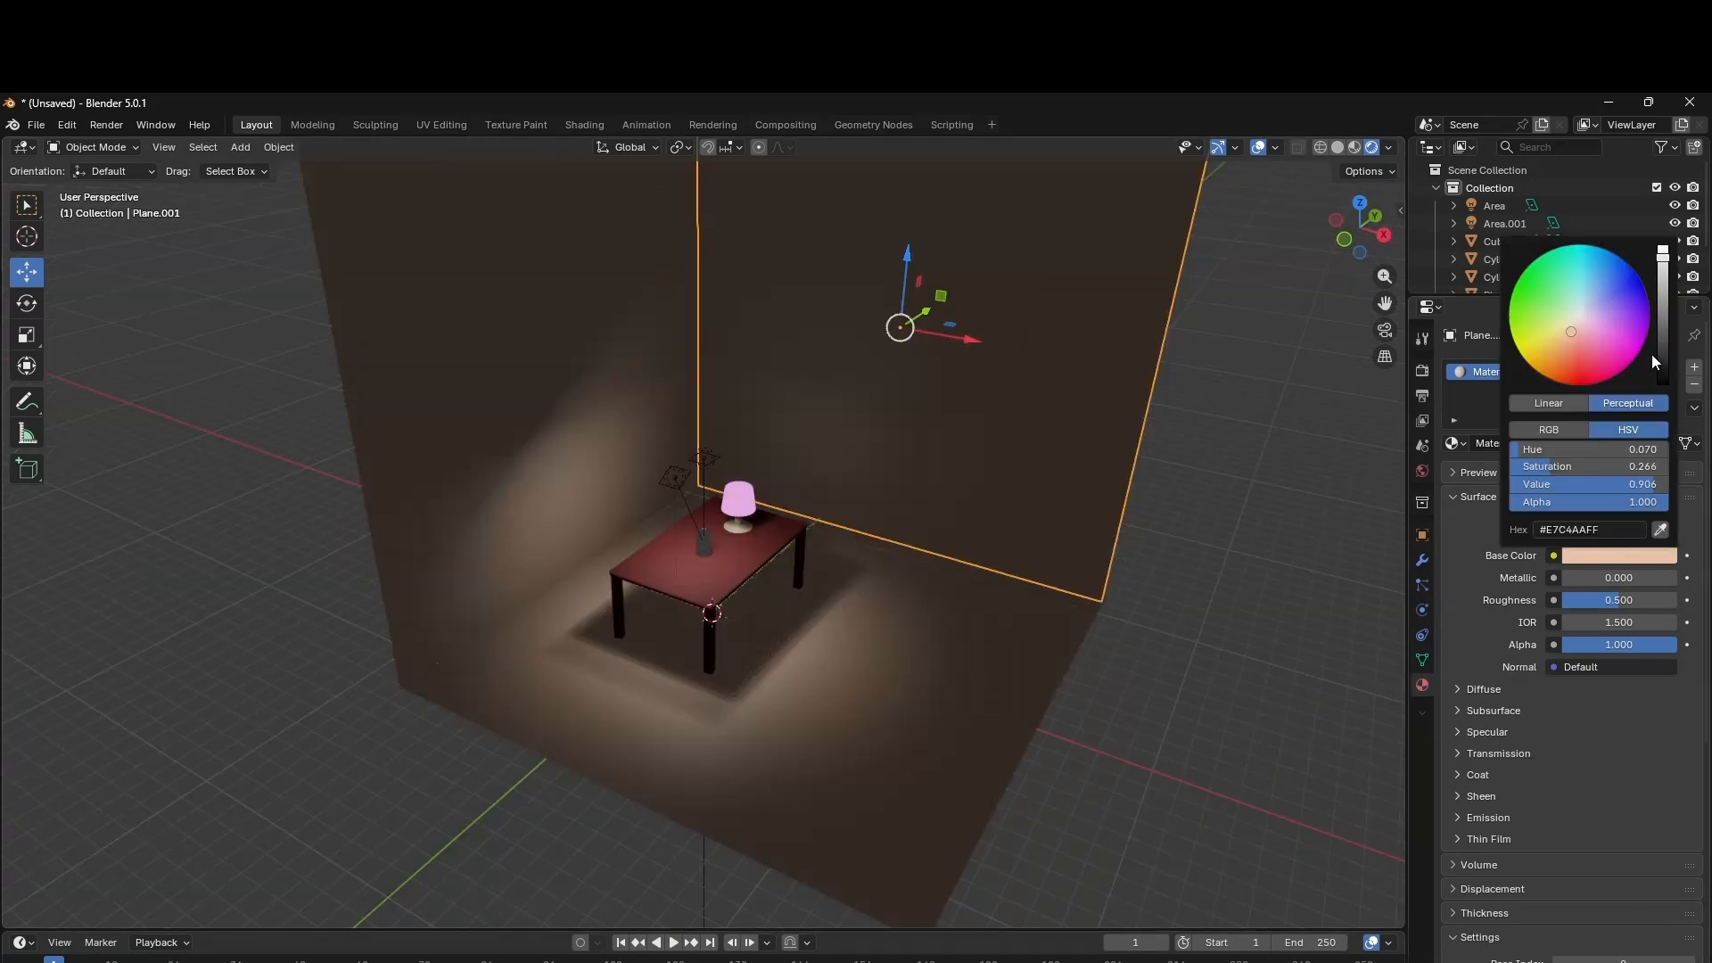
pyautogui.click(1662, 283)
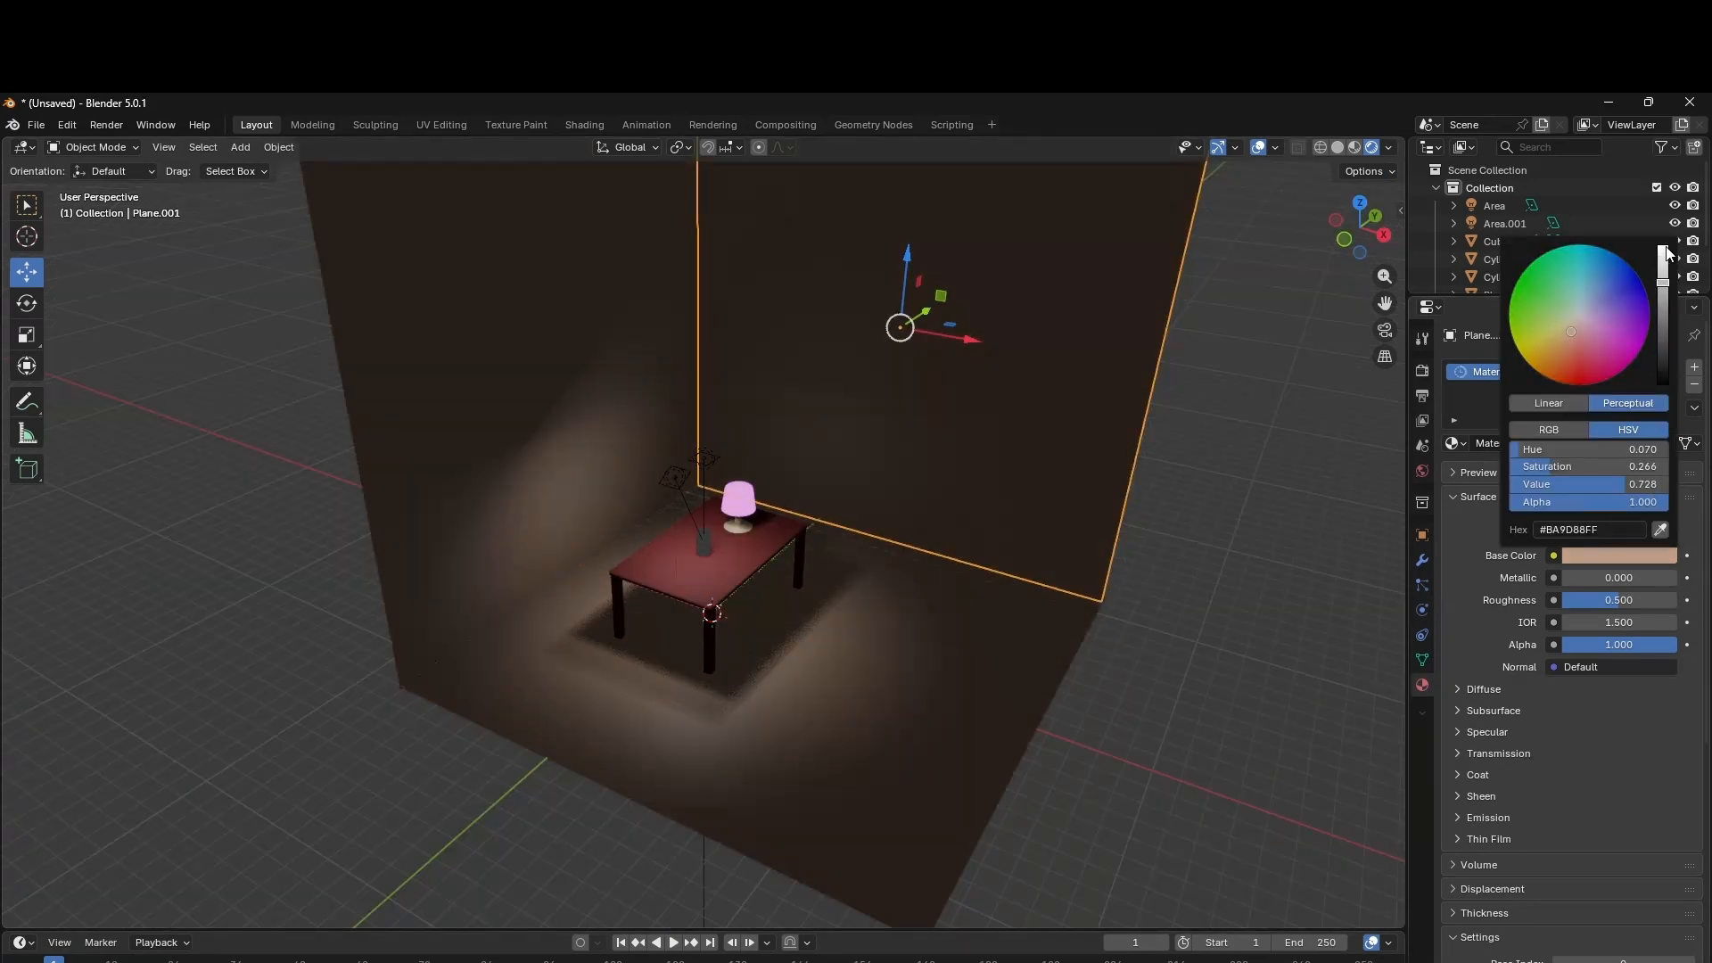
pyautogui.click(1665, 253)
pyautogui.click(1571, 318)
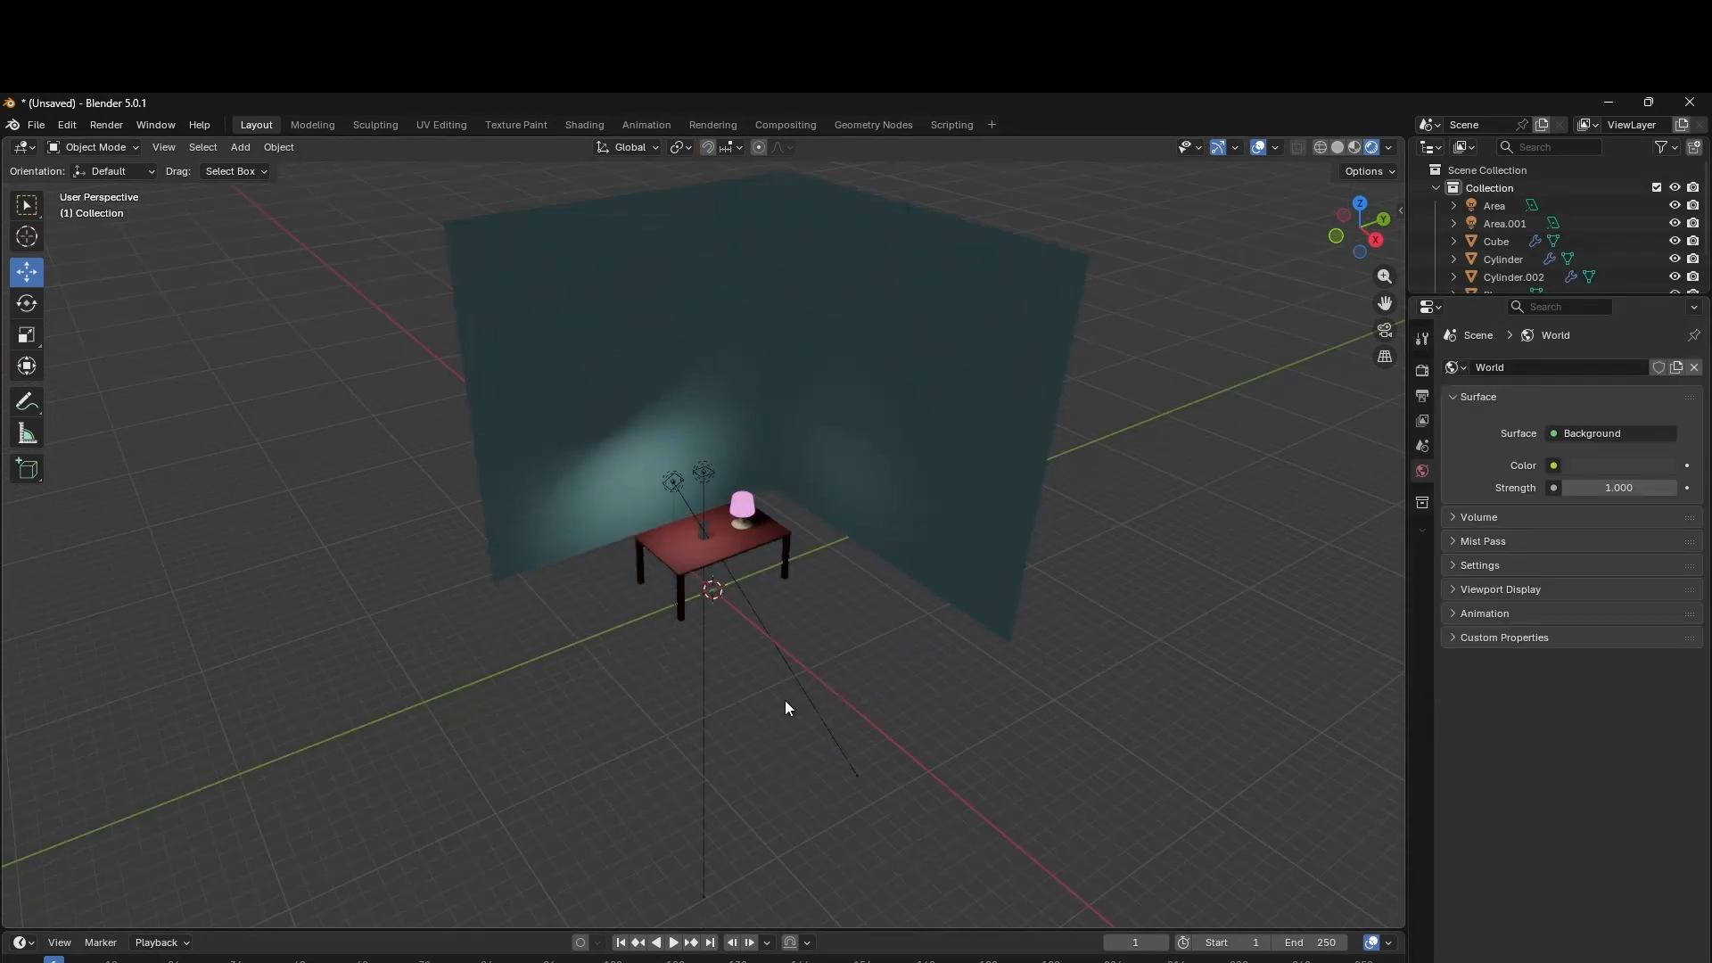
# Add a new plane at the world origin and scale it up into a floor under the table.
pyautogui.hotkey('shift', 'a')
pyautogui.moveTo(769, 642)
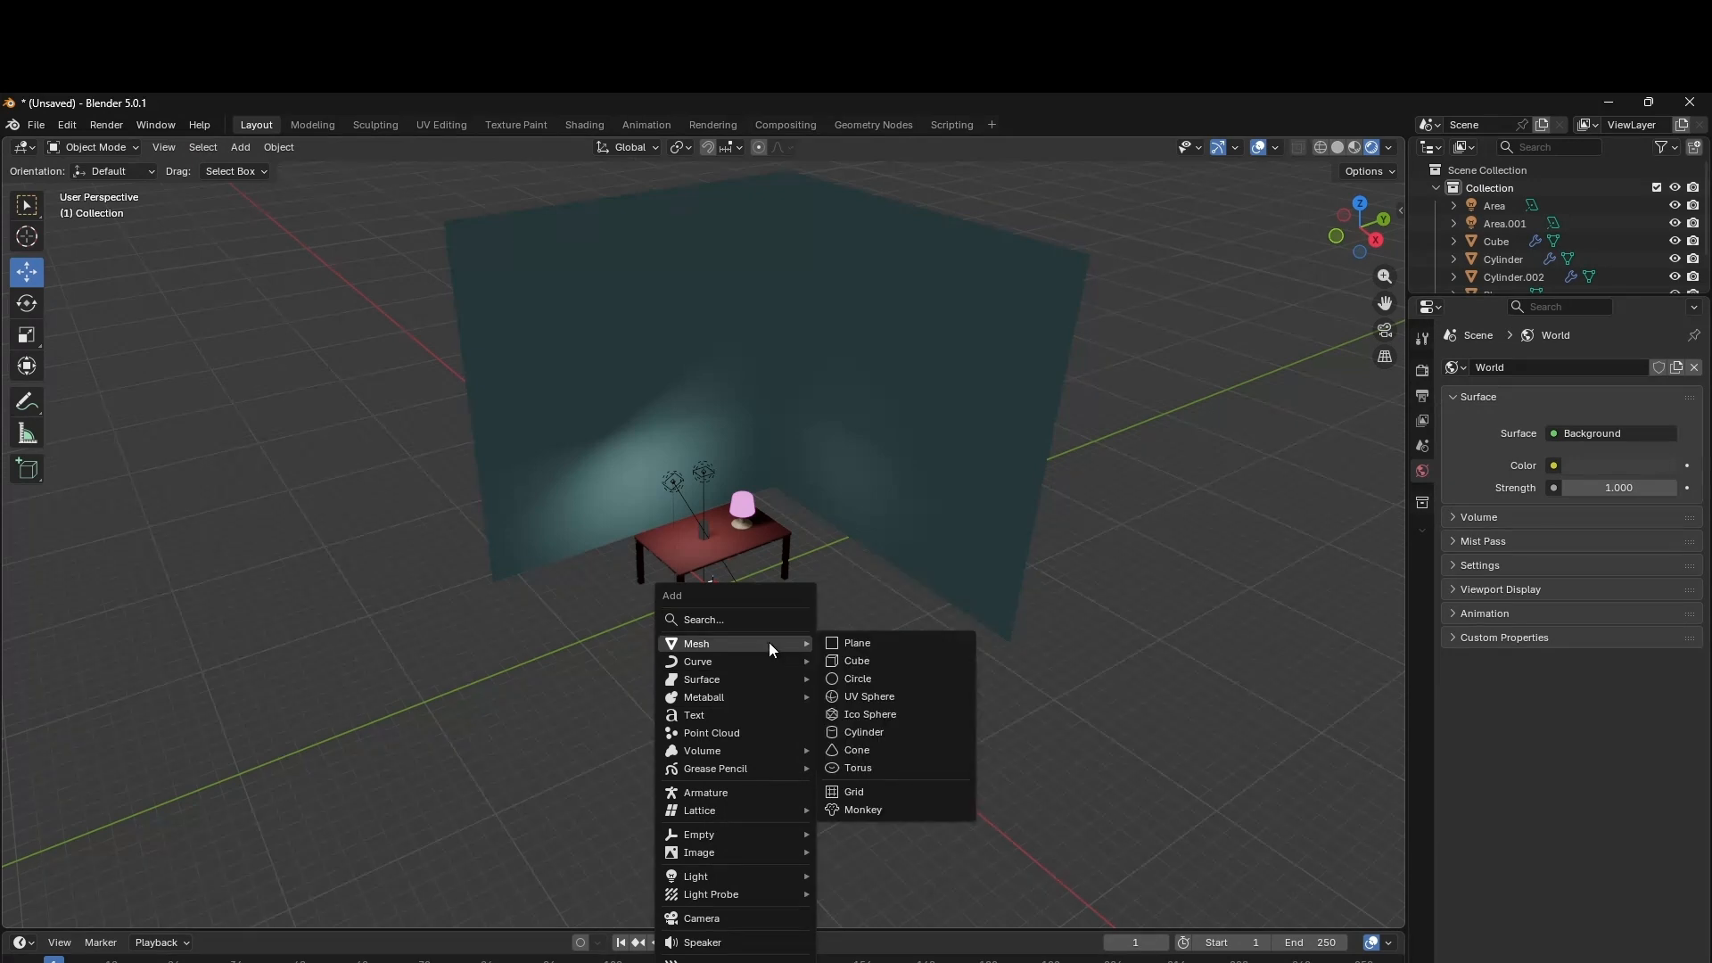
pyautogui.click(843, 643)
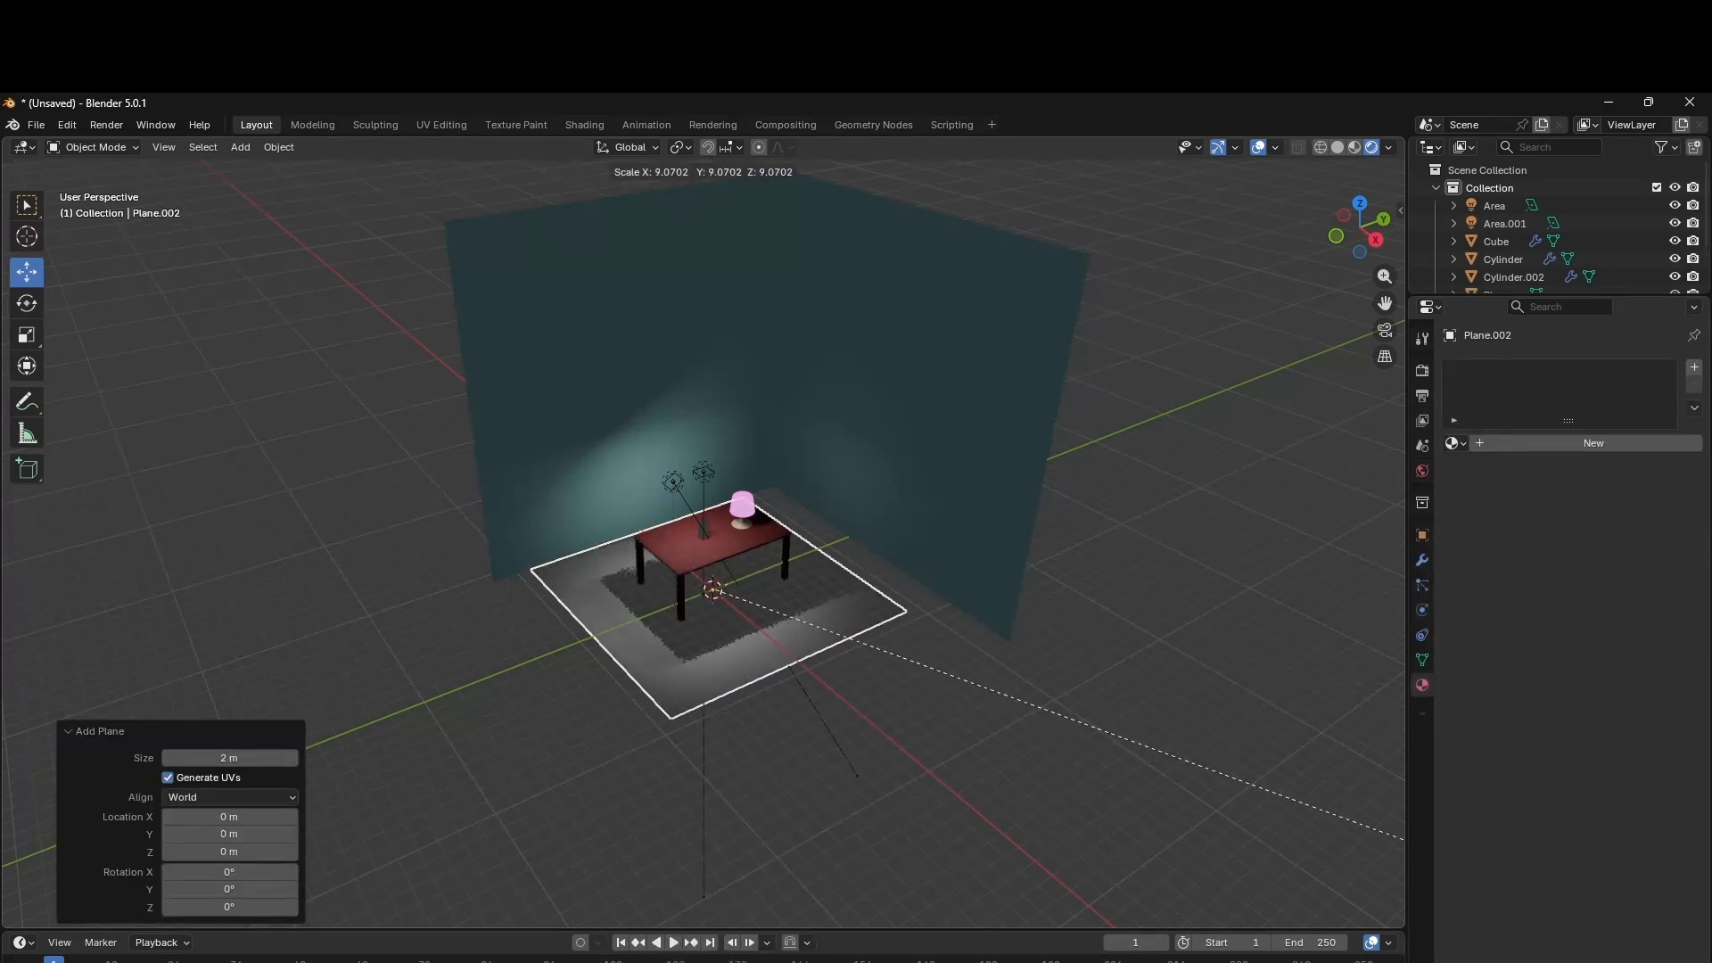
pyautogui.click(386, 164)
# Align the floor plane with both walls and raise it about 0.6 m to the table legs.
pyautogui.moveTo(1352, 205); pyautogui.dragTo(1431, 303)
pyautogui.moveTo(776, 520); pyautogui.dragTo(821, 519)
pyautogui.click(942, 543)
pyautogui.moveTo(1355, 225); pyautogui.dragTo(1281, 85)
pyautogui.click(878, 624)
pyautogui.moveTo(740, 548); pyautogui.dragTo(740, 533)
# Give the floor a new material with a Brick Texture as its base color.
pyautogui.moveTo(1359, 228); pyautogui.dragTo(1369, 254)
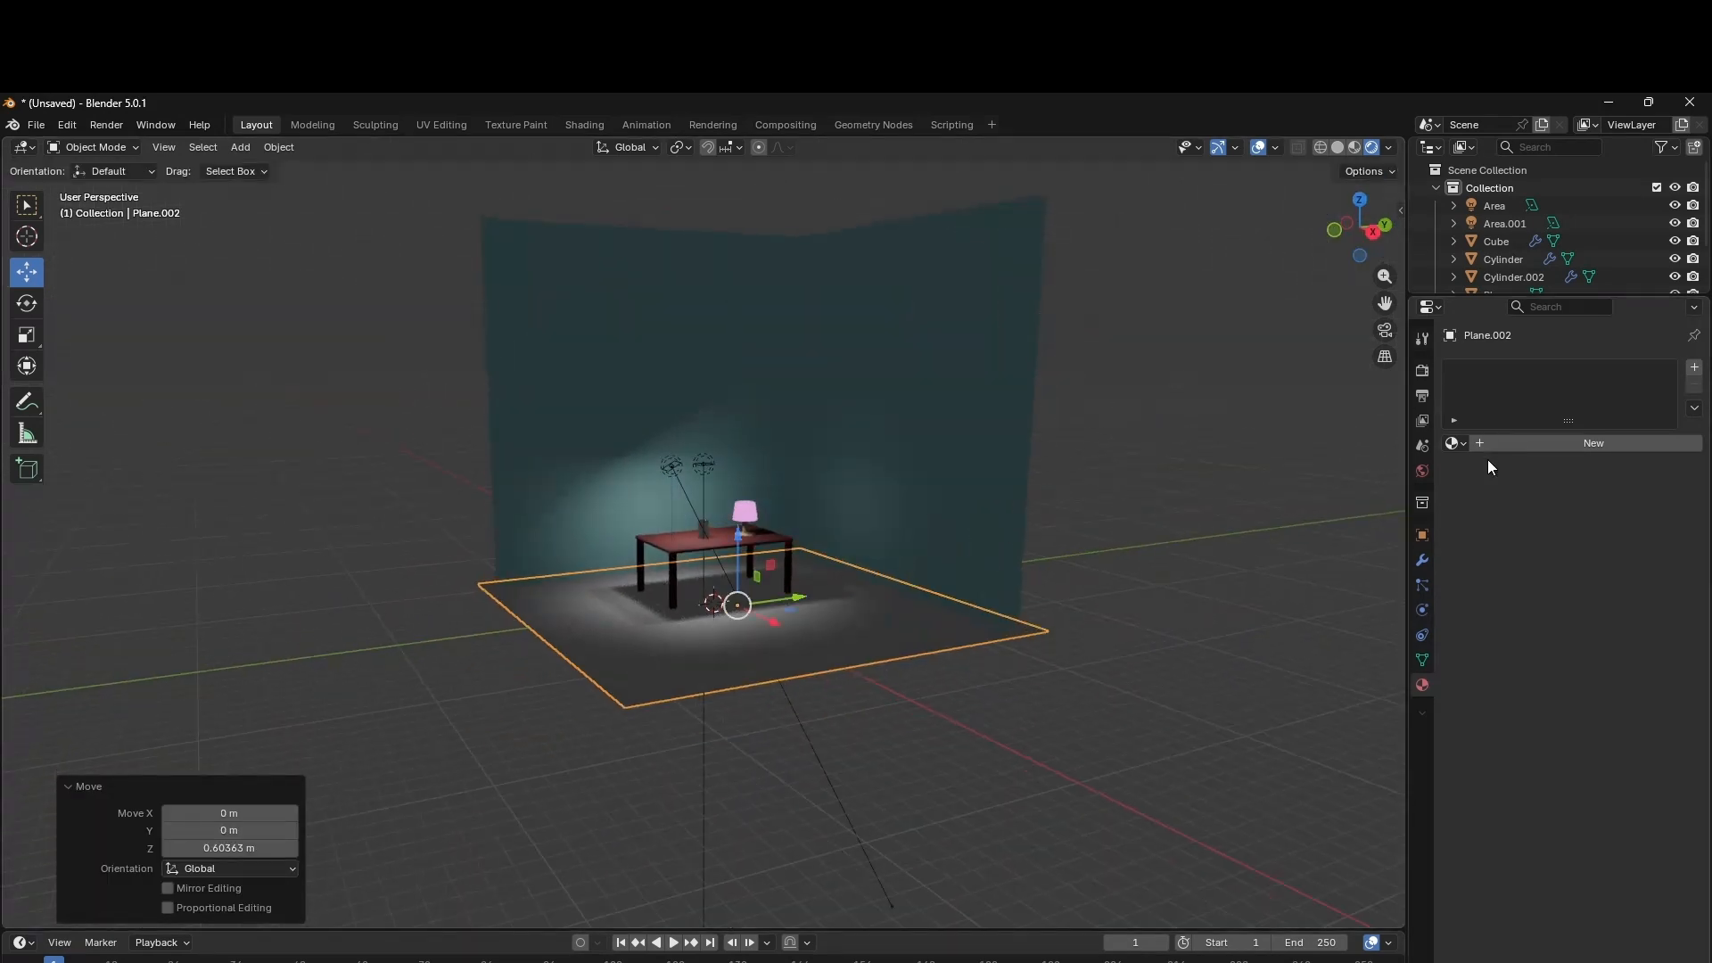
pyautogui.click(1495, 444)
pyautogui.click(1553, 554)
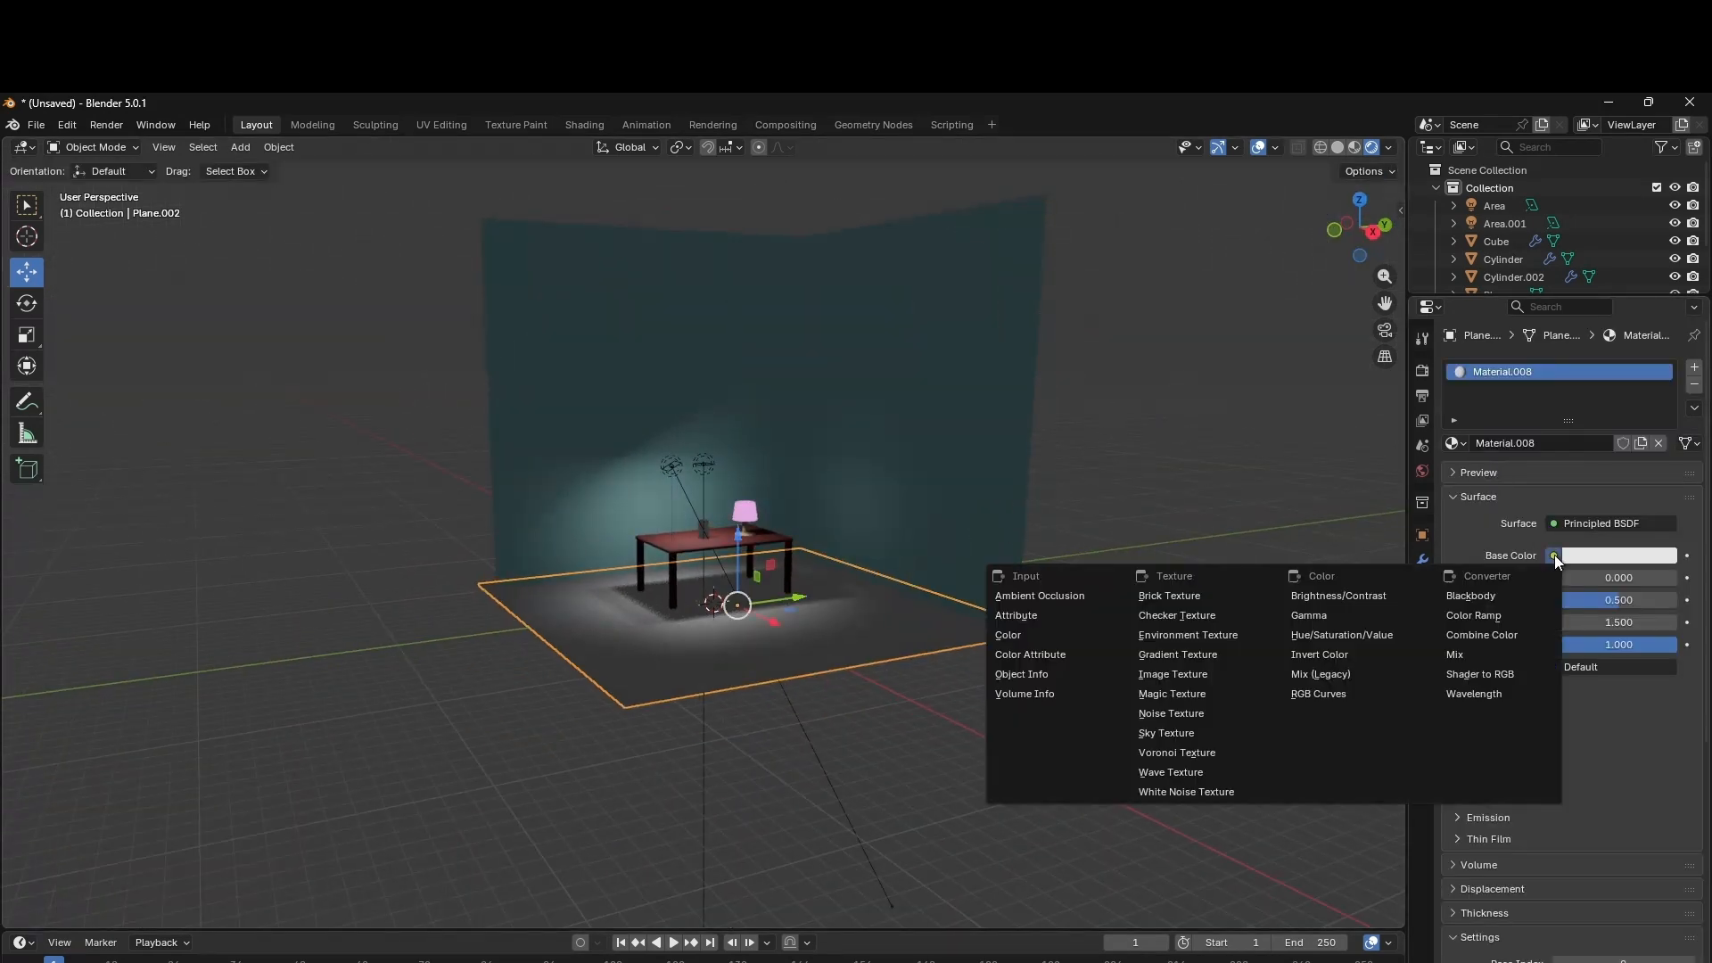
pyautogui.click(1190, 597)
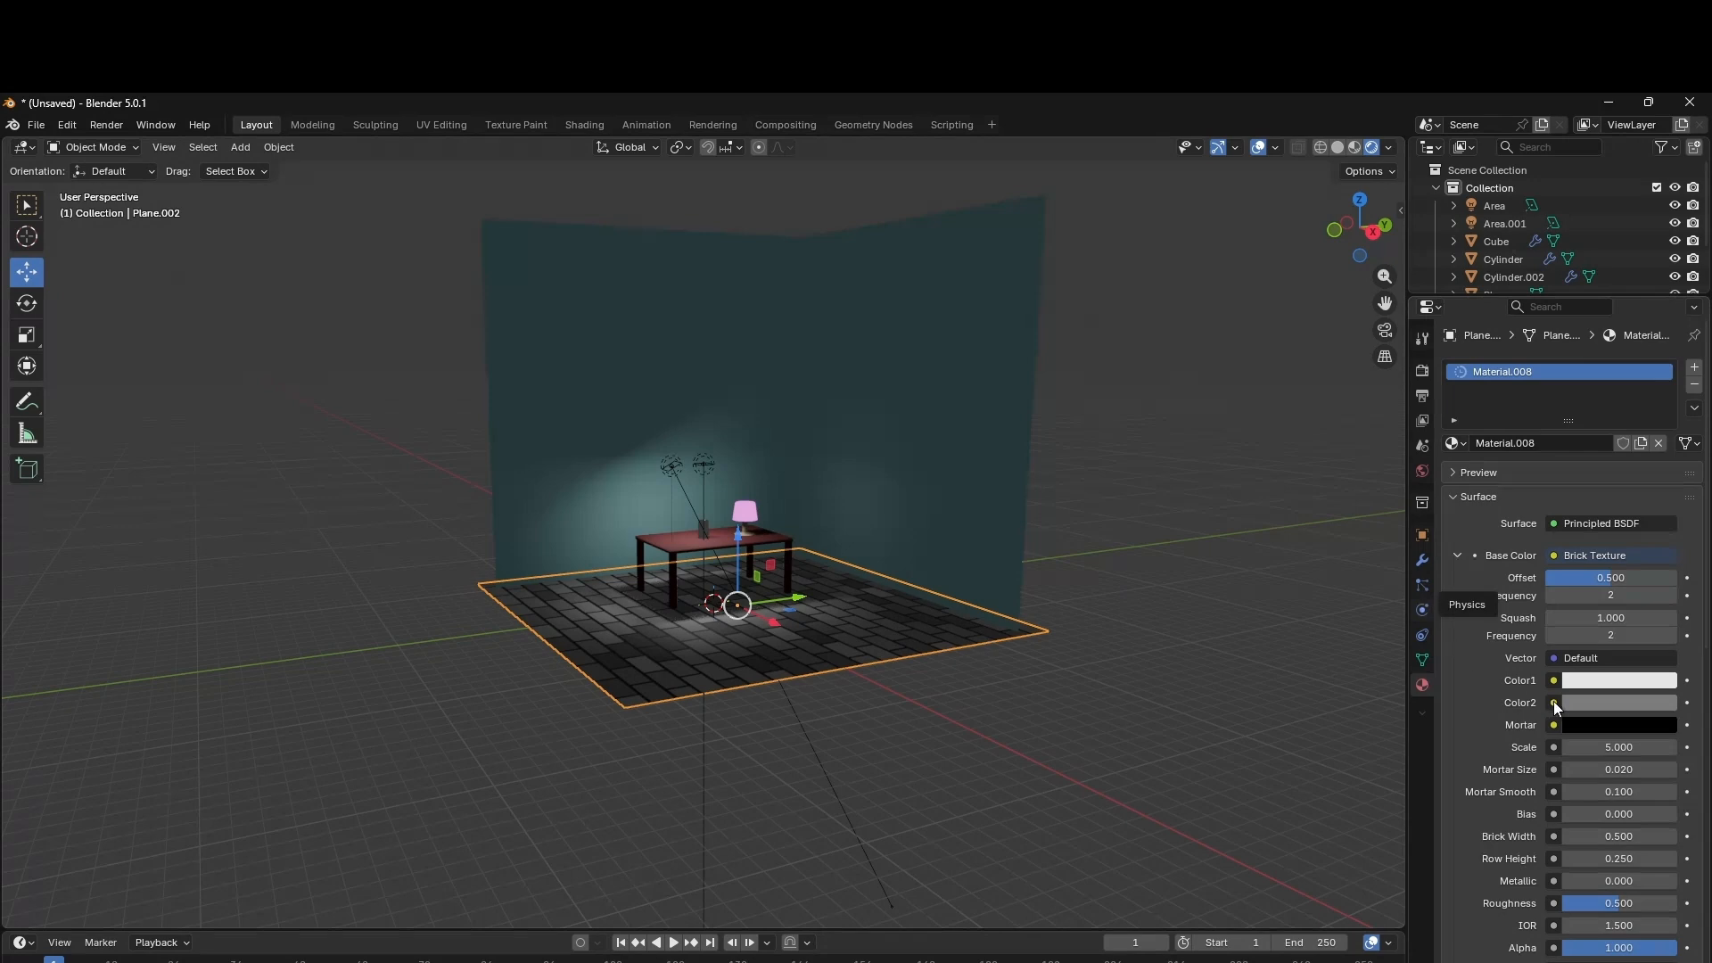
# Set the floor brick texture's Color1 to pale green (#D0E7A3).
pyautogui.click(1587, 681)
pyautogui.click(1579, 491)
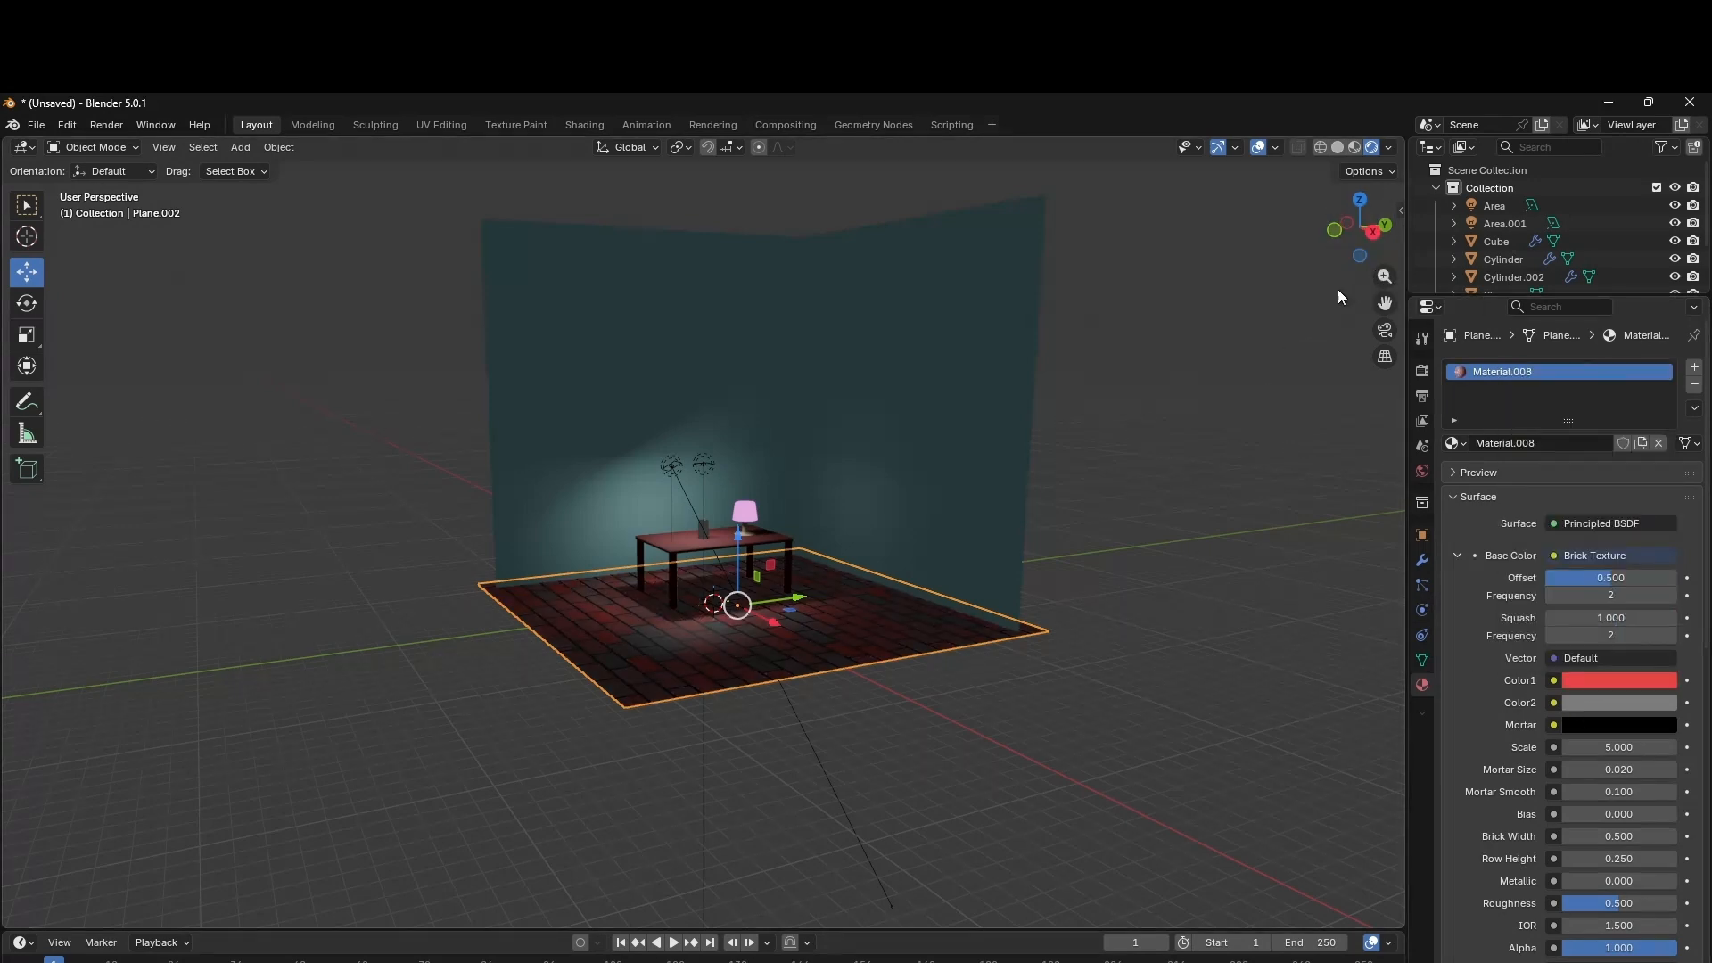
pyautogui.moveTo(1357, 230); pyautogui.dragTo(1311, 258)
pyautogui.click(1602, 679)
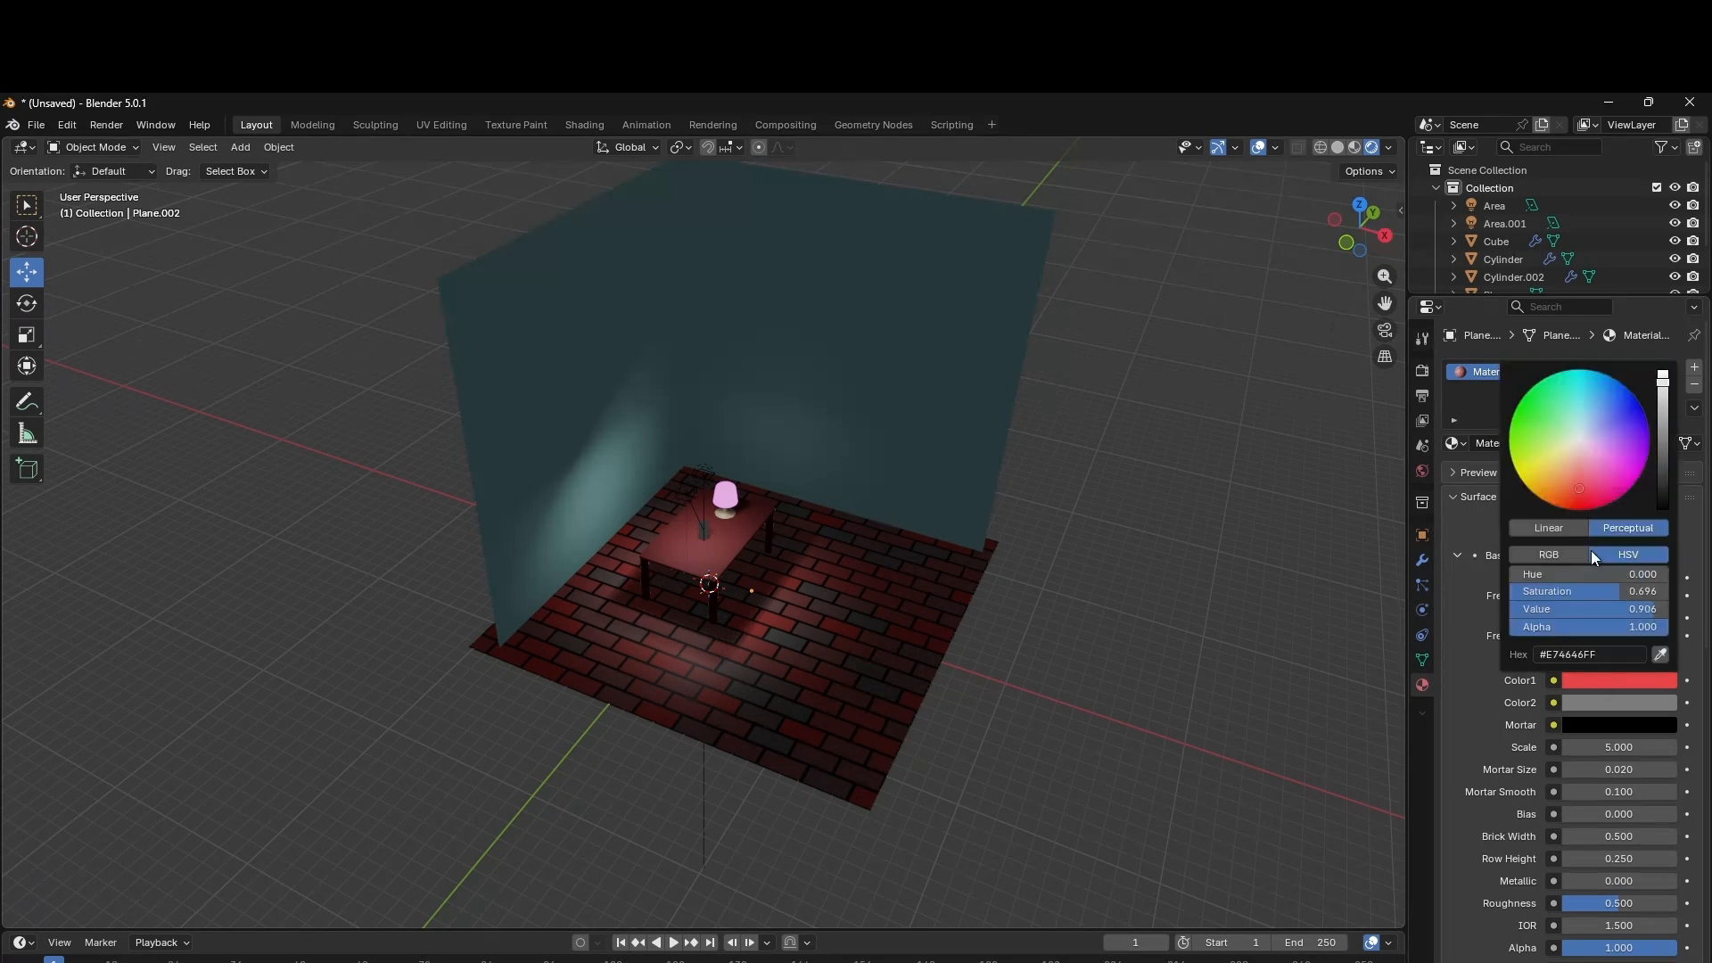
pyautogui.click(1634, 435)
pyautogui.click(1560, 442)
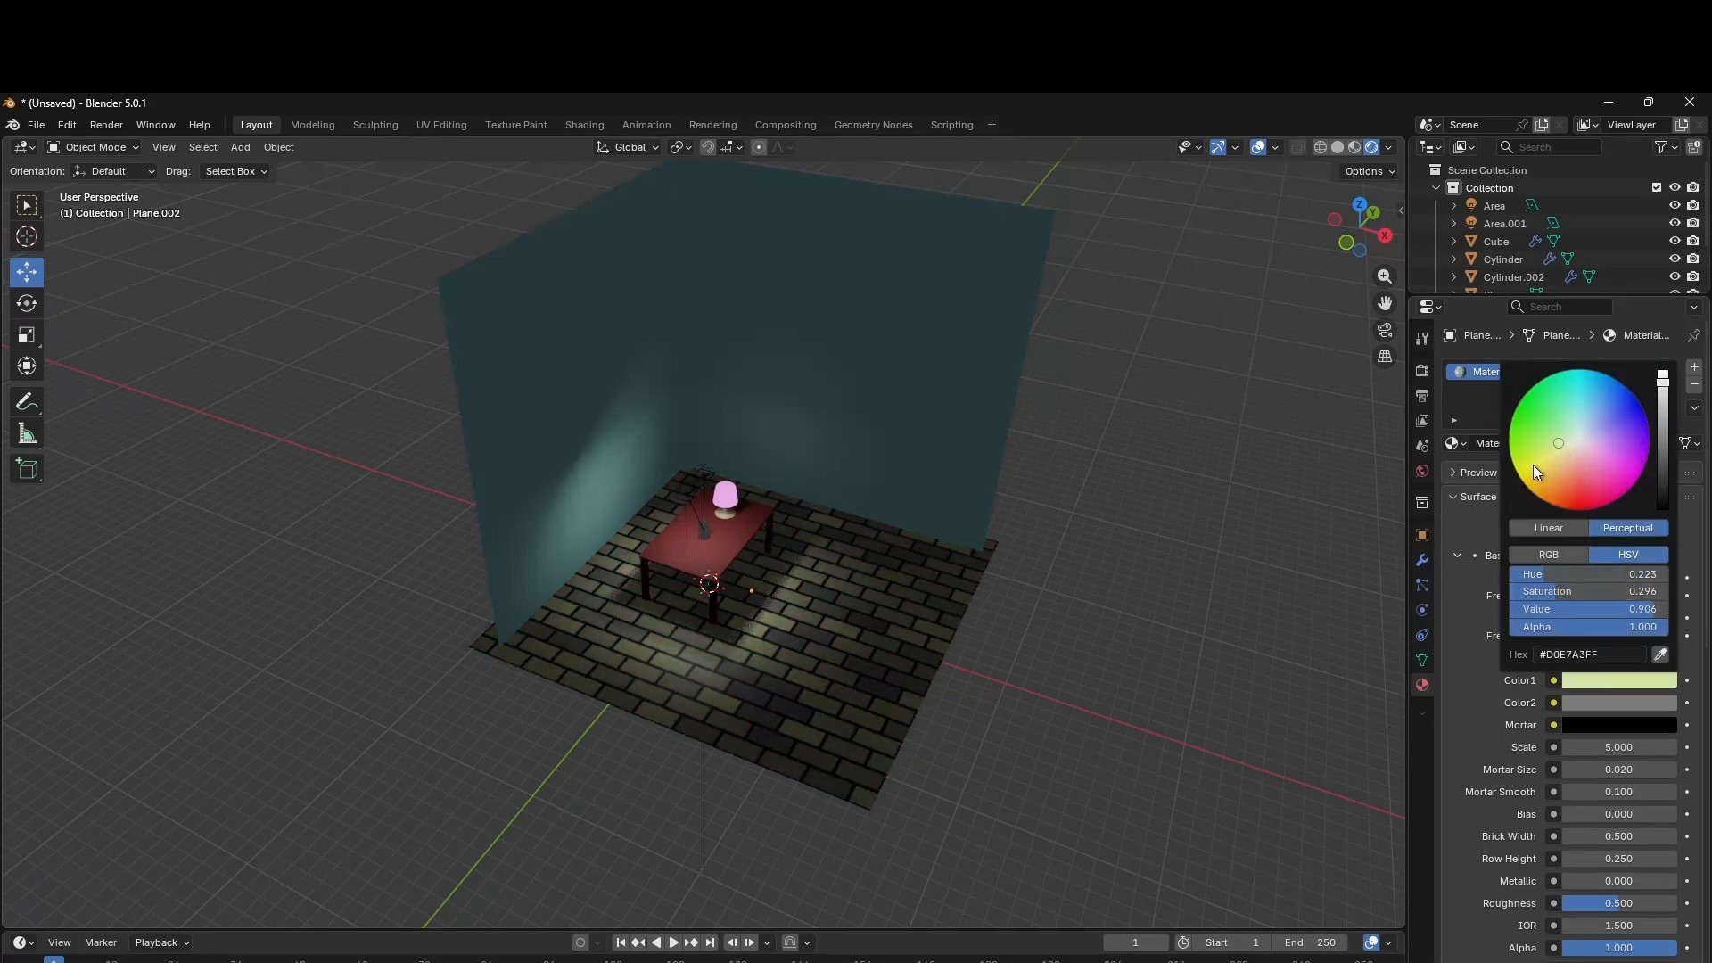
pyautogui.moveTo(803, 535); pyautogui.dragTo(668, 488, button='middle')
pyautogui.moveTo(1337, 242); pyautogui.dragTo(1387, 239)
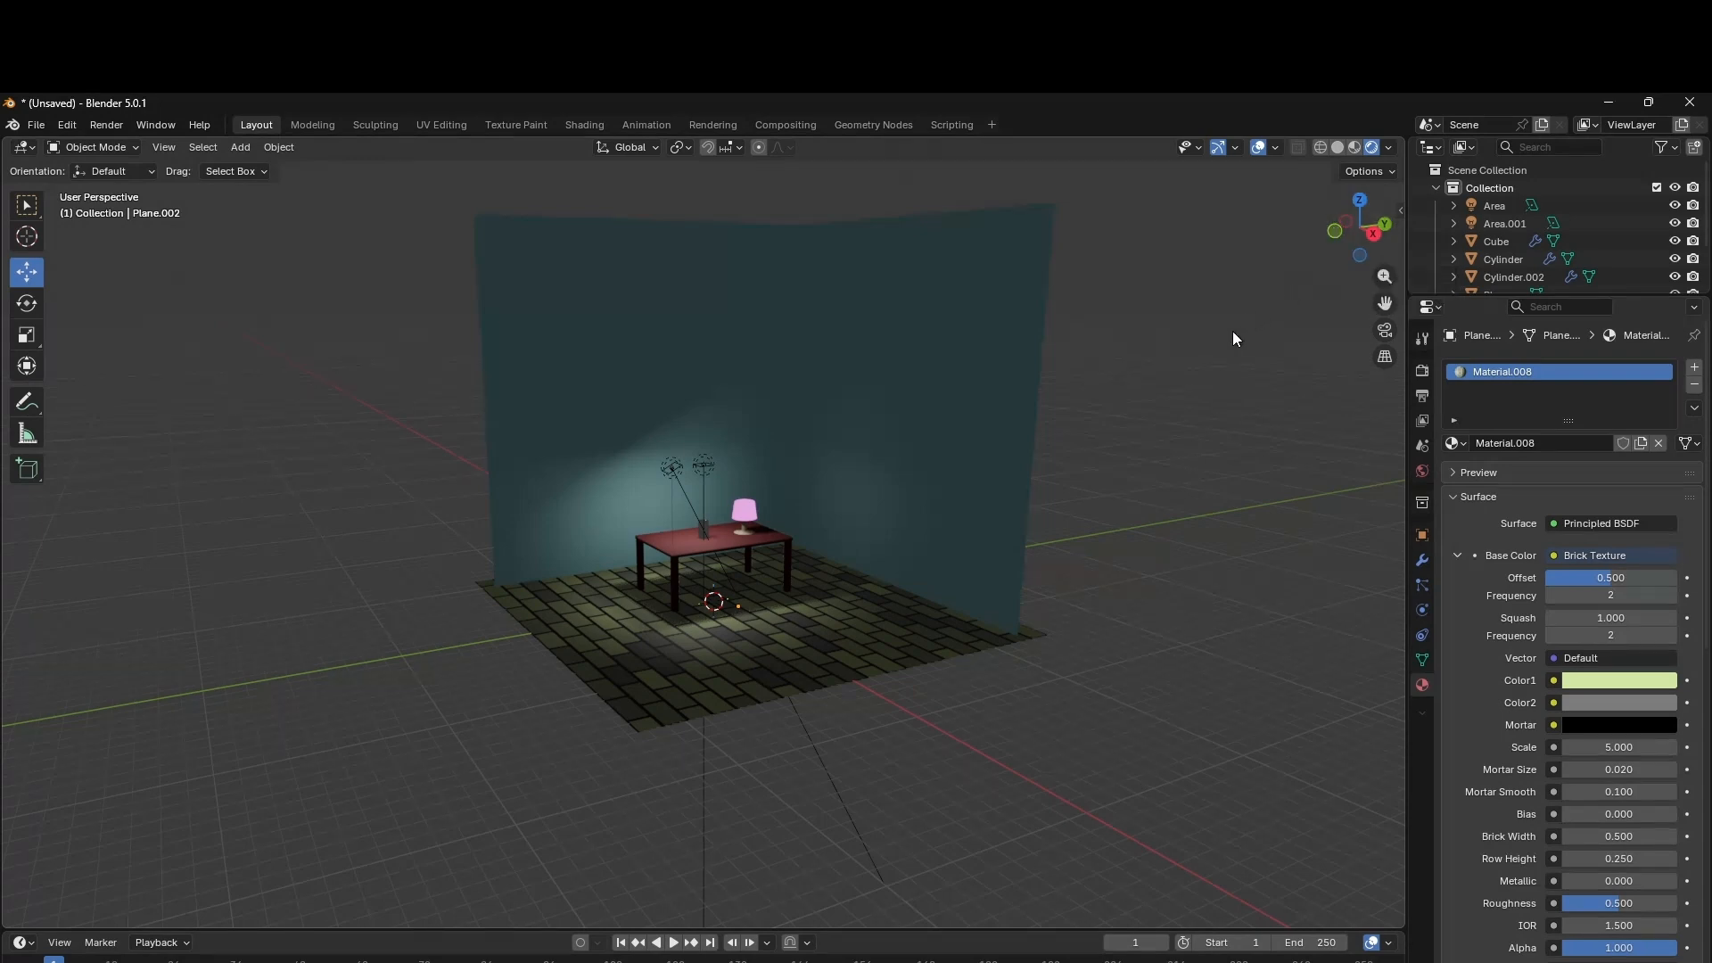
pyautogui.scroll(6, 1234, 332)
pyautogui.scroll(-2, 1233, 333)
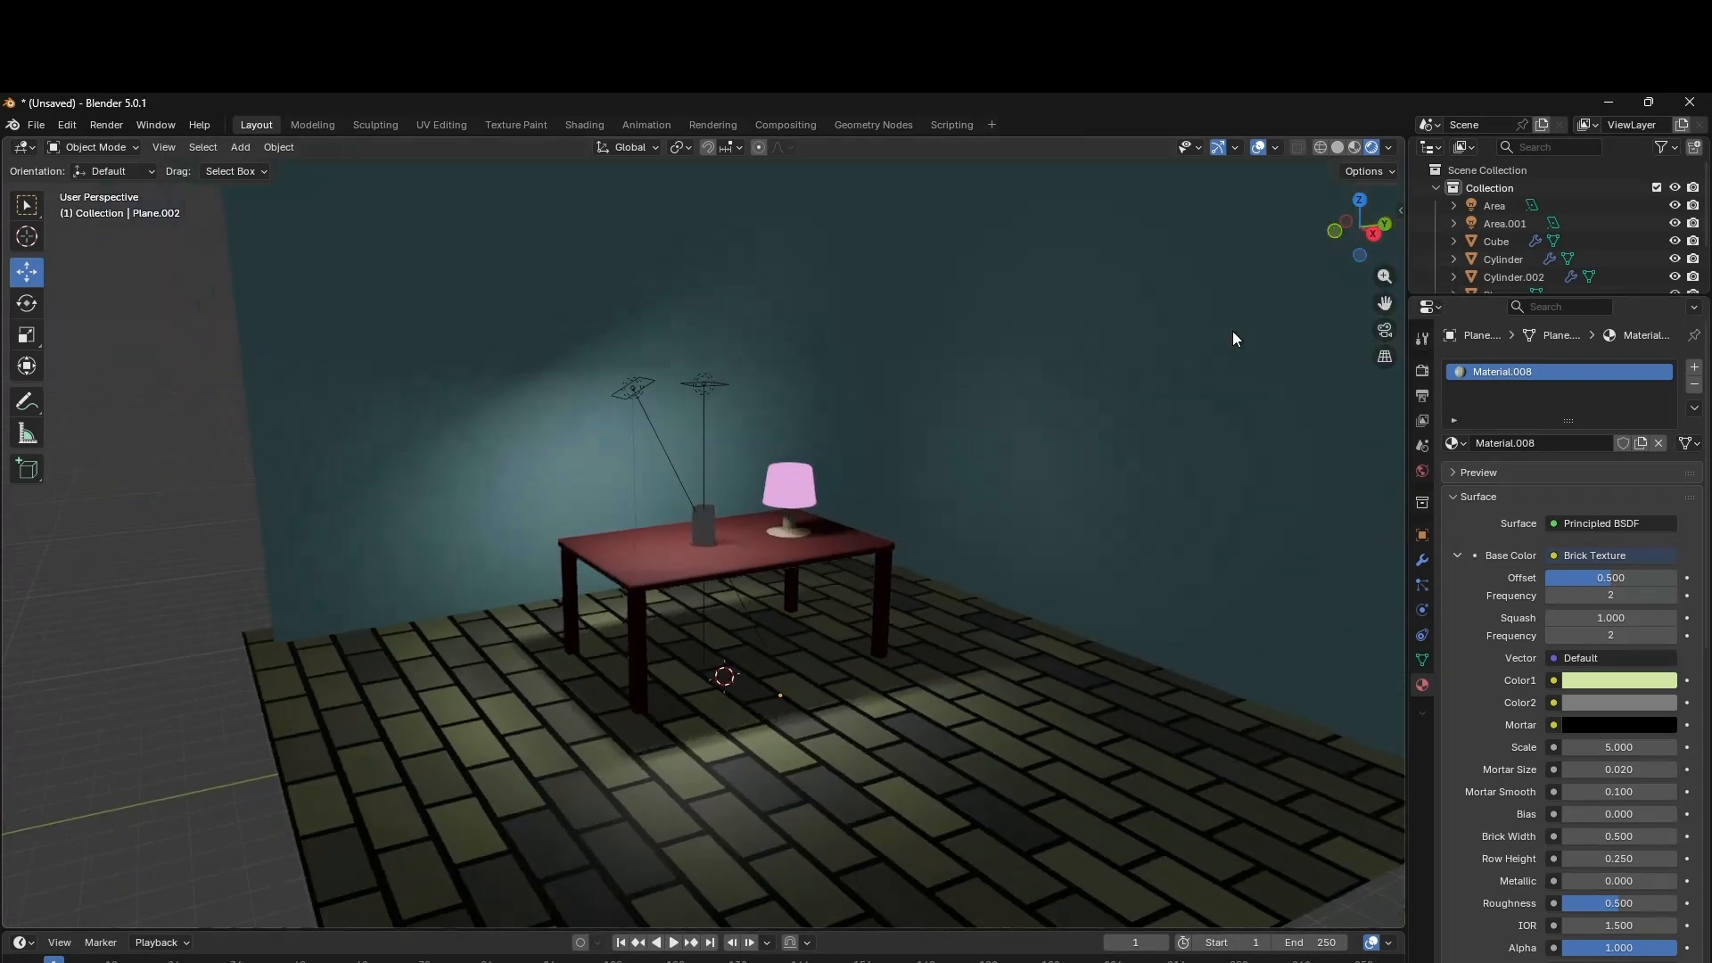